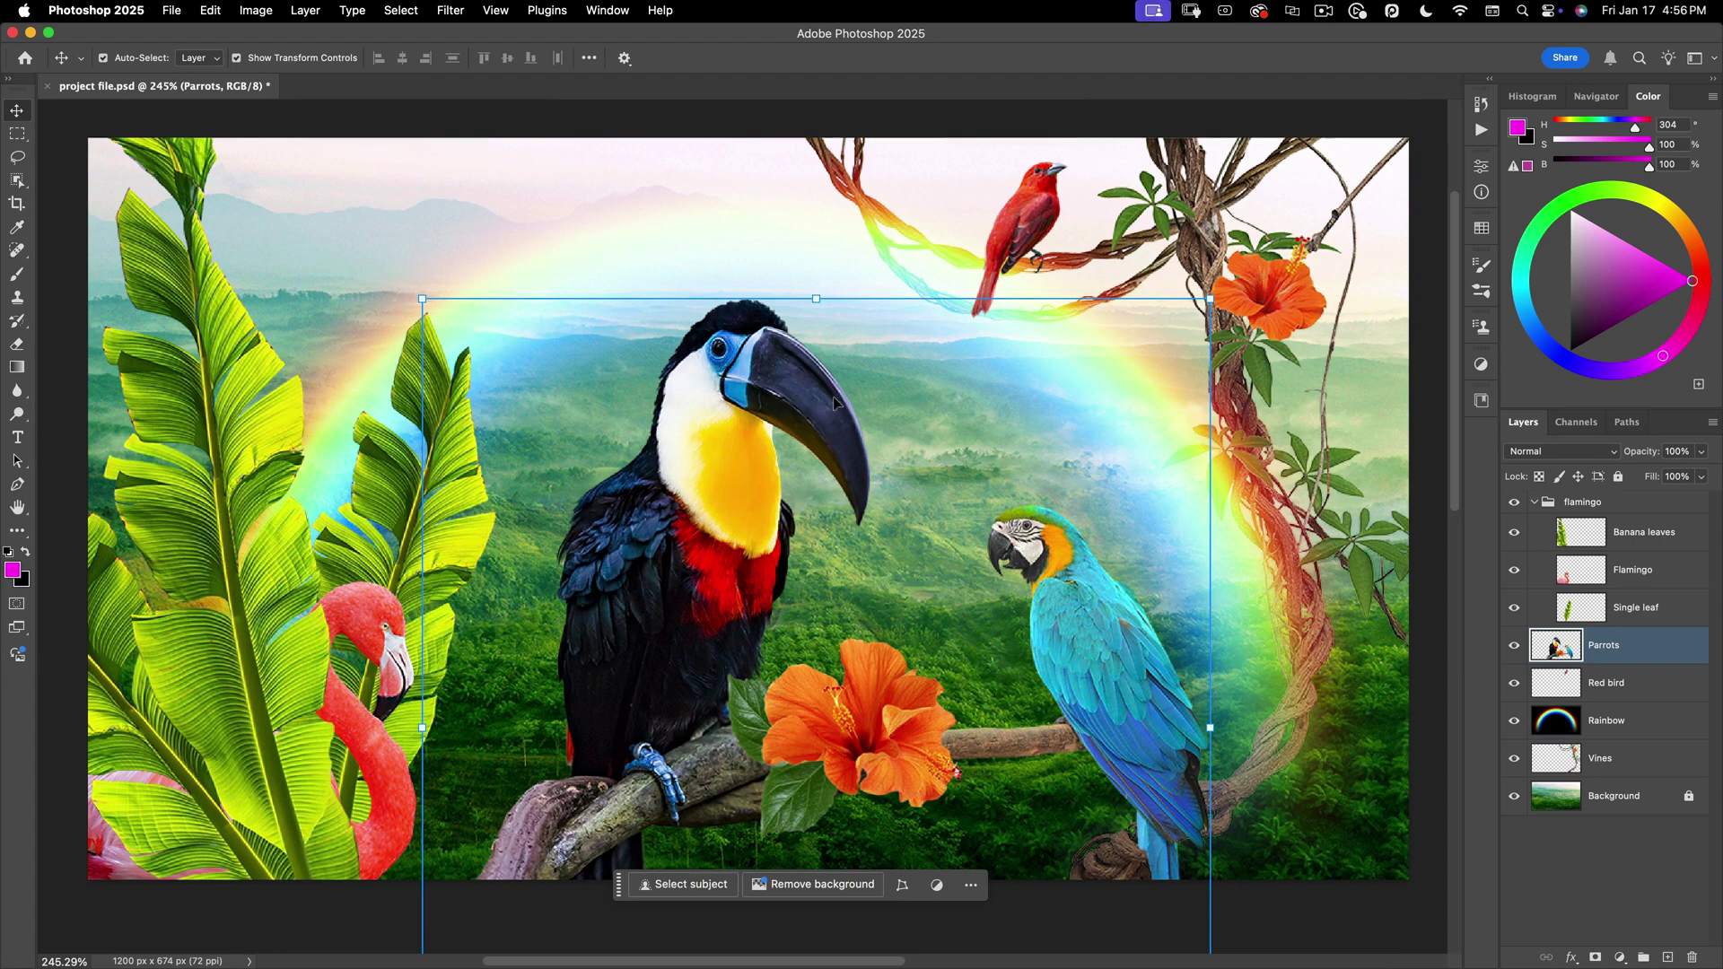
Cycle through the Marquee, Object Selection and Lasso tools, then return to Move with V
{"action": "left_click", "coordinate": [19, 135]}
{"action": "left_click", "coordinate": [18, 157]}
{"action": "left_click", "coordinate": [18, 179]}
{"action": "left_click", "coordinate": [17, 160]}
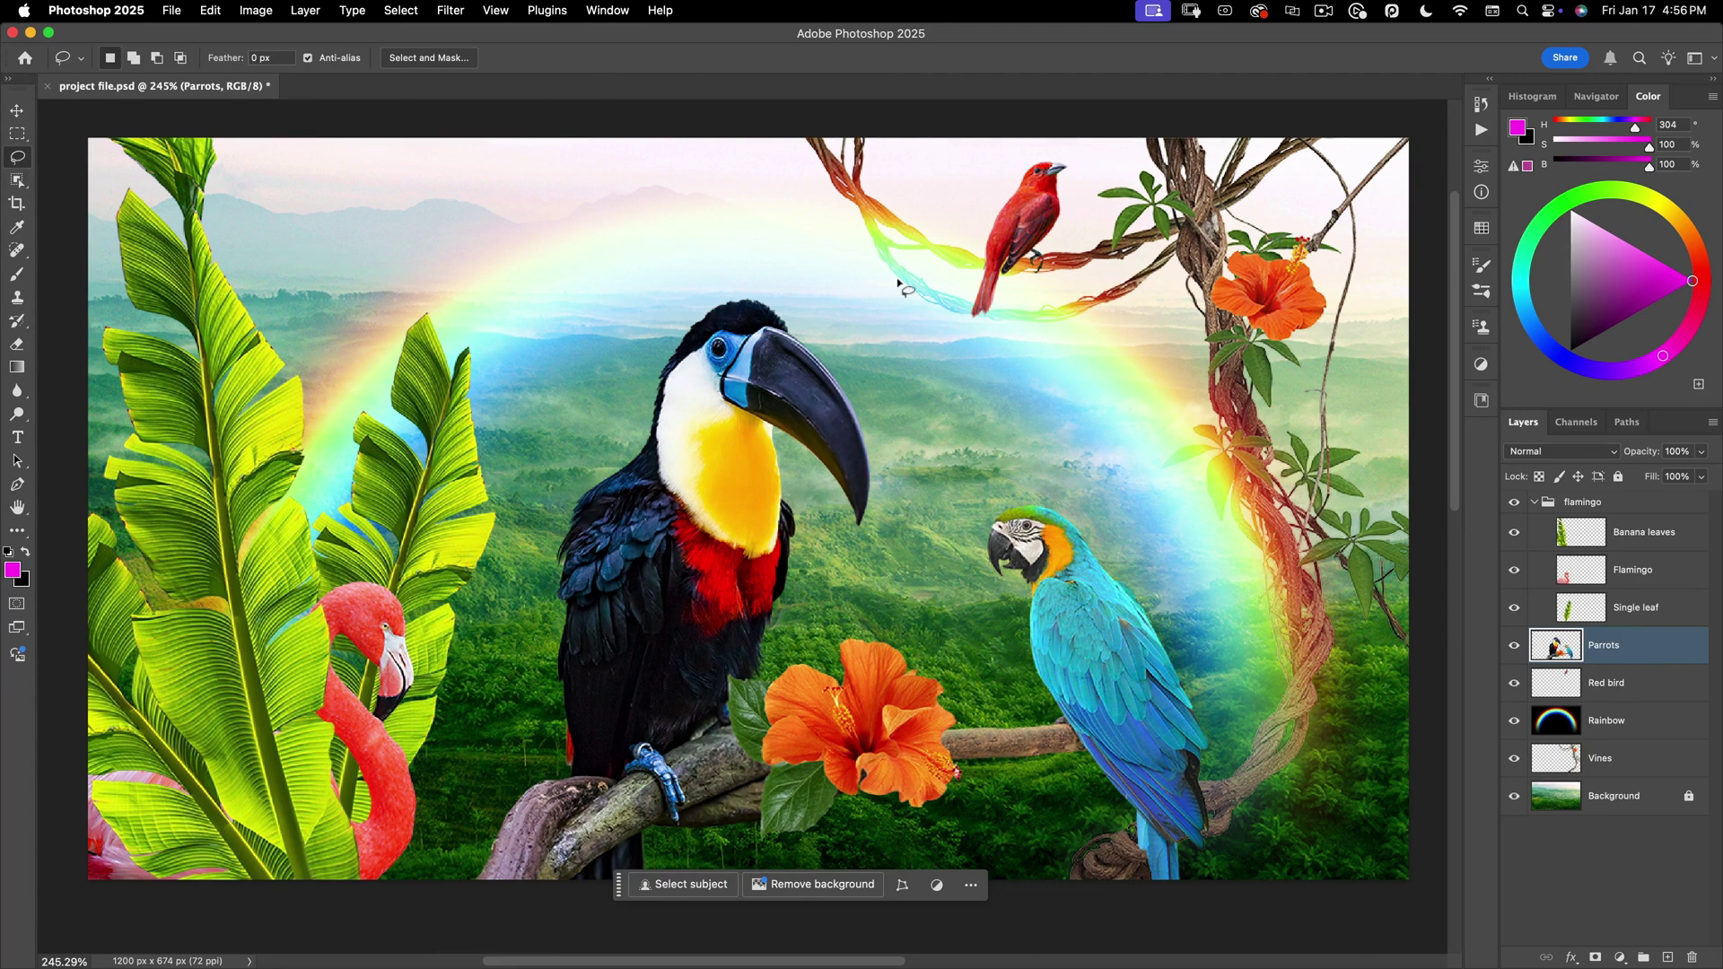
{"action": "key", "text": "v"}
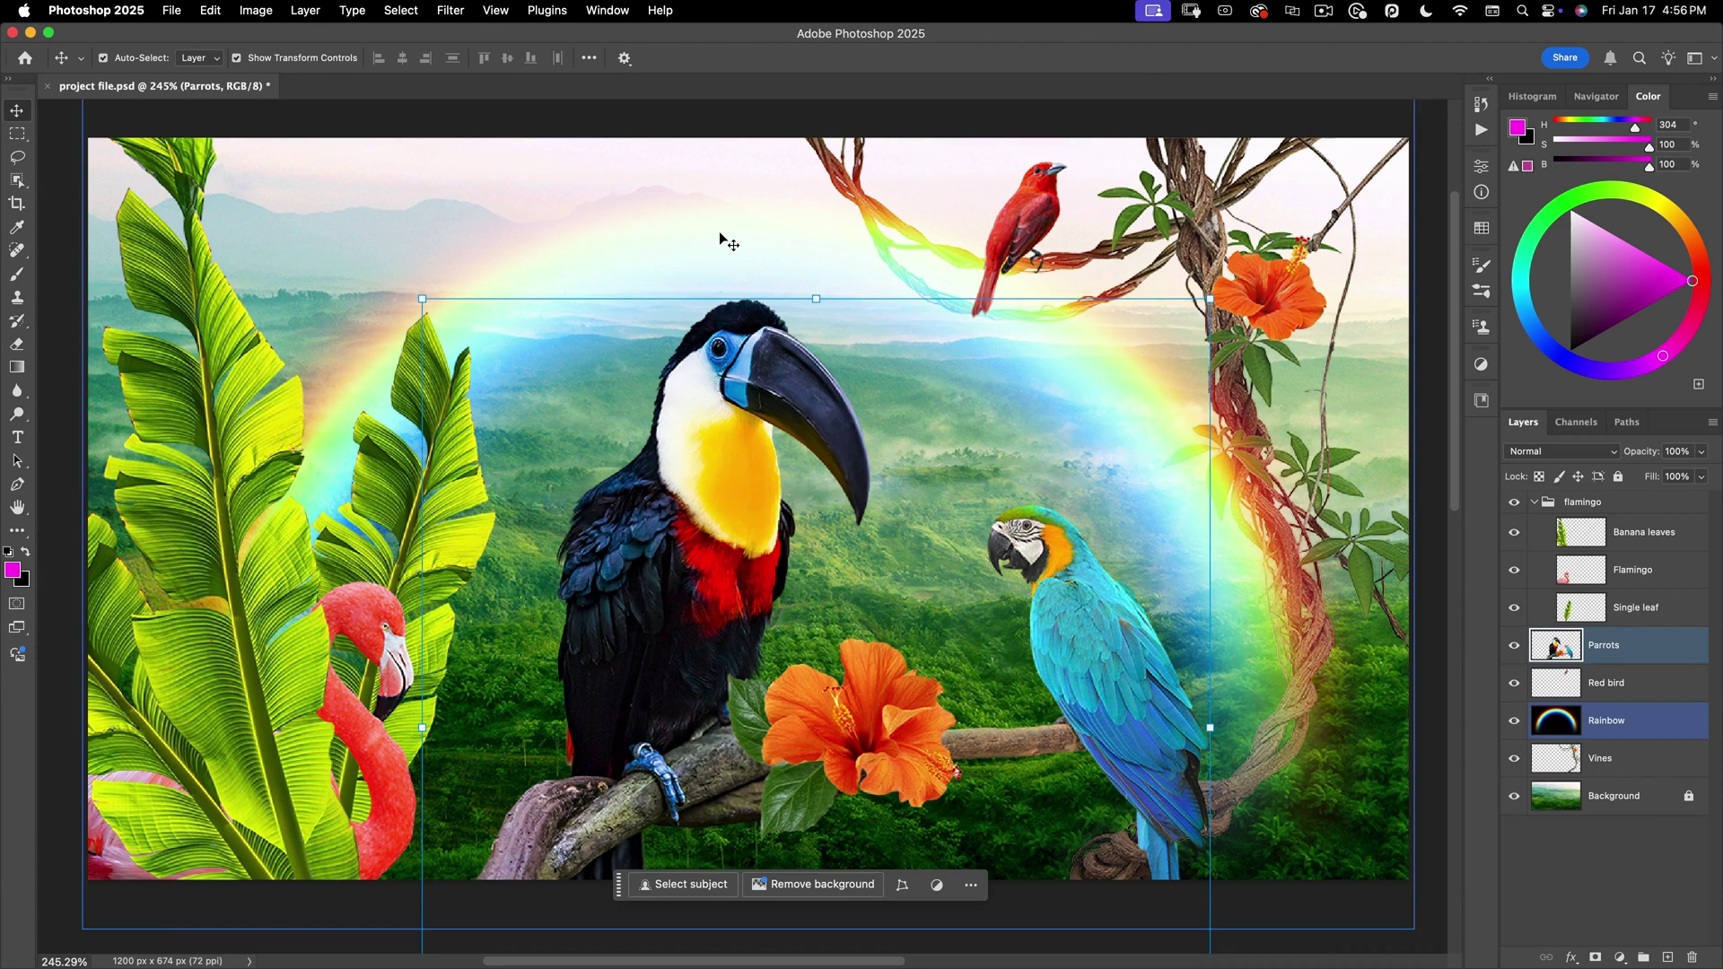
Toggle the Rainbow layer alongside Parrots, then choose the Brush and hold Cmd for temporary Move
{"action": "left_click", "coordinate": [740, 442]}
{"action": "left_click", "coordinate": [1606, 720], "text": "super"}
{"action": "left_click", "coordinate": [1606, 721], "text": "super"}
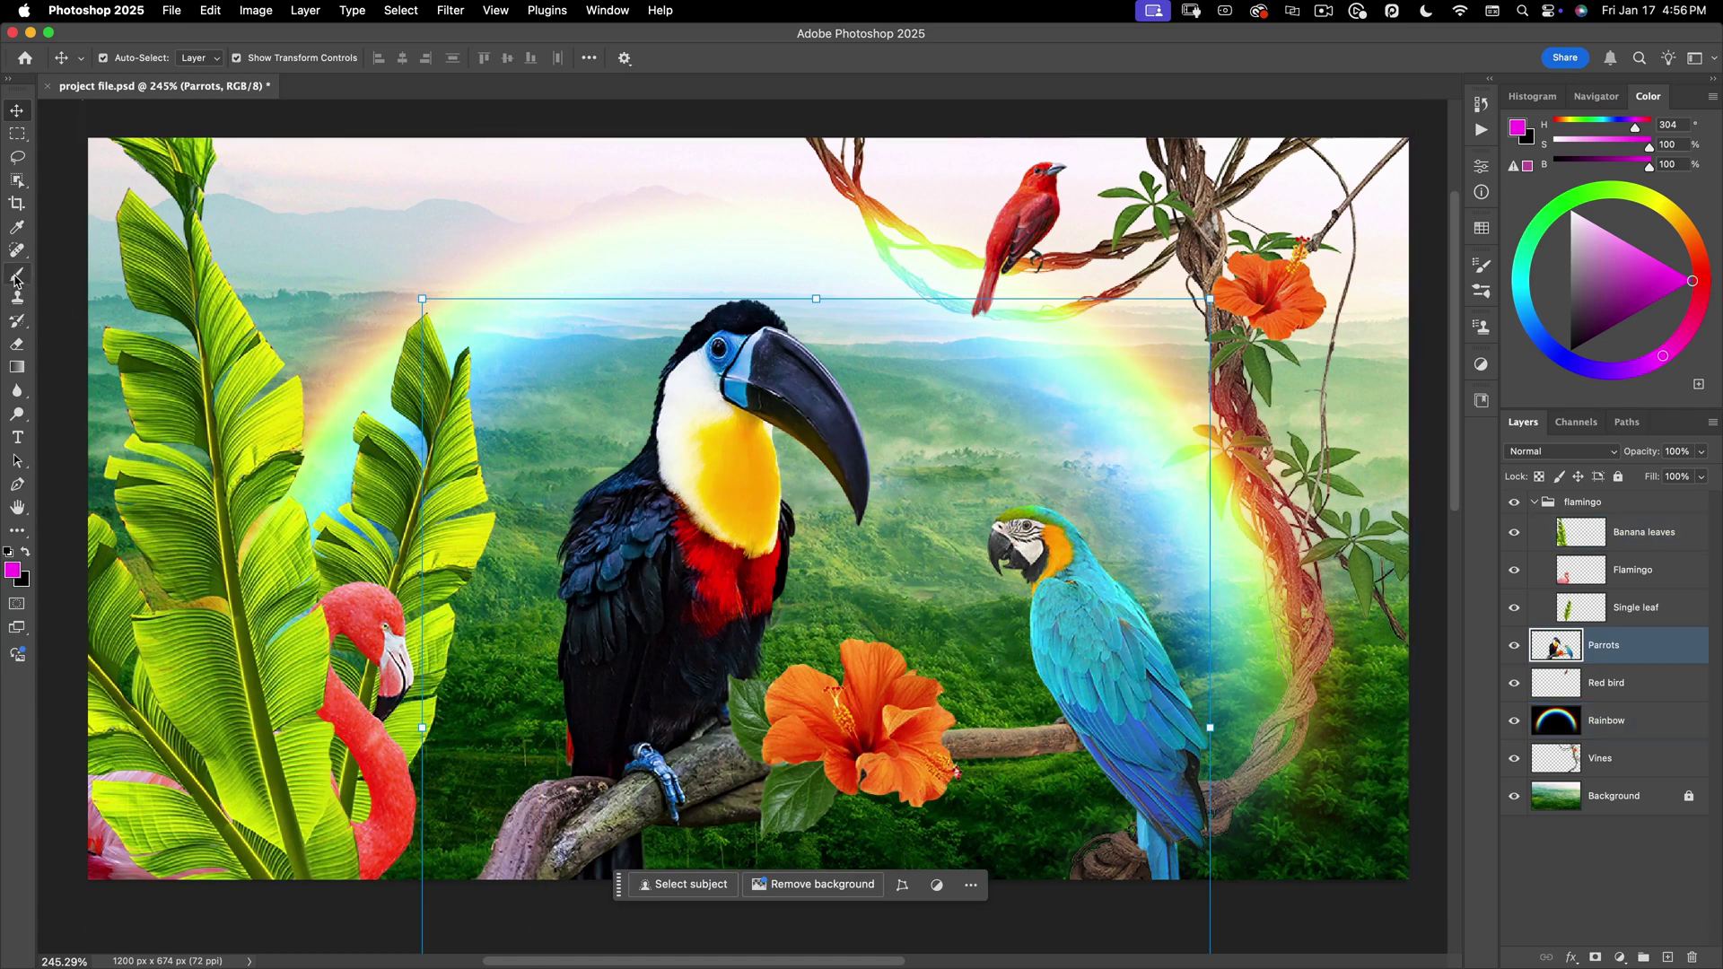
{"action": "left_click", "coordinate": [17, 274]}
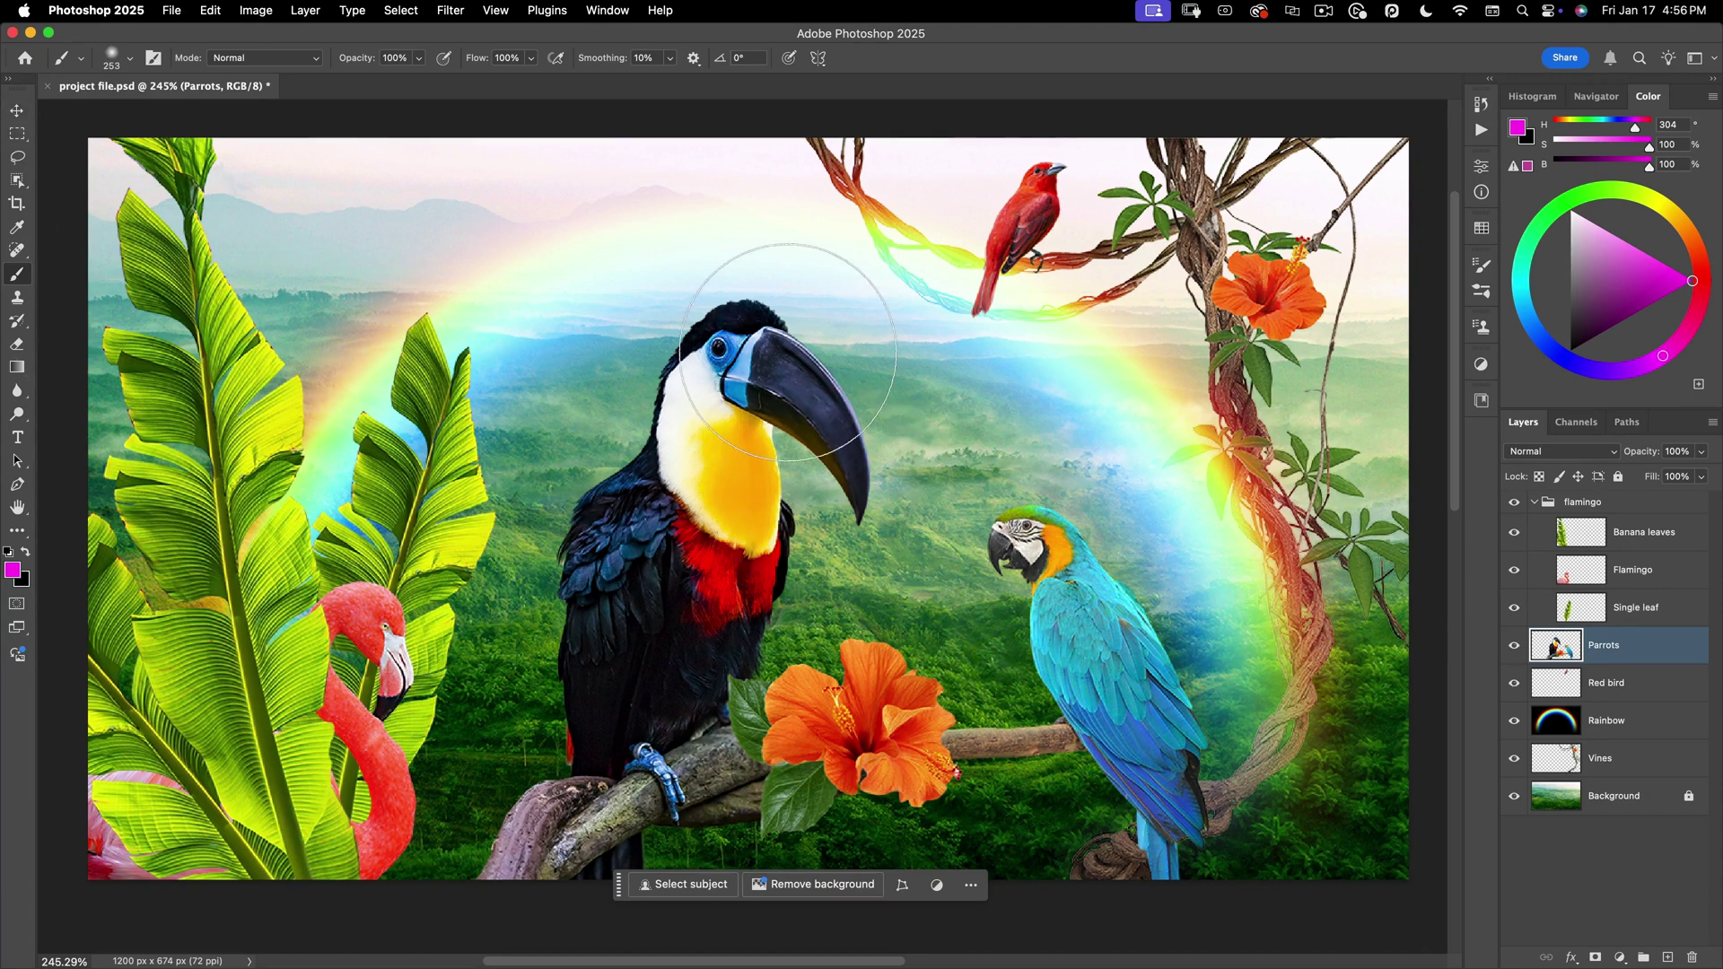
{"action": "key", "text": "super"}
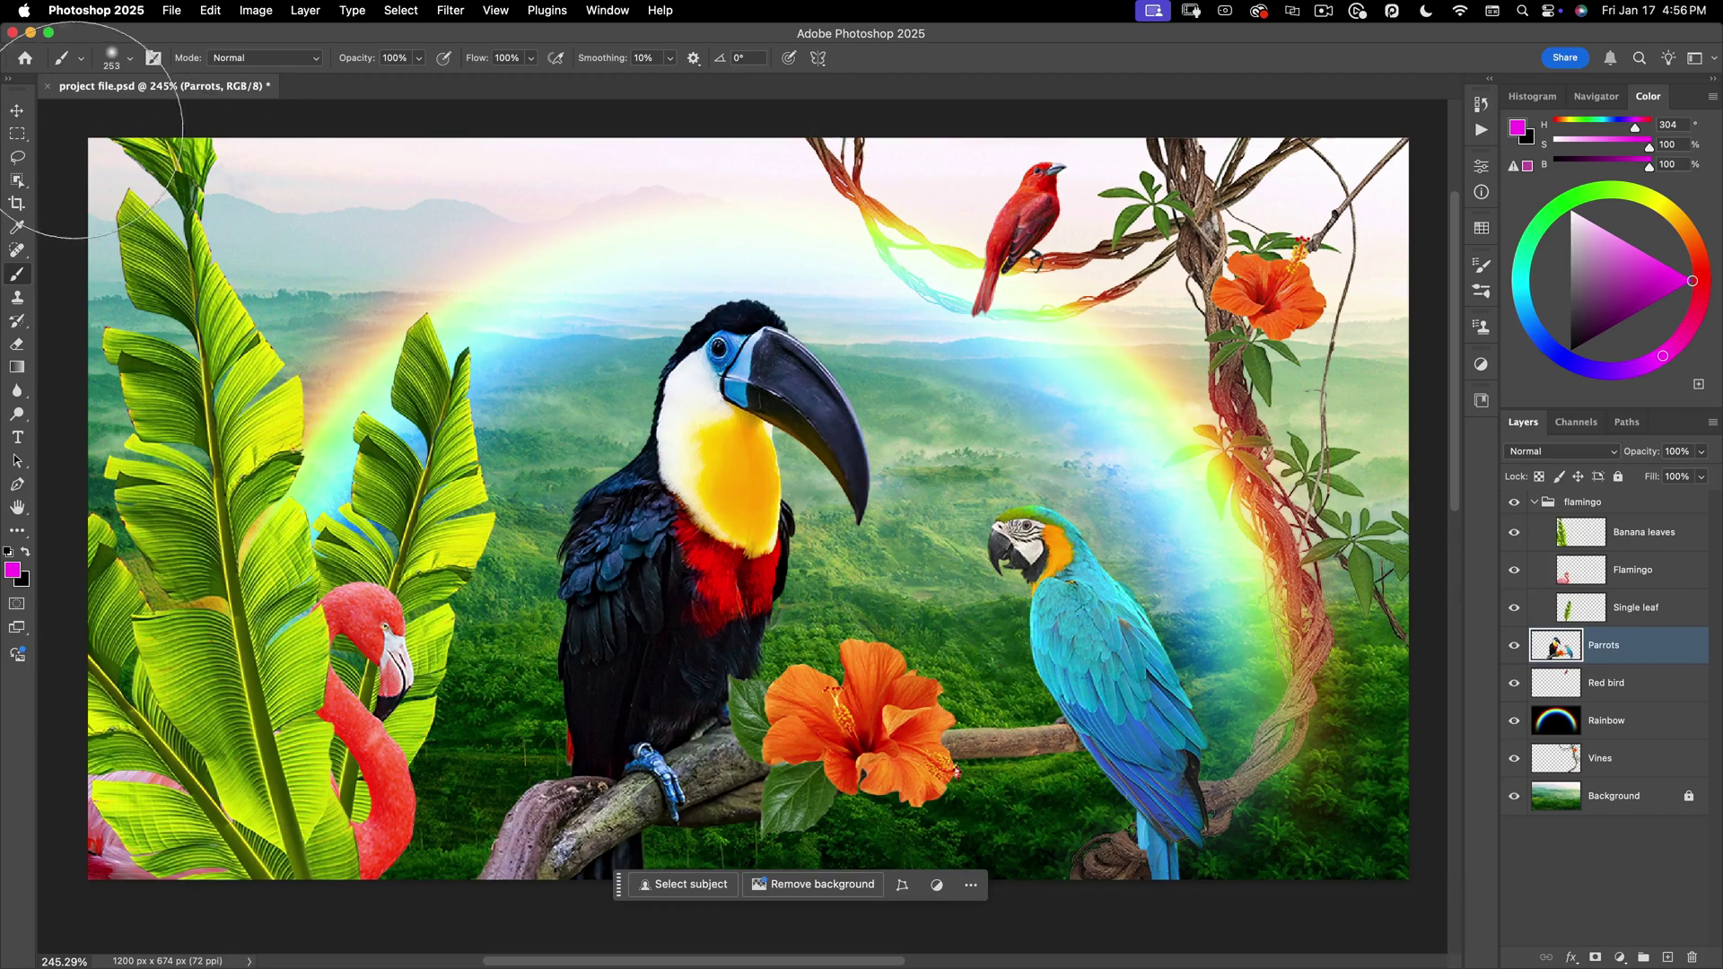
With the Move tool active, zoom in closely on the toucan's beak
{"action": "left_click", "coordinate": [18, 112]}
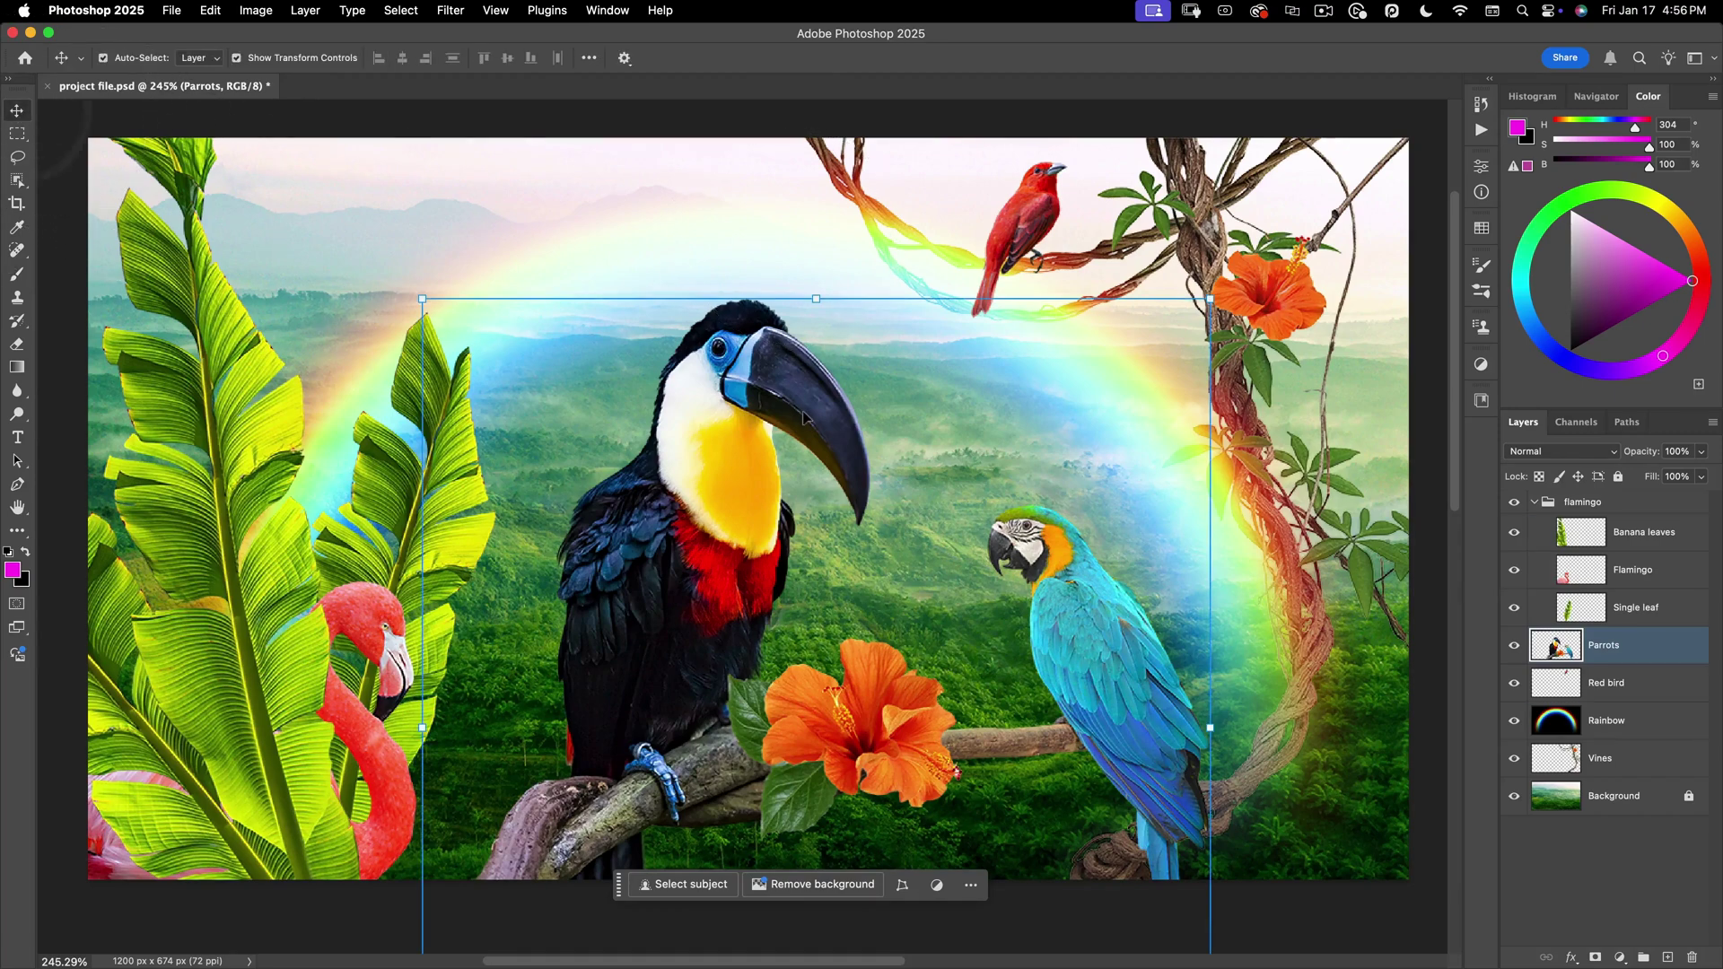
{"action": "left_click_drag", "start_coordinate": [791, 368], "coordinate": [850, 296]}
{"action": "key", "text": "super+z"}
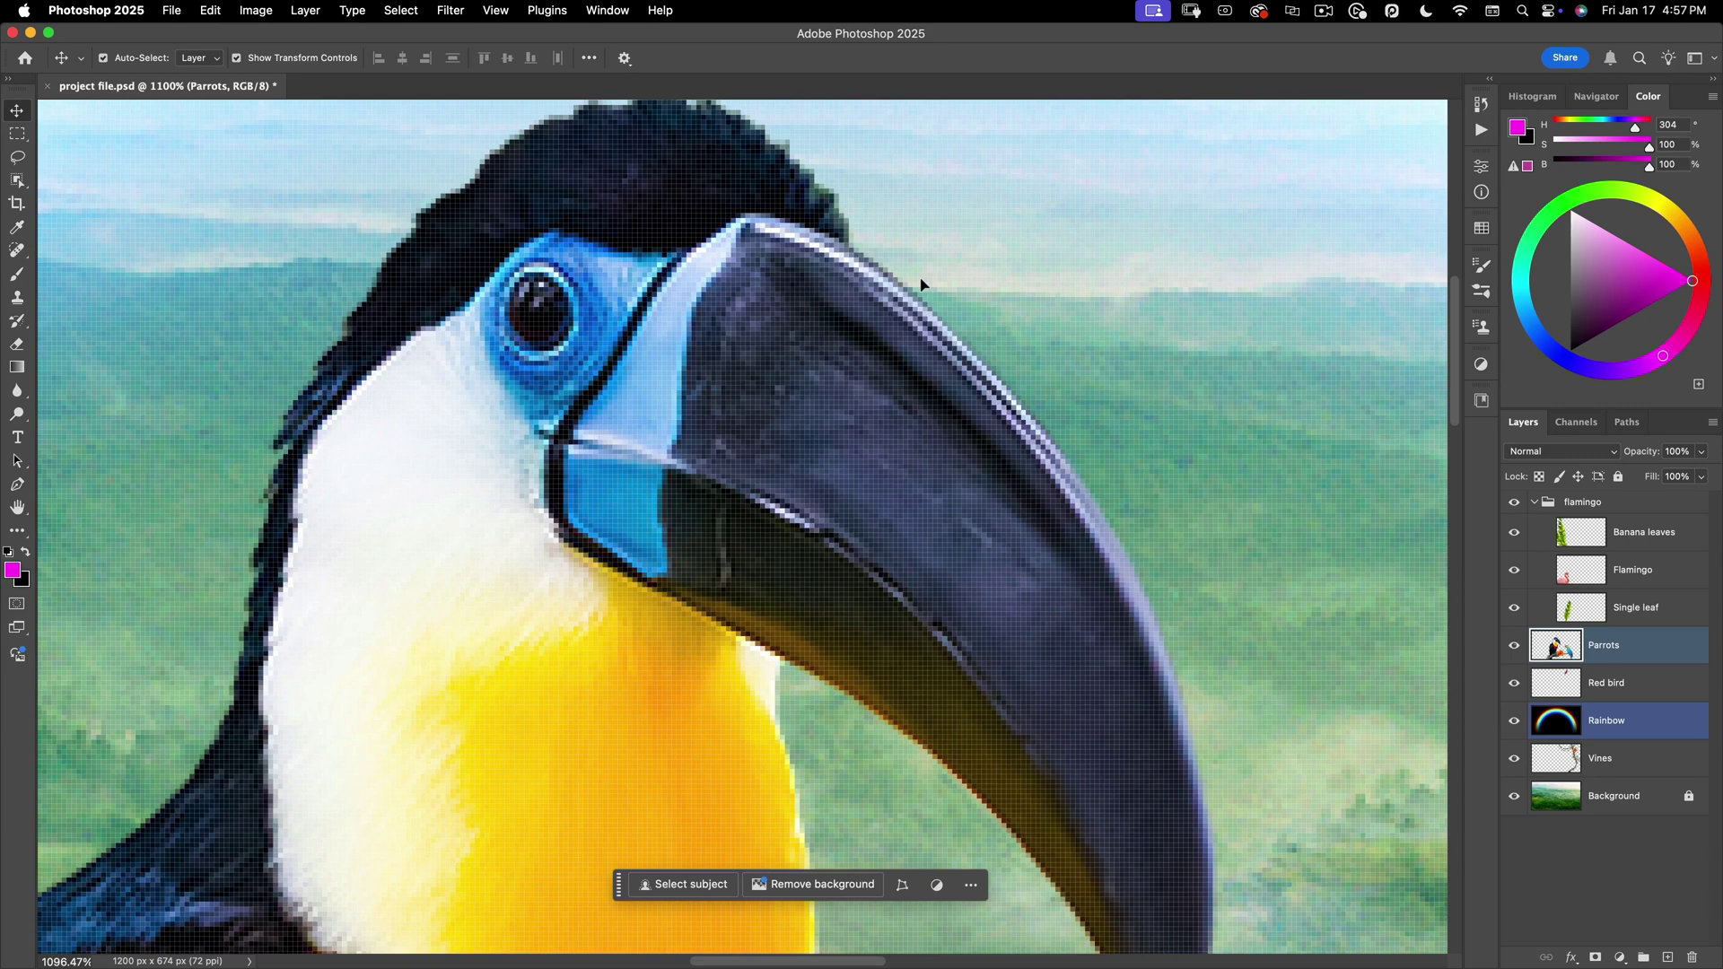
Nudge the Parrots layer in small steps with the arrow keys
{"action": "key", "text": "Down"}
{"action": "key", "text": "Left"}
{"action": "key", "text": "Up"}
{"action": "key", "text": "Down"}
{"action": "key", "text": "Right"}
{"action": "key", "text": "Left"}
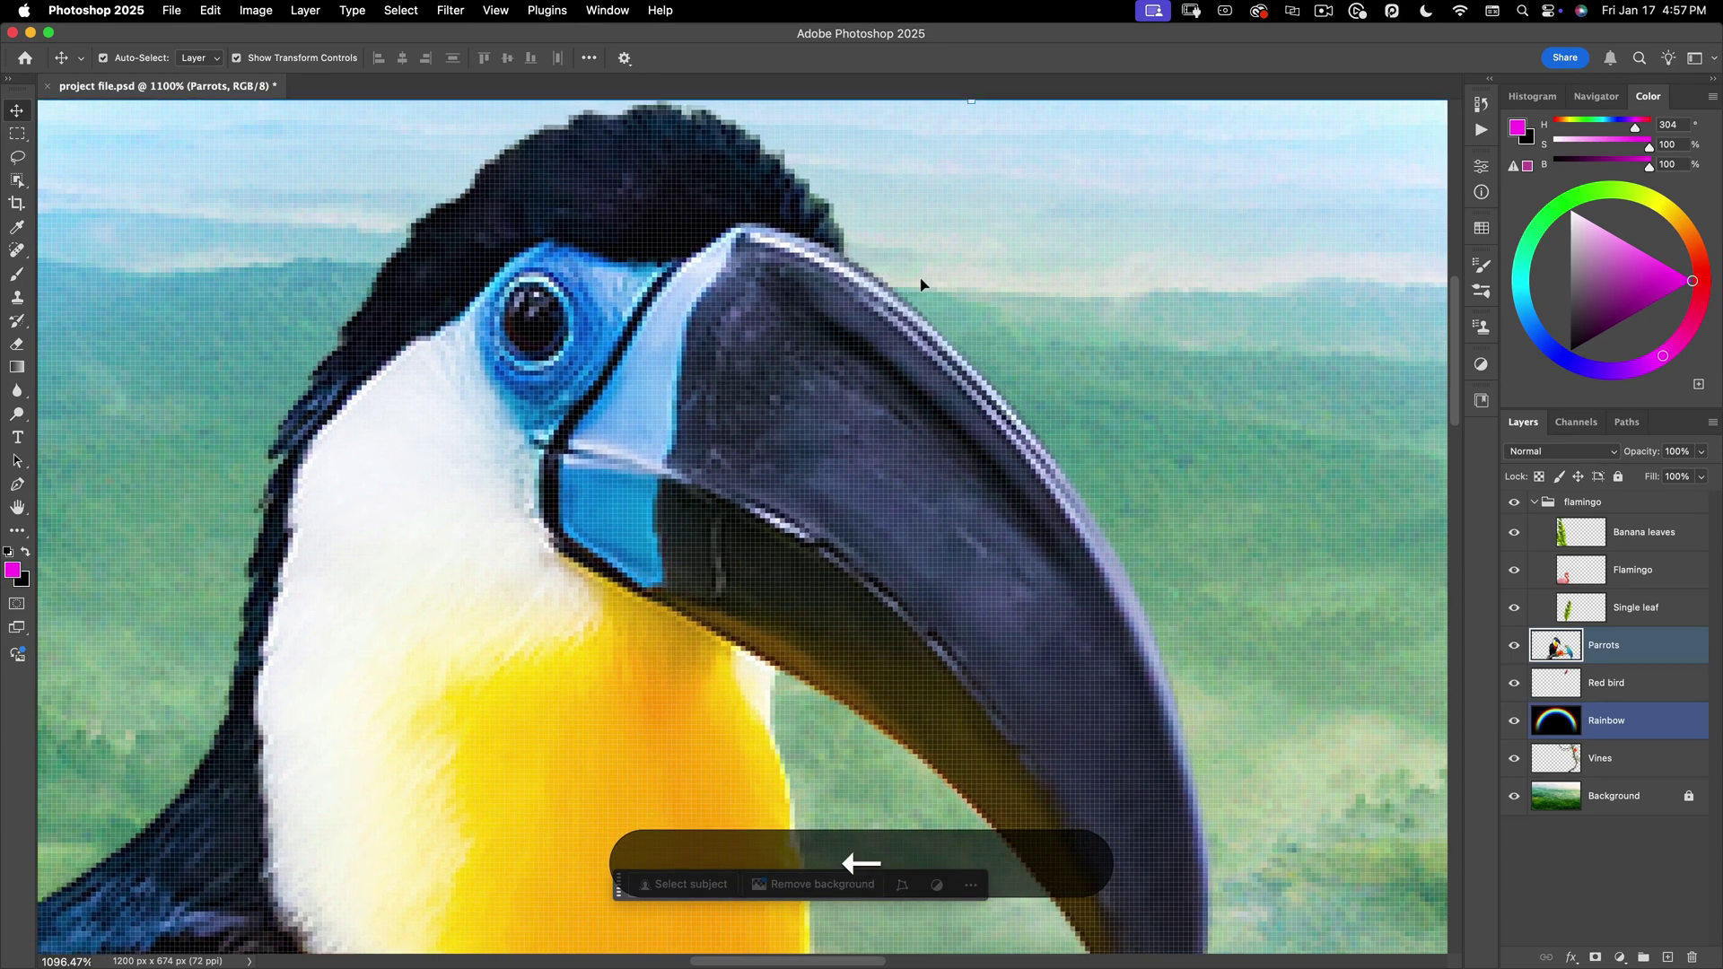
{"action": "key", "text": "Right"}
{"action": "key", "text": "Down"}
{"action": "key", "text": "Up"}
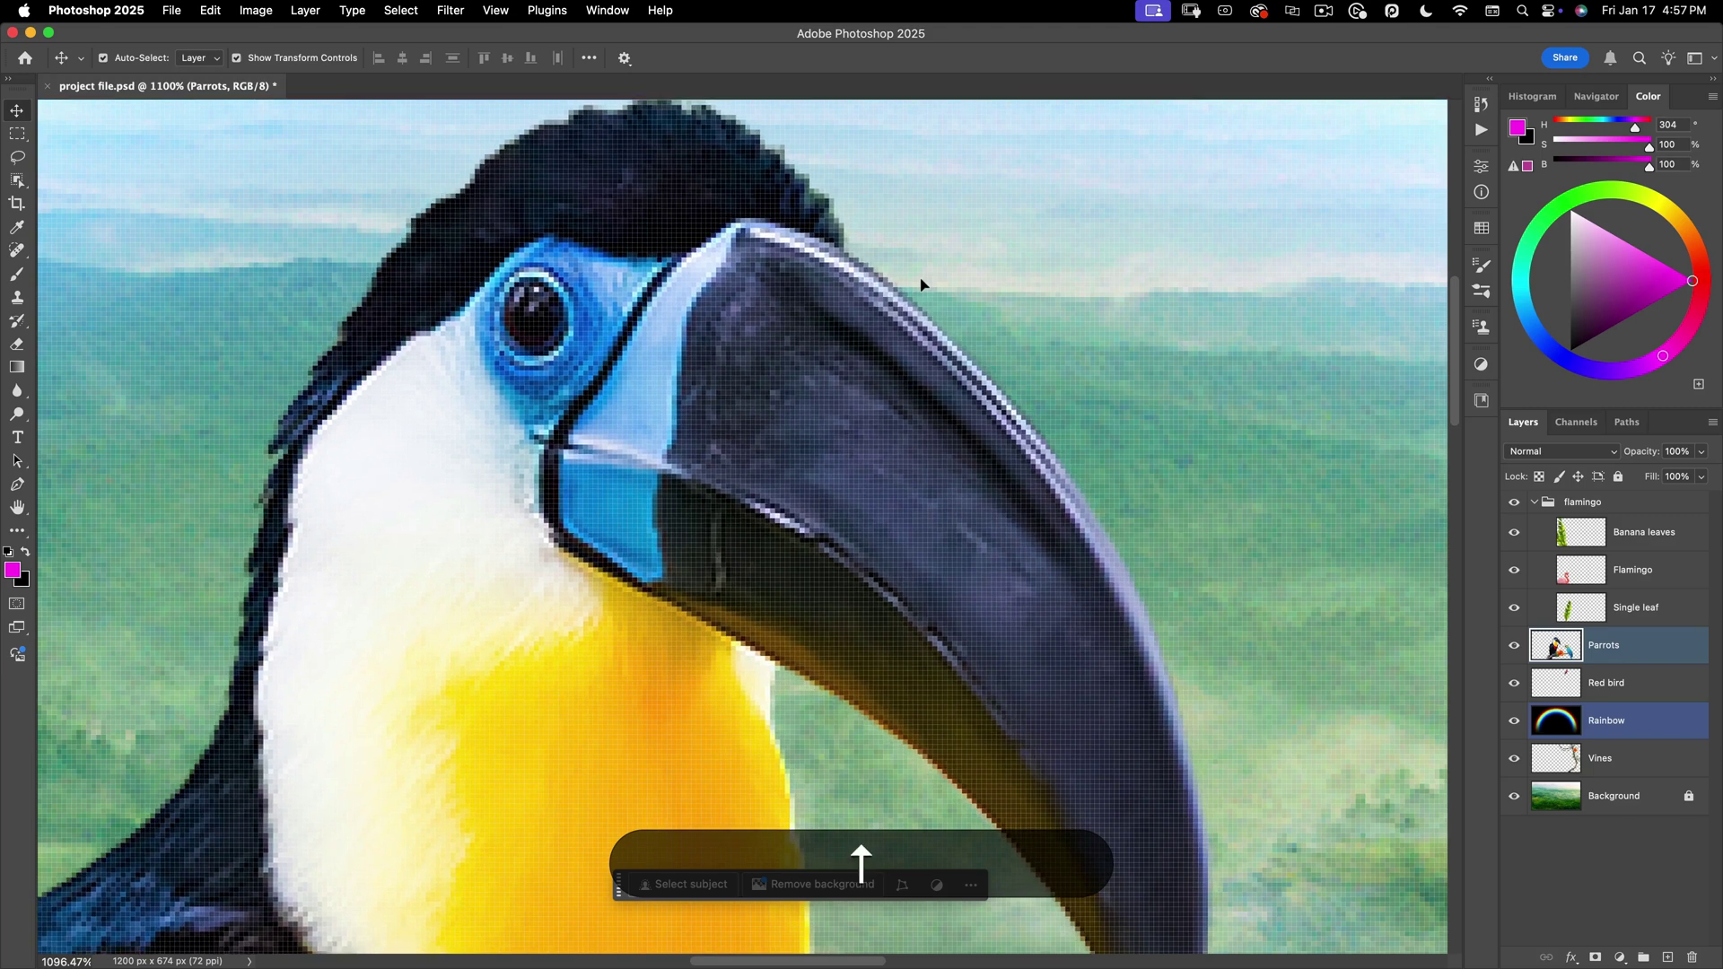
{"action": "key", "text": "Down"}
{"action": "key", "text": "Left"}
{"action": "key", "text": "Right"}
Shift-nudge the layer in larger steps back to its start, then fit the collage on screen
{"action": "key", "text": "shift+Right"}
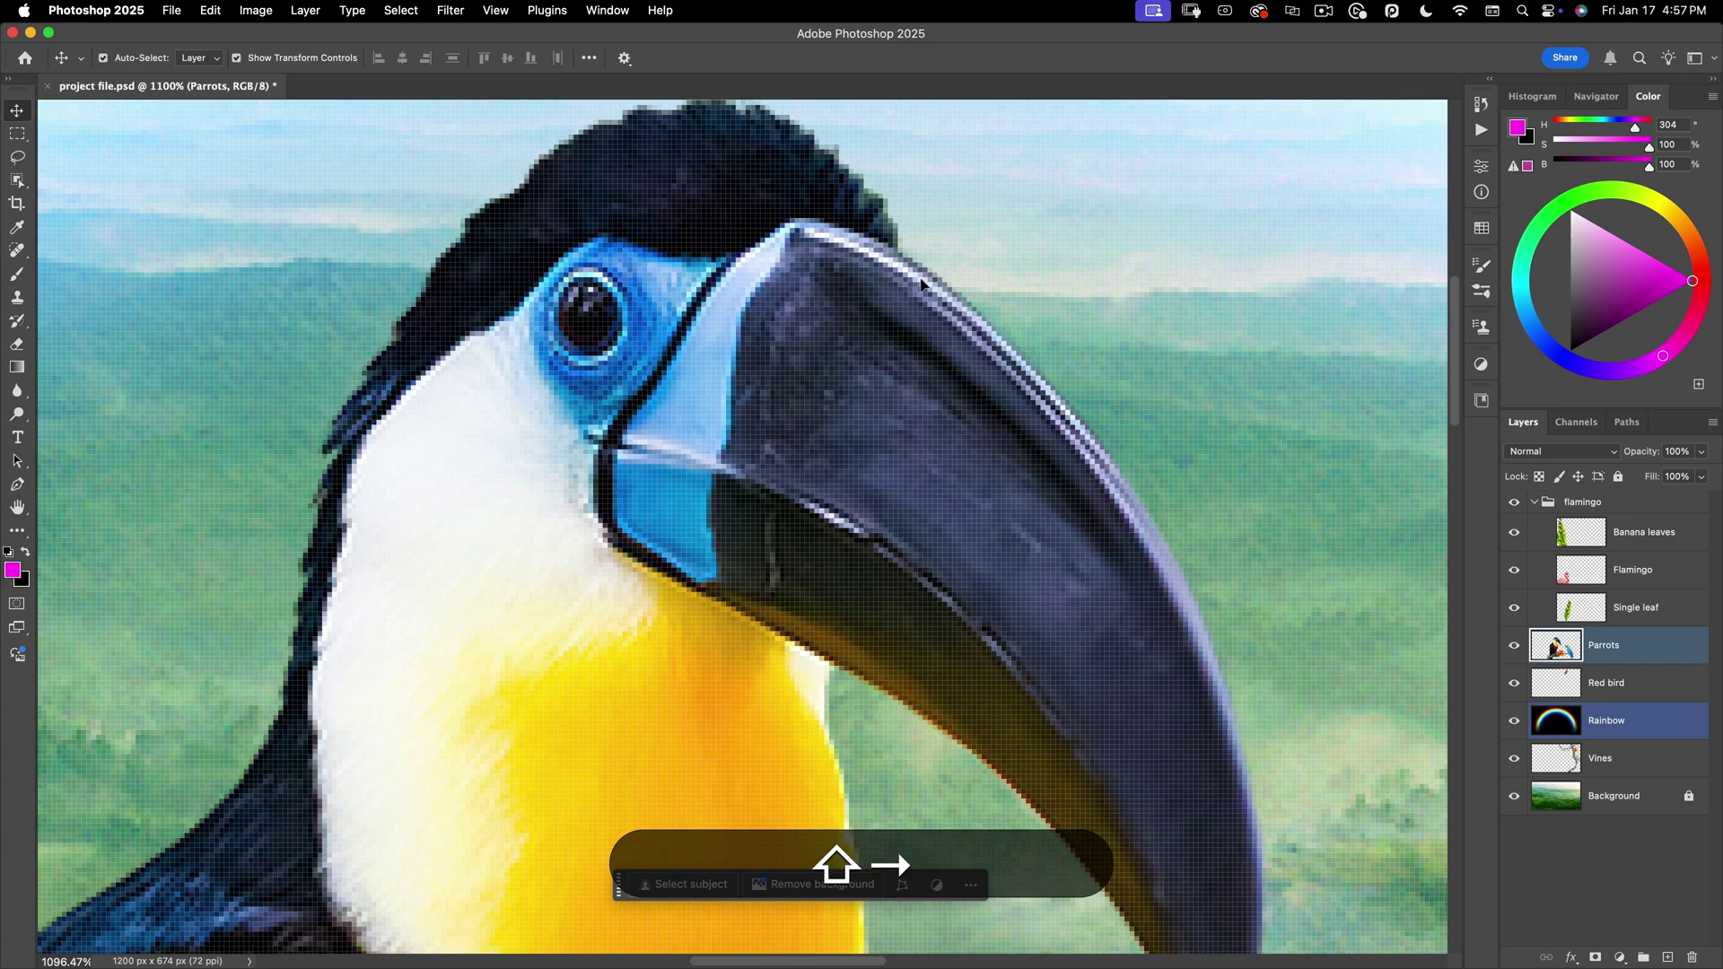
{"action": "key", "text": "shift+Right"}
{"action": "key", "text": "shift+Right"}
{"action": "key", "text": "shift+Left"}
{"action": "key", "text": "shift+Left"}
{"action": "key", "text": "shift+Left"}
{"action": "key", "text": "shift+Left"}
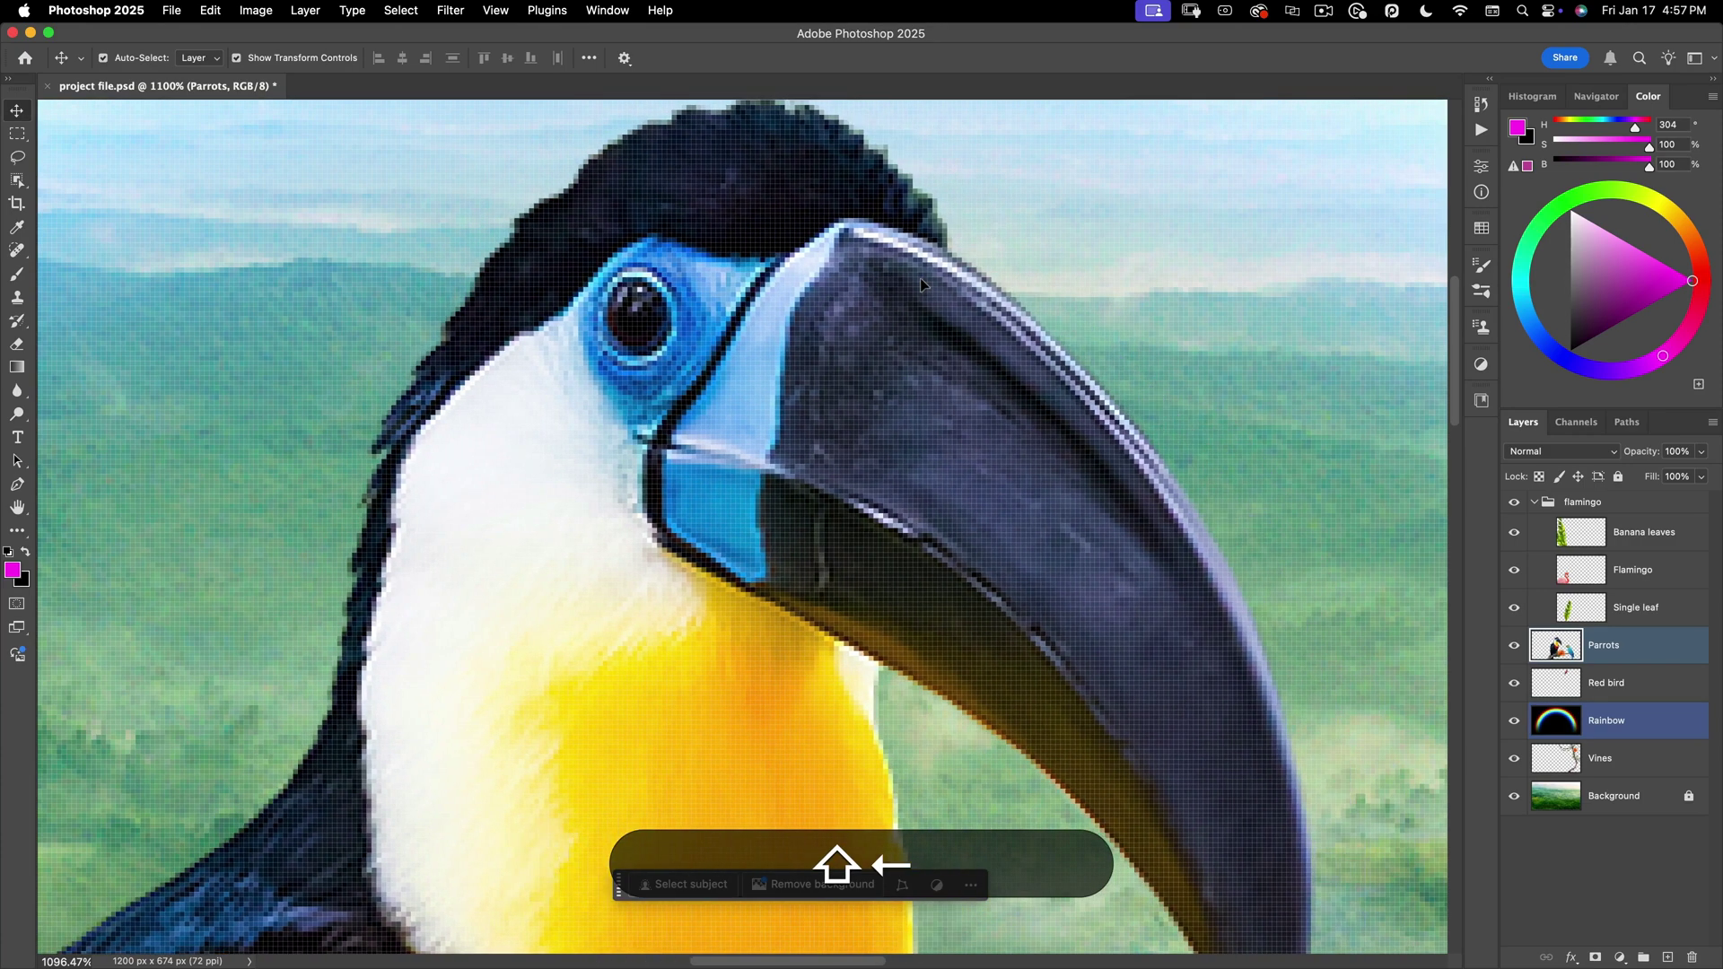
{"action": "key", "text": "shift+Up"}
{"action": "key", "text": "shift+Up"}
{"action": "key", "text": "shift+Right"}
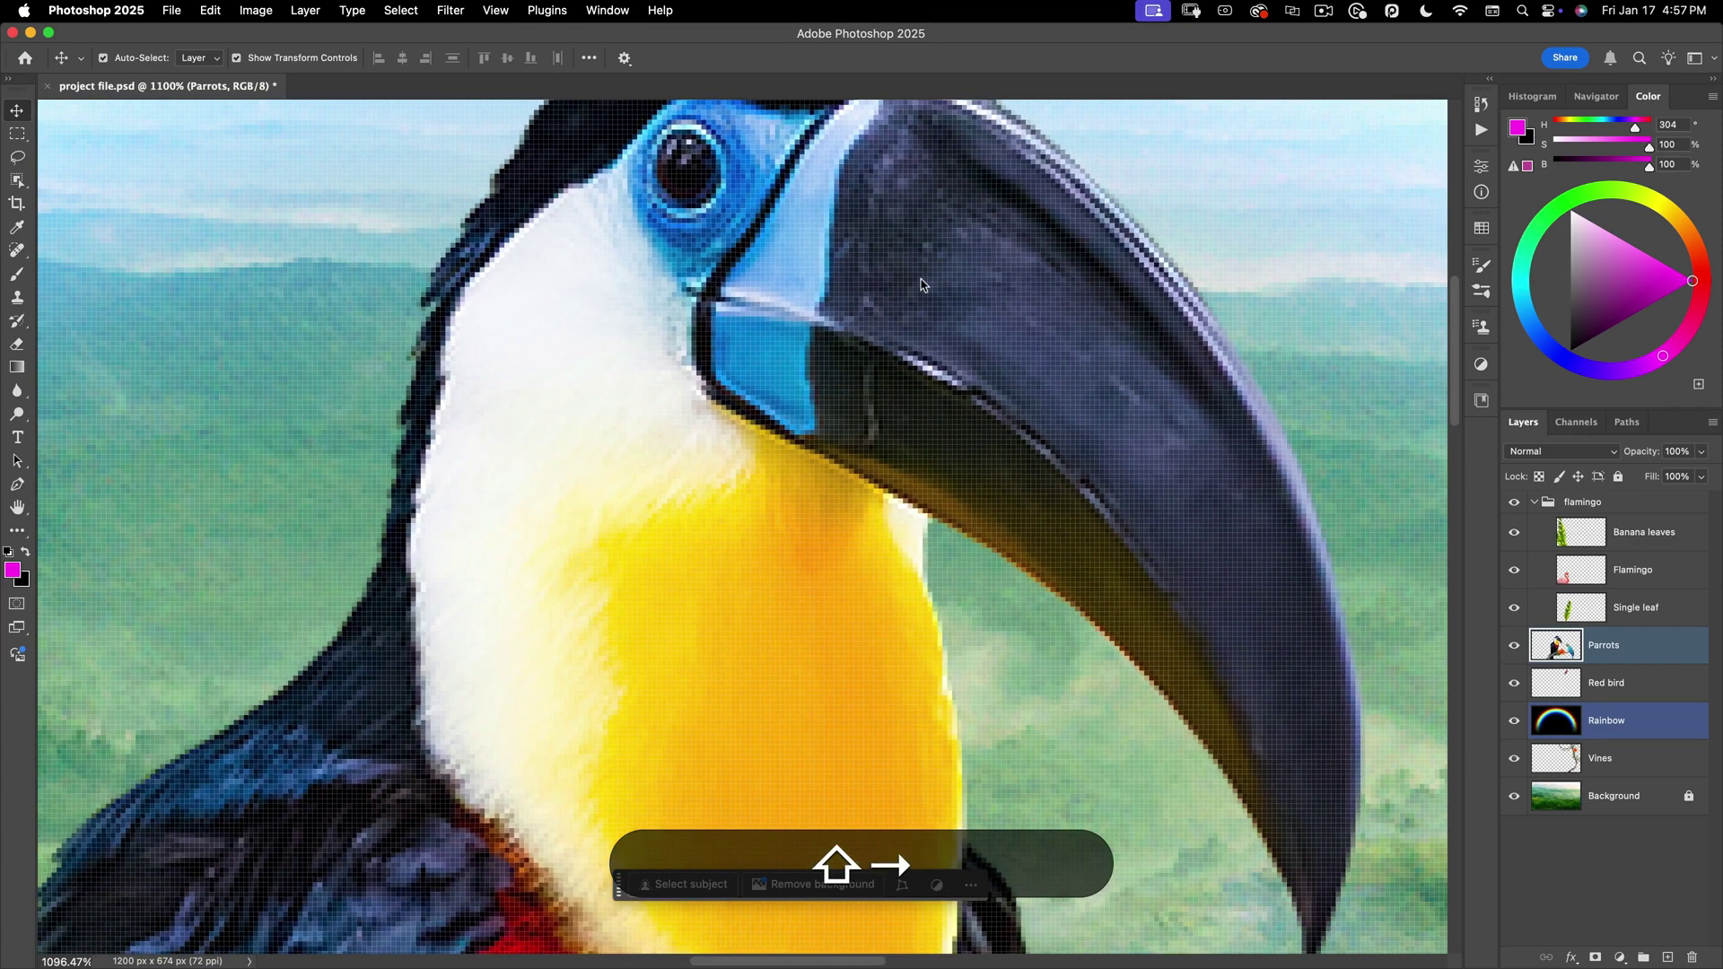
{"action": "key", "text": "shift+Right"}
{"action": "key", "text": "shift+Down"}
{"action": "key", "text": "shift+Left"}
{"action": "key", "text": "shift+Up"}
{"action": "key", "text": "shift+Right"}
{"action": "key", "text": "shift+Right"}
{"action": "key", "text": "shift+Down"}
{"action": "key", "text": "shift+Left"}
{"action": "key", "text": "shift+Up"}
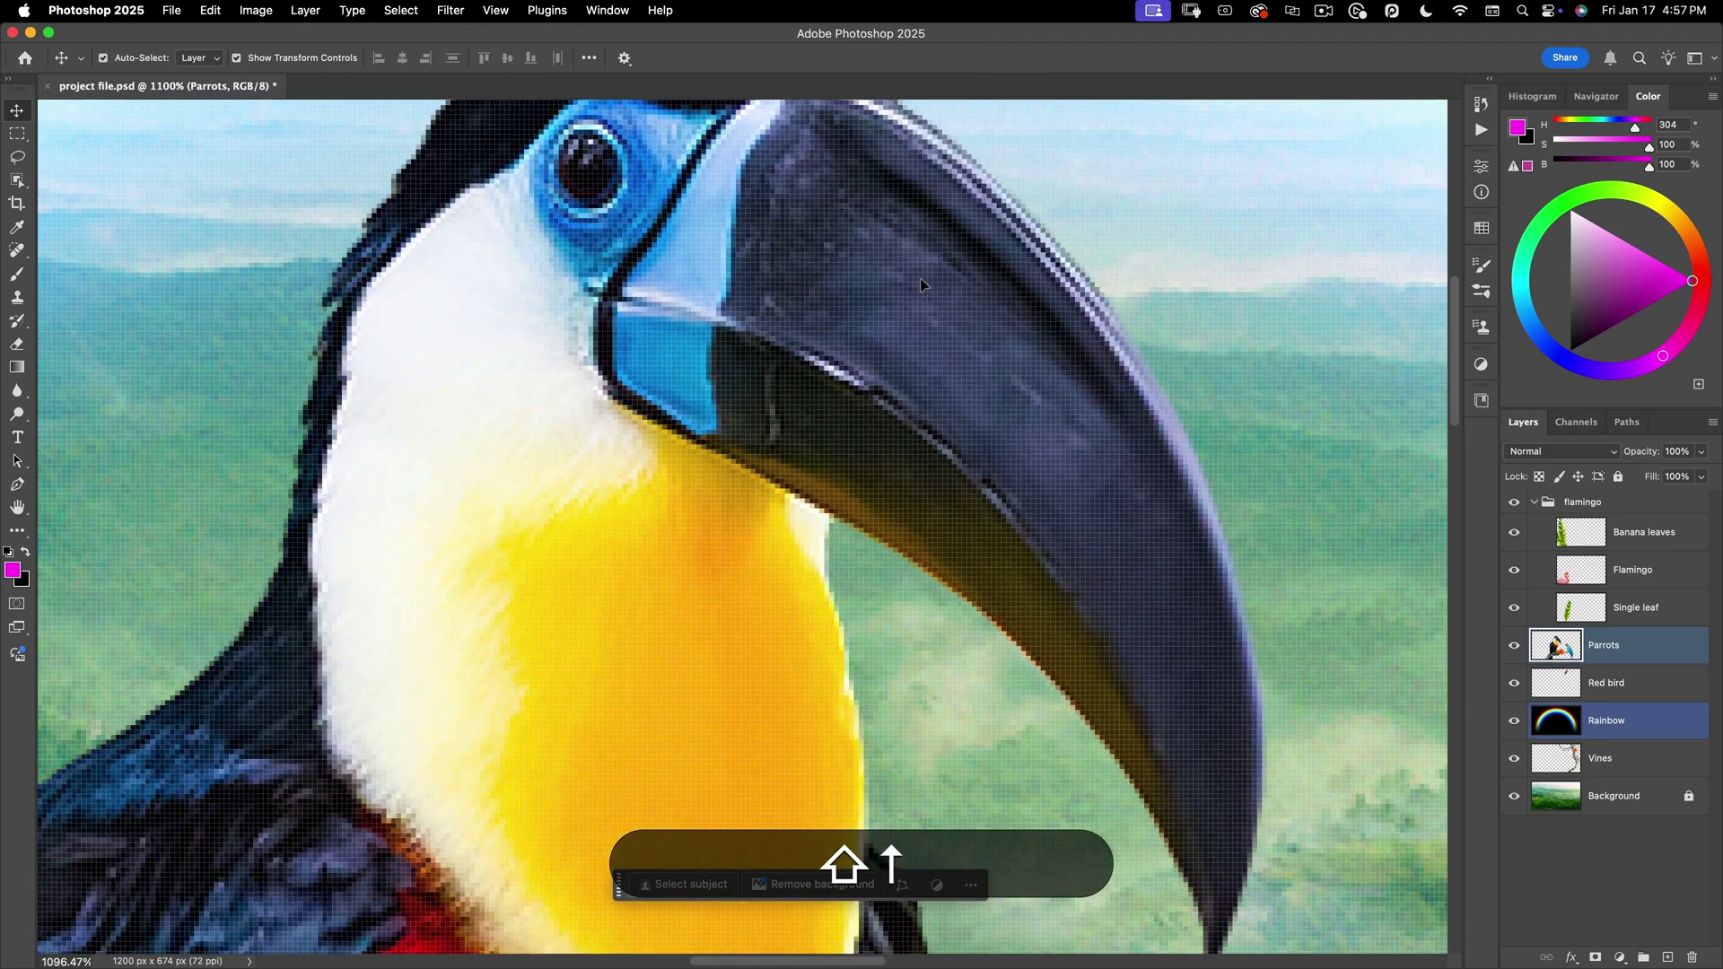
{"action": "key", "text": "shift+Right"}
{"action": "key", "text": "shift+Down"}
{"action": "key", "text": "shift+Left"}
{"action": "key", "text": "shift+Up"}
{"action": "key", "text": "shift+Right"}
{"action": "key", "text": "shift+Left"}
{"action": "key", "text": "shift+Left"}
{"action": "key", "text": "super+0"}
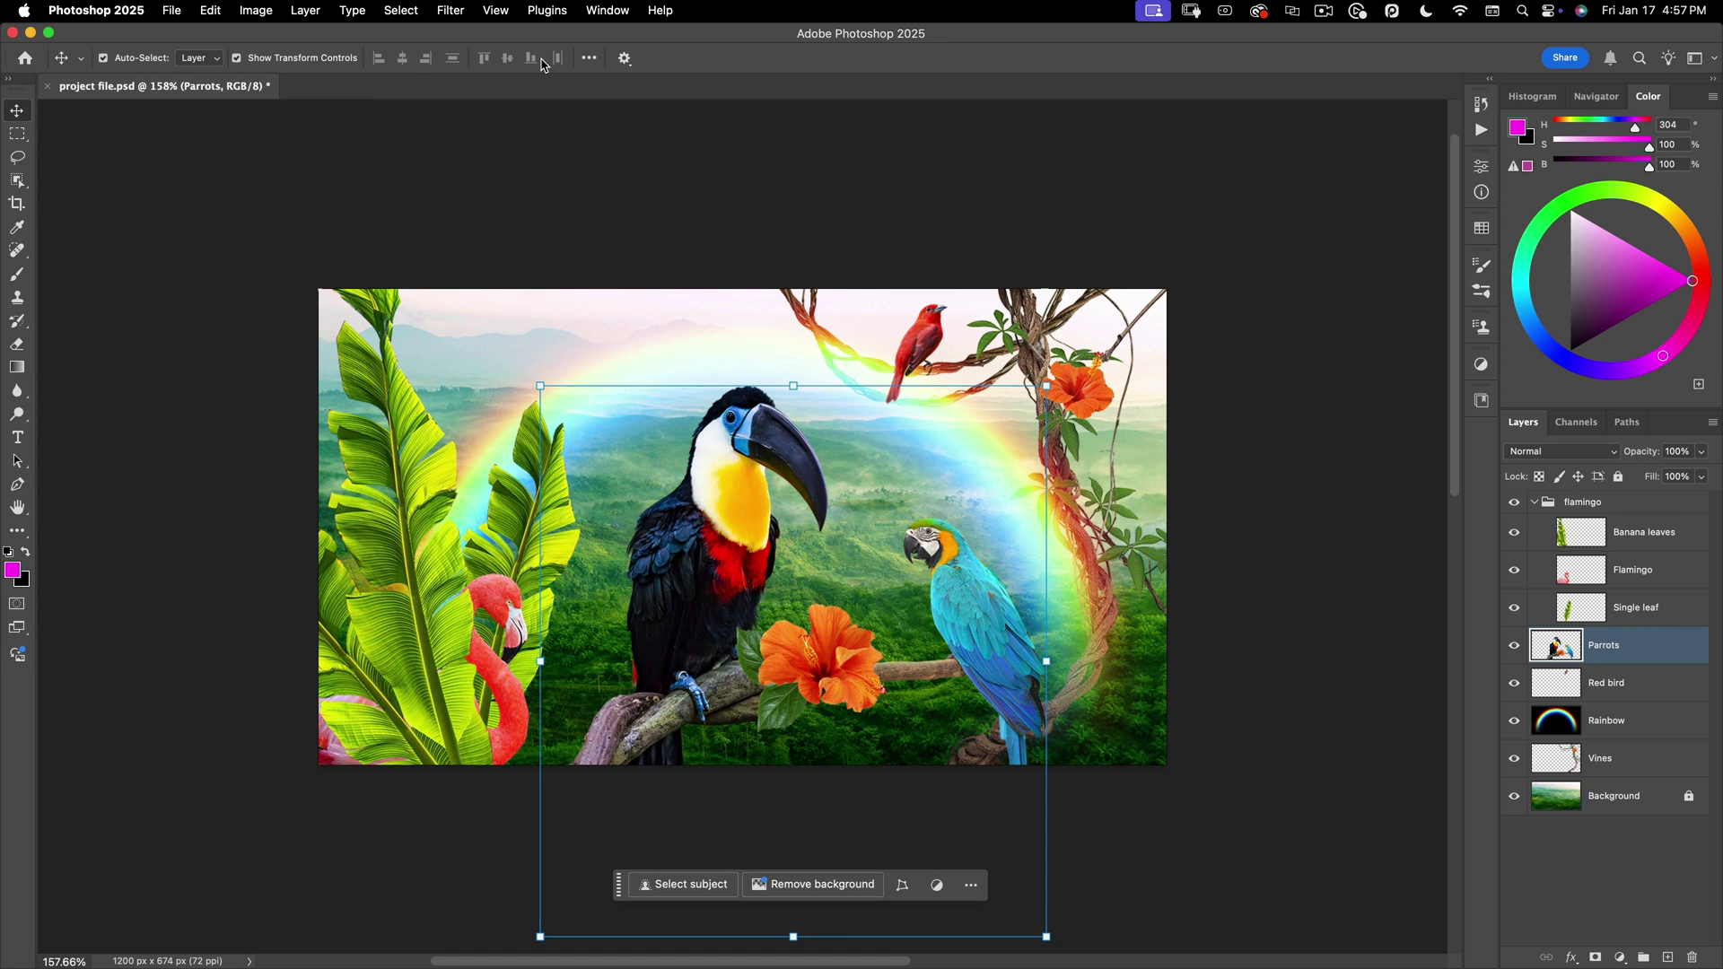
Set Align To: Canvas and align the Parrots layer's centers, bottom and left edge to it
{"action": "left_click", "coordinate": [588, 58]}
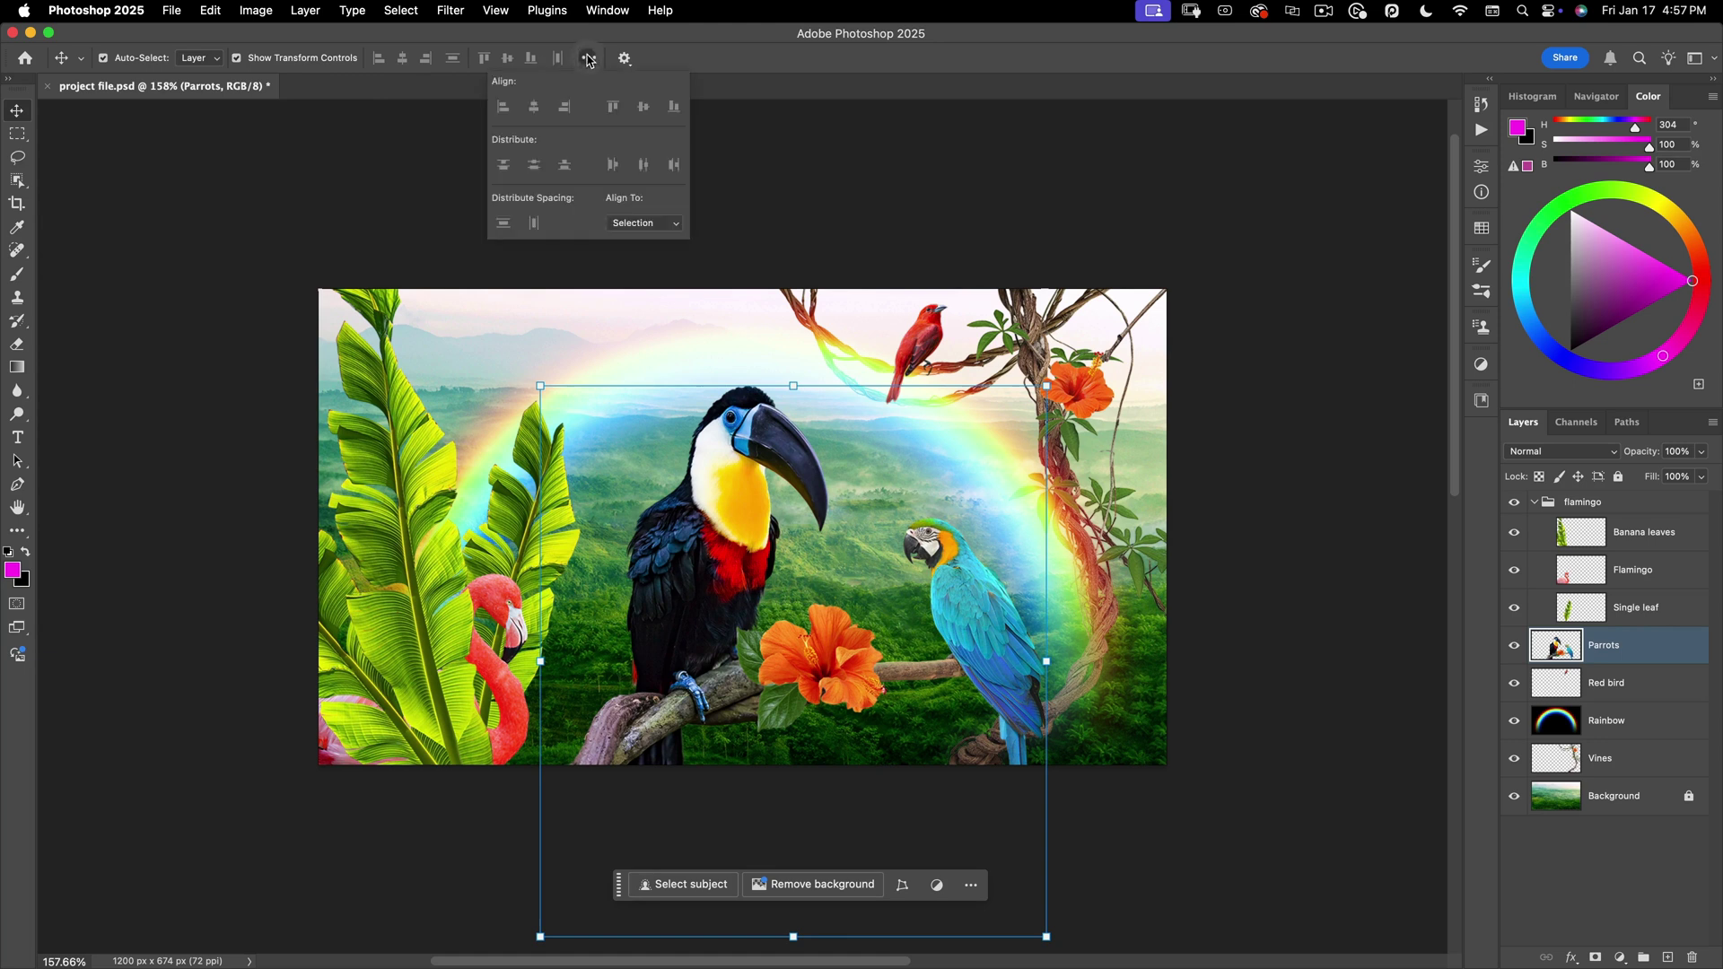
{"action": "left_click", "coordinate": [617, 222]}
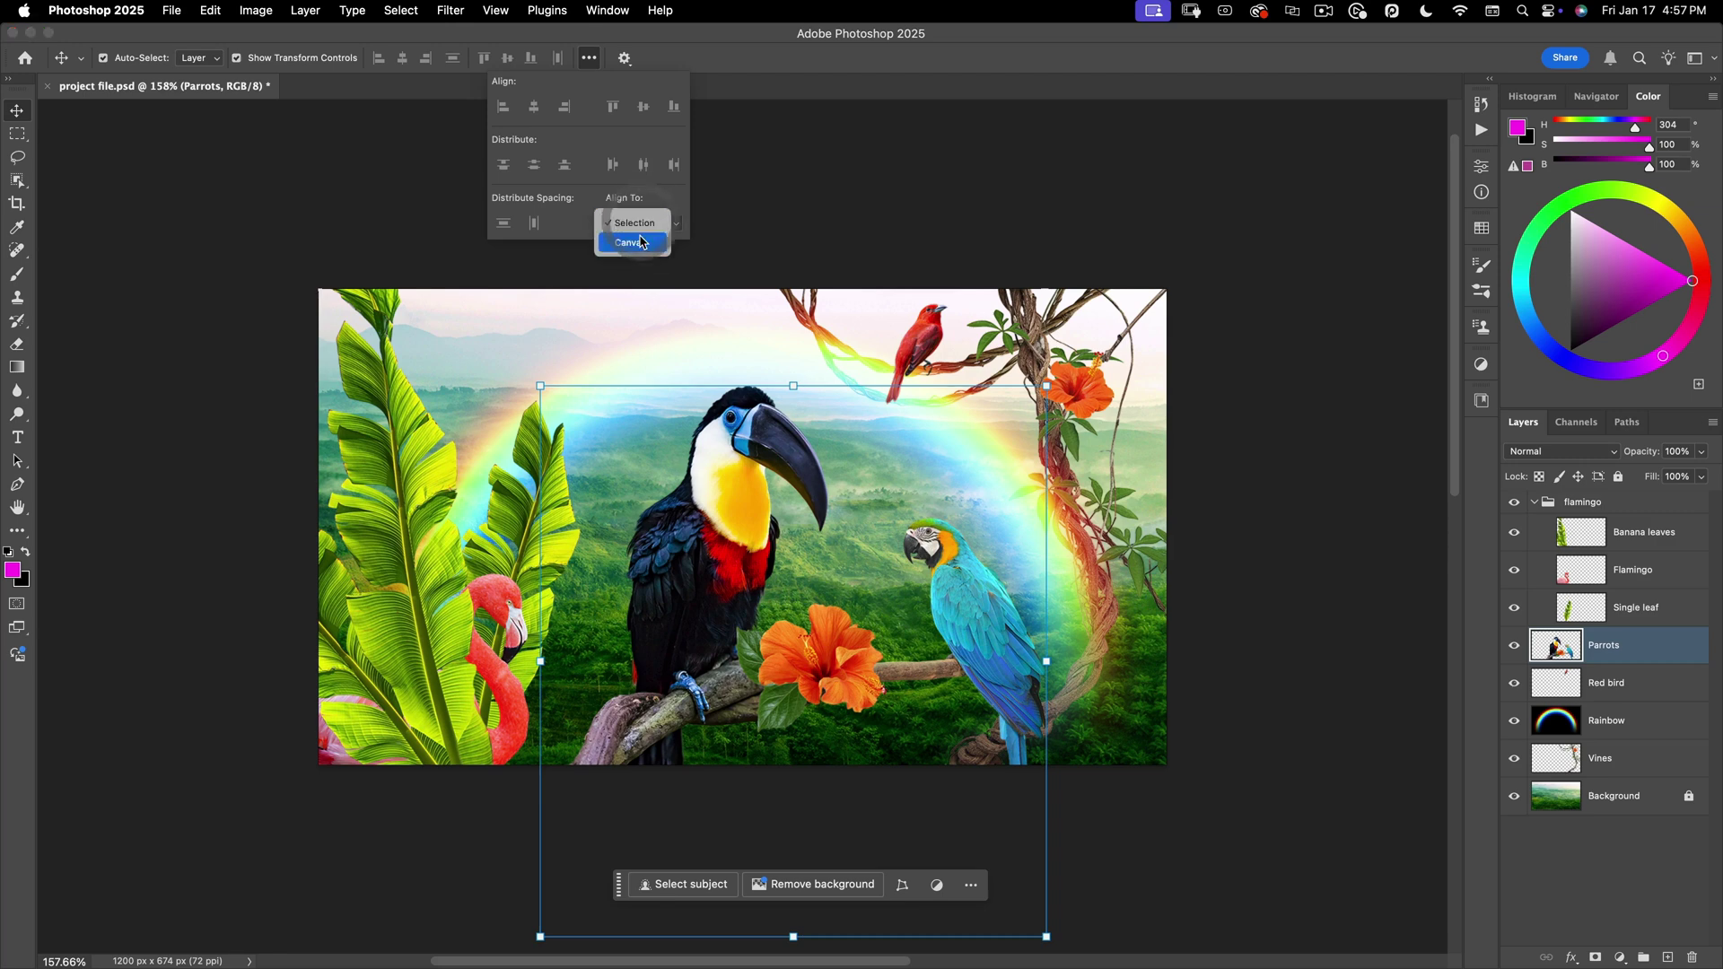
{"action": "left_click", "coordinate": [630, 237]}
{"action": "left_click", "coordinate": [402, 57]}
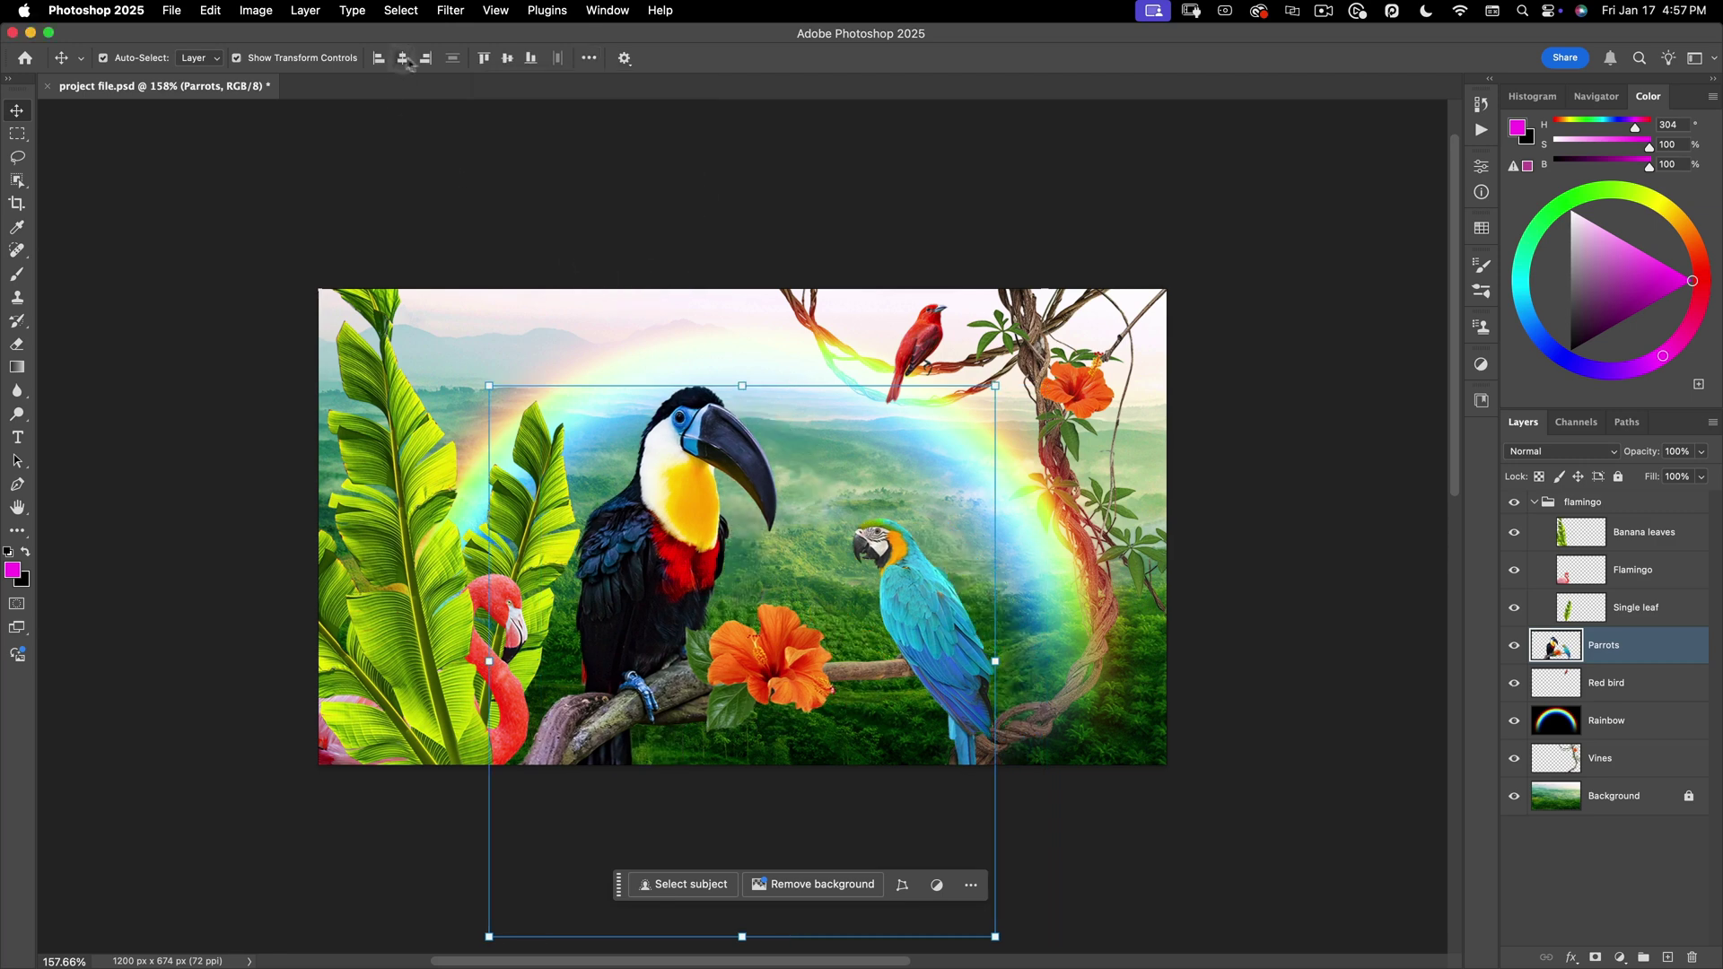
{"action": "left_click", "coordinate": [507, 57]}
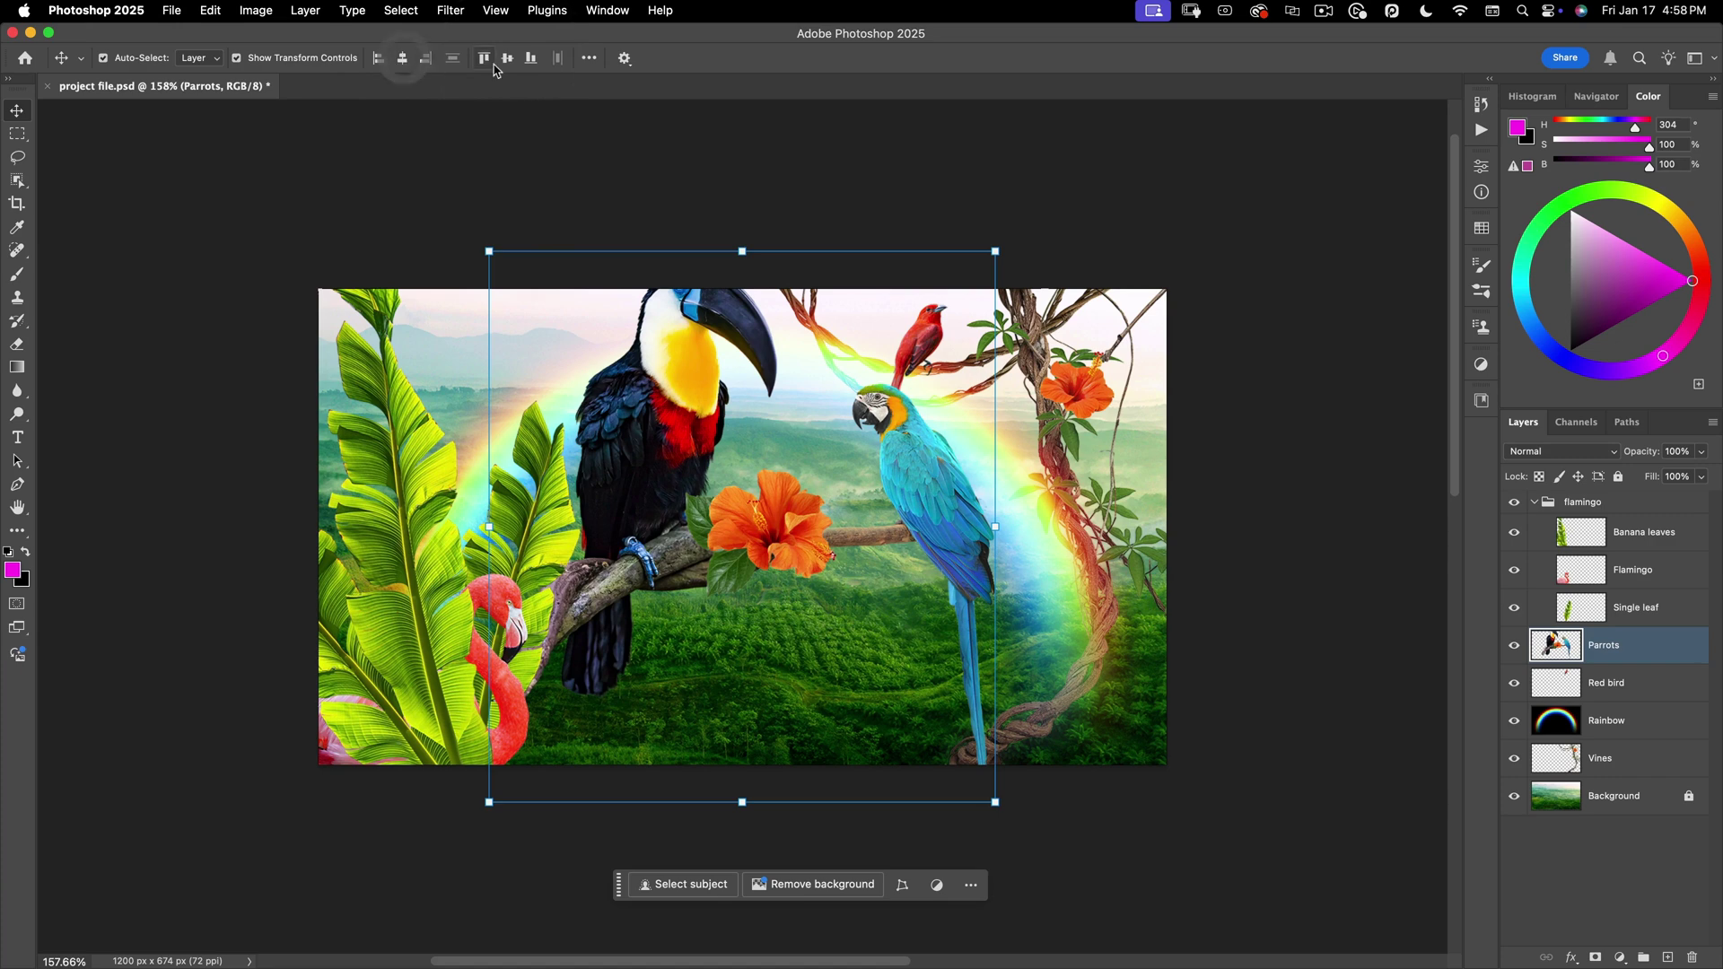
{"action": "left_click", "coordinate": [529, 59]}
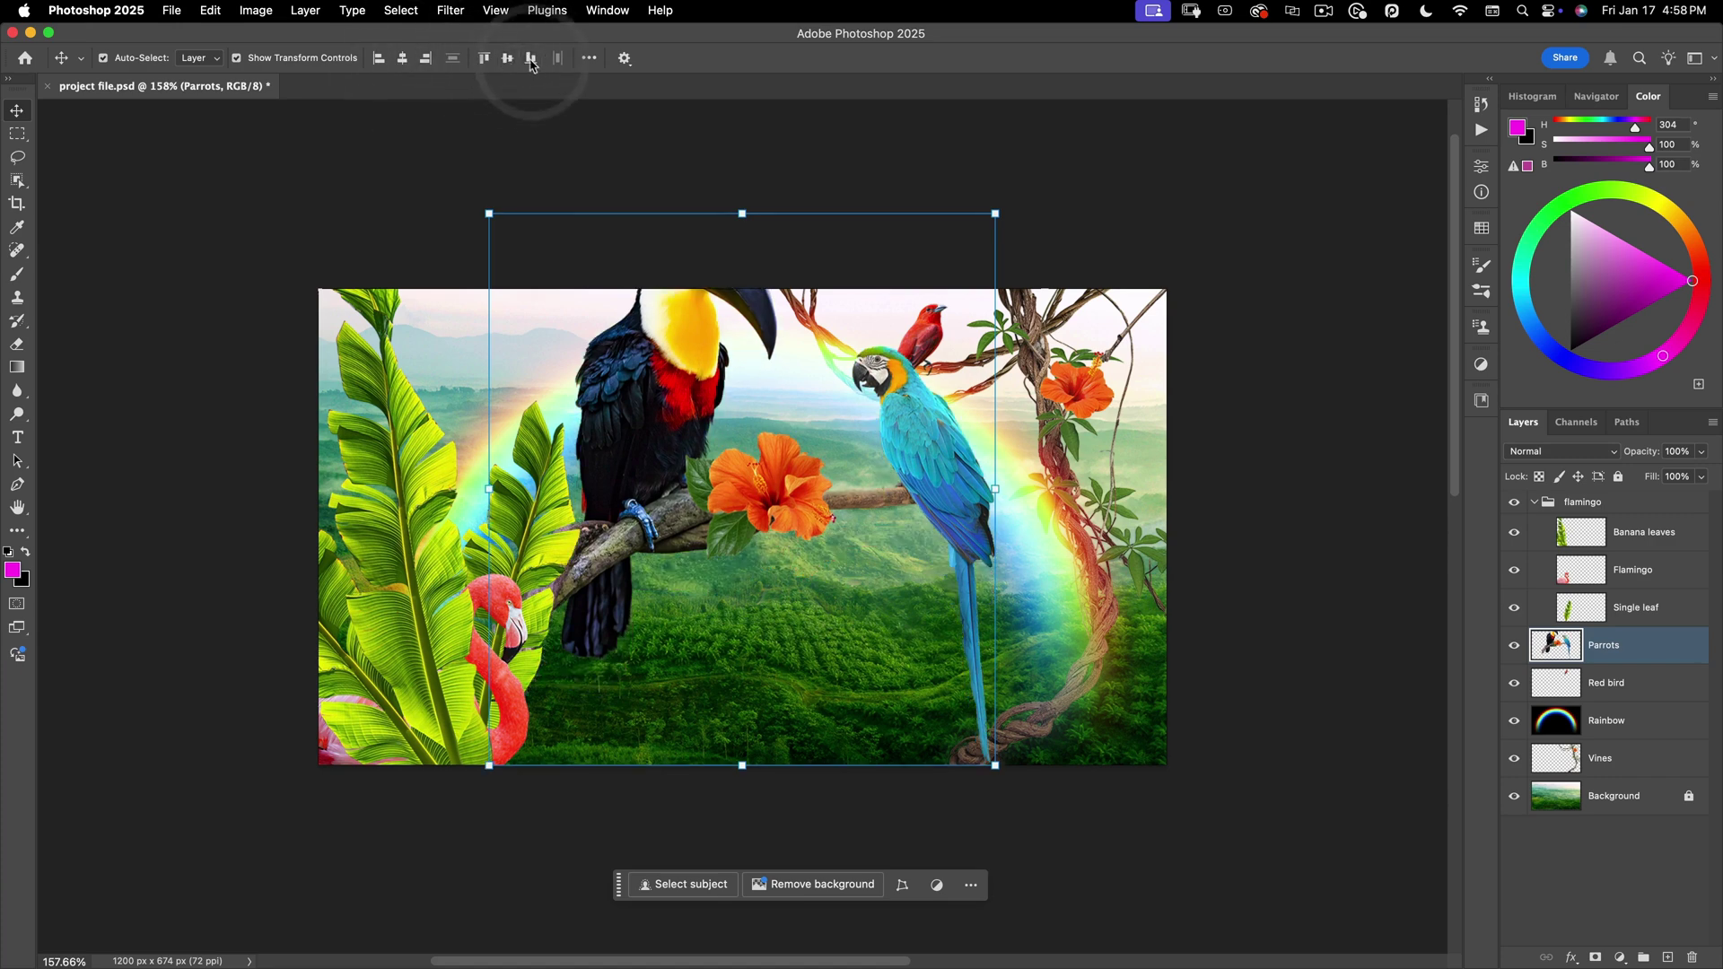
{"action": "left_click", "coordinate": [378, 57]}
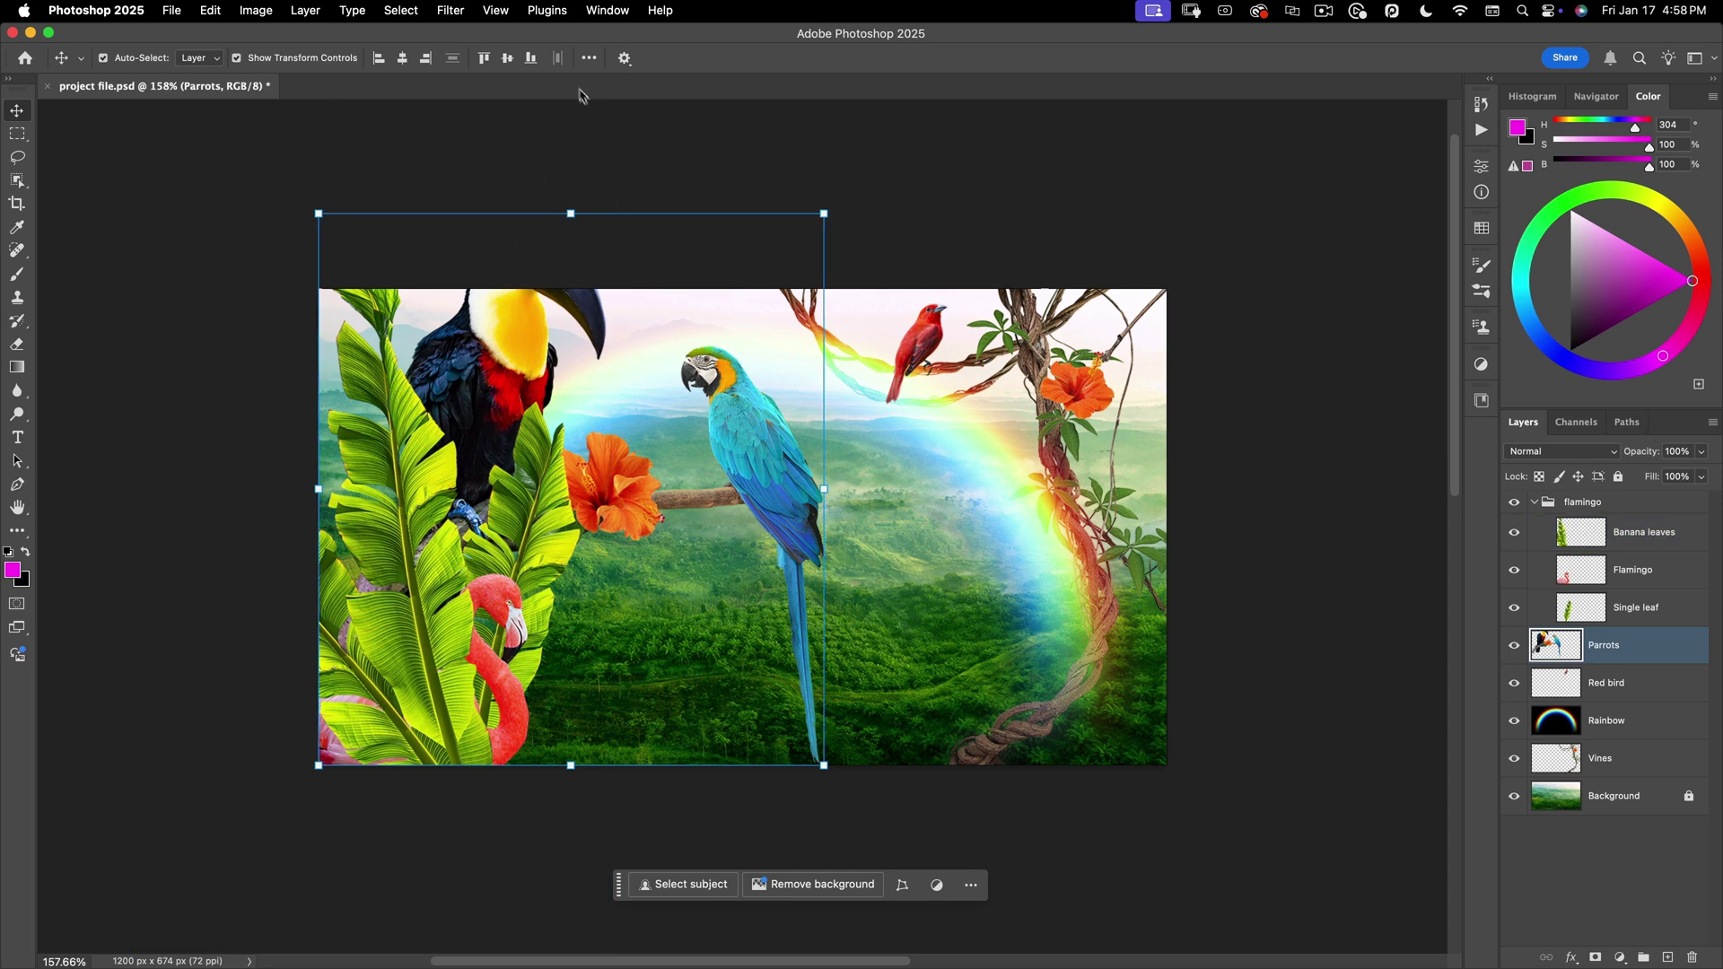
Switch the alignment reference back to Selection
{"action": "left_click", "coordinate": [589, 57]}
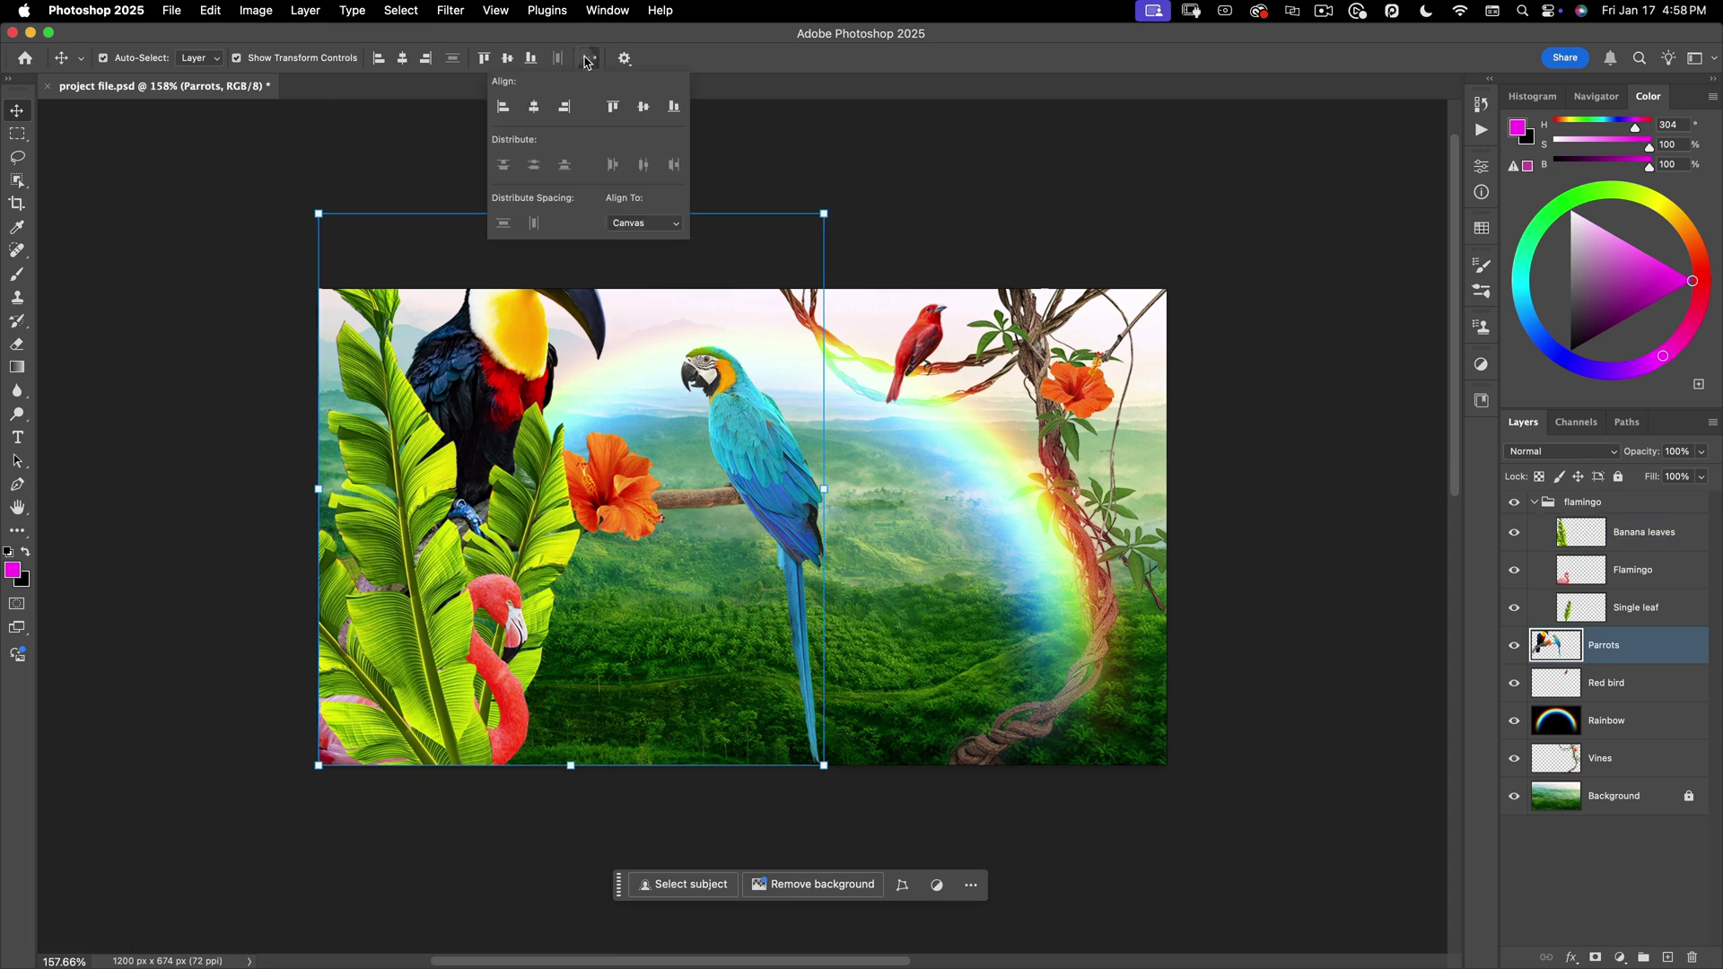
{"action": "left_click", "coordinate": [636, 224]}
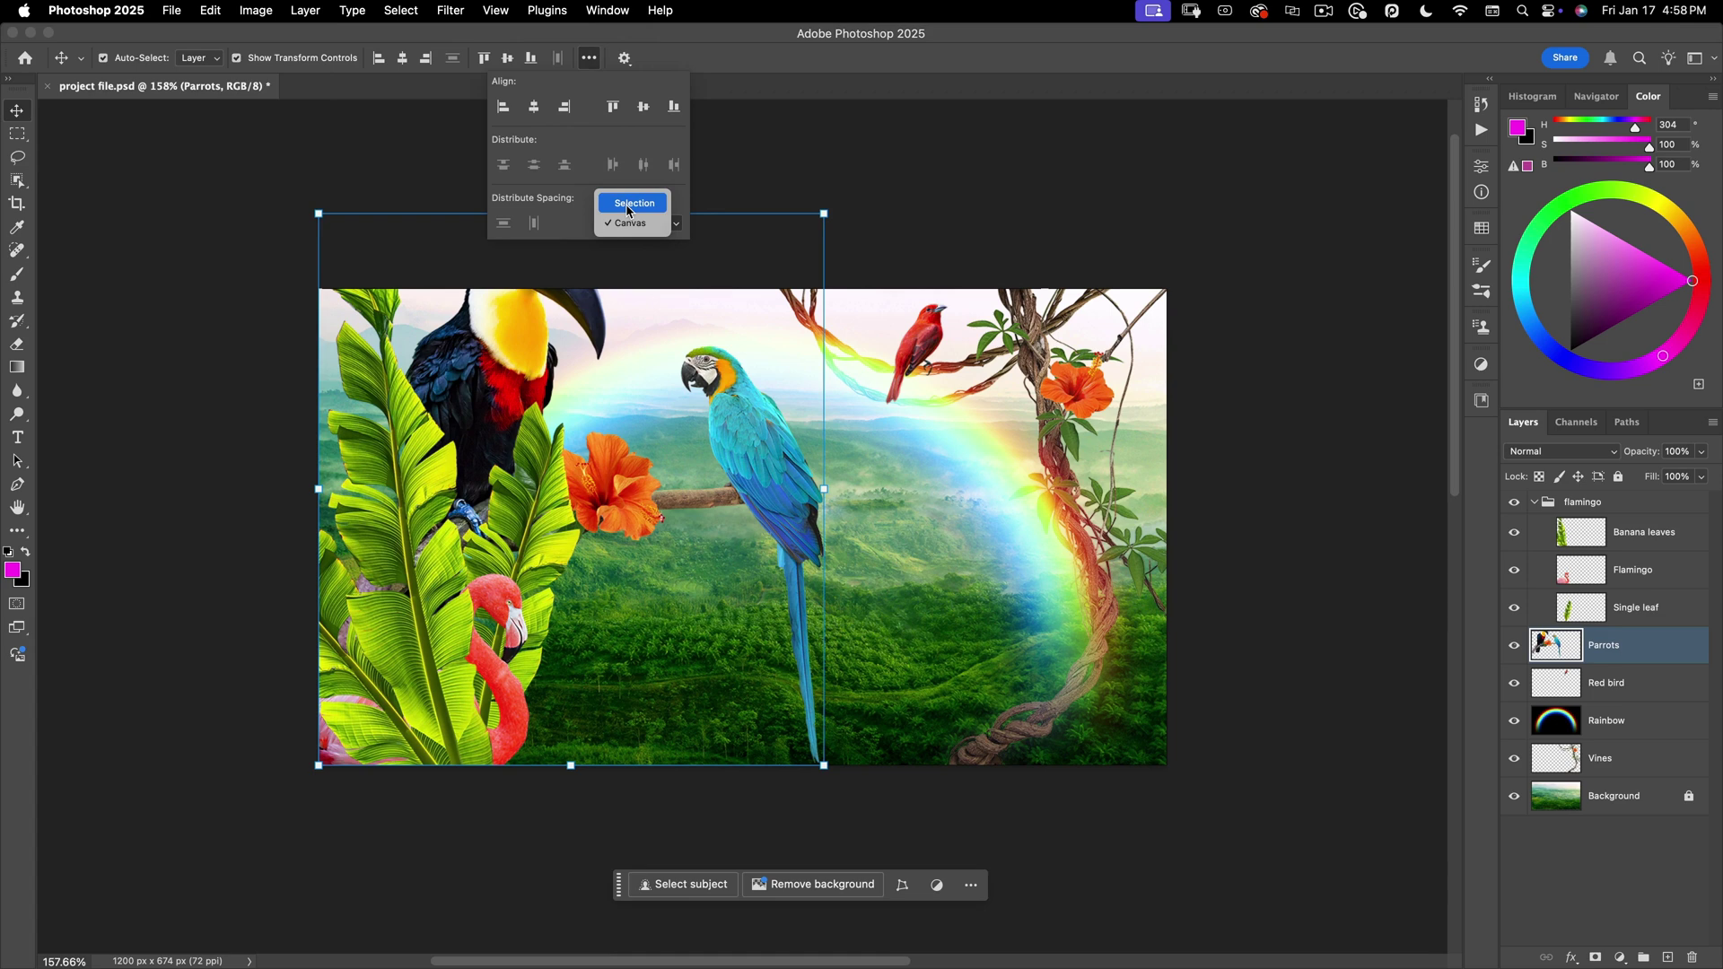
{"action": "left_click", "coordinate": [627, 209]}
{"action": "left_click", "coordinate": [587, 56]}
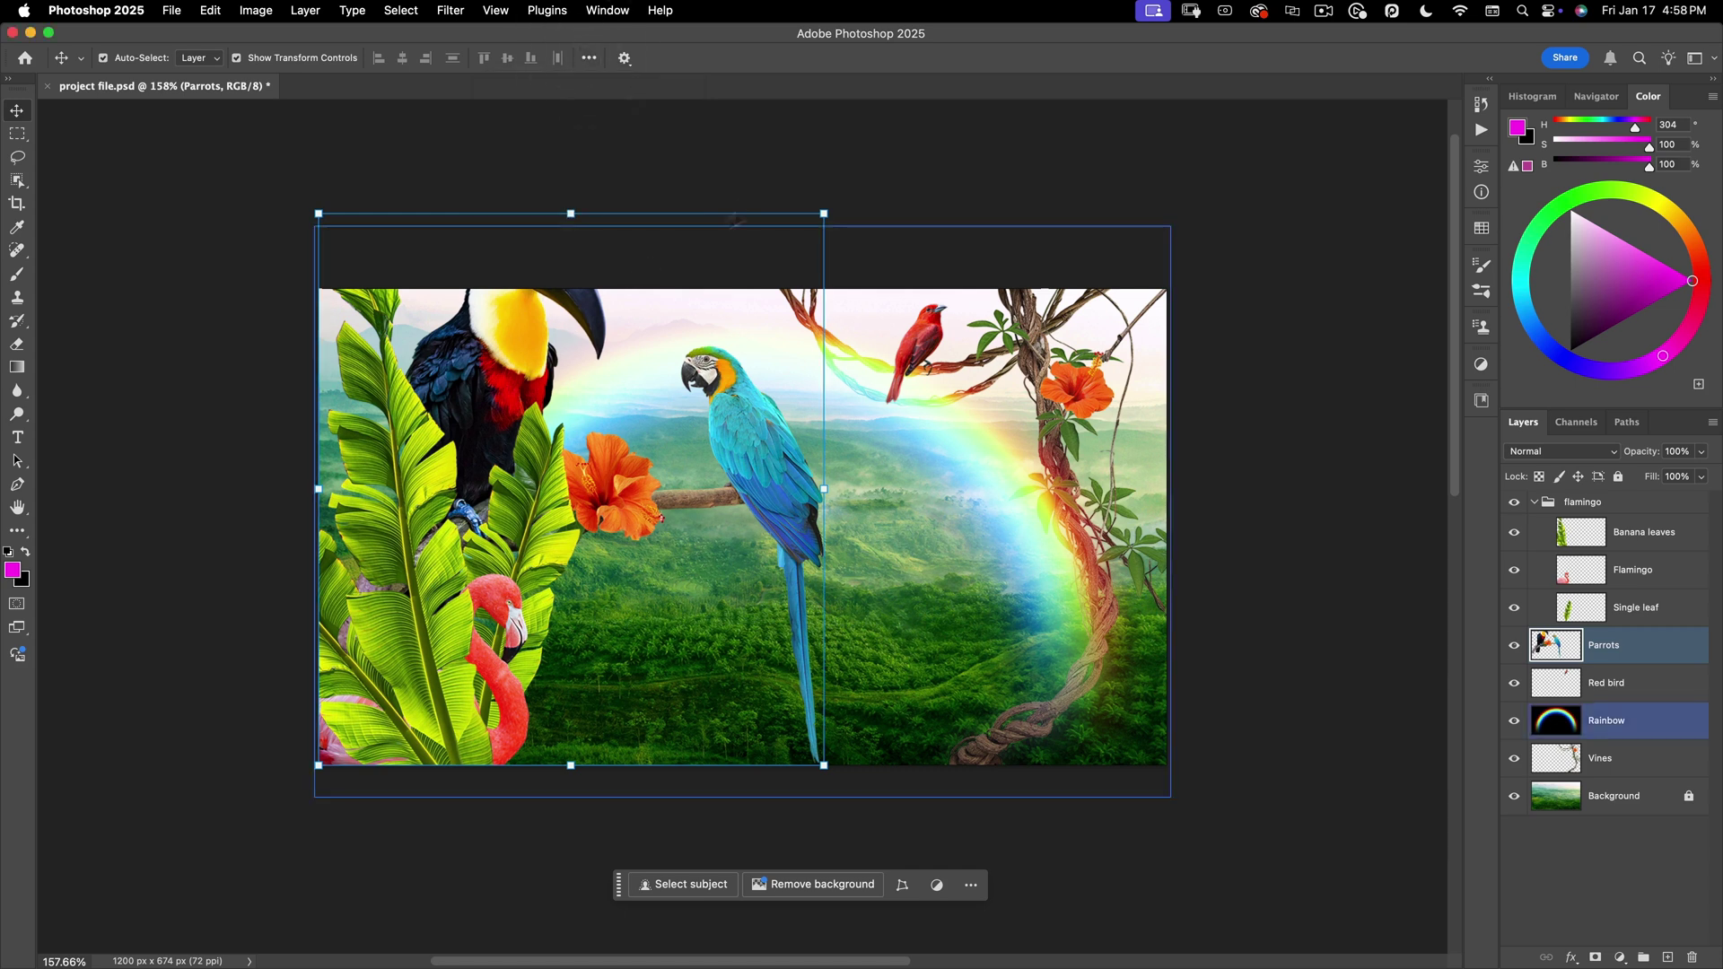
Select all with Cmd+A and apply Align Horizontal and Vertical Centers to the Parrots layer
{"action": "key", "text": "super+a"}
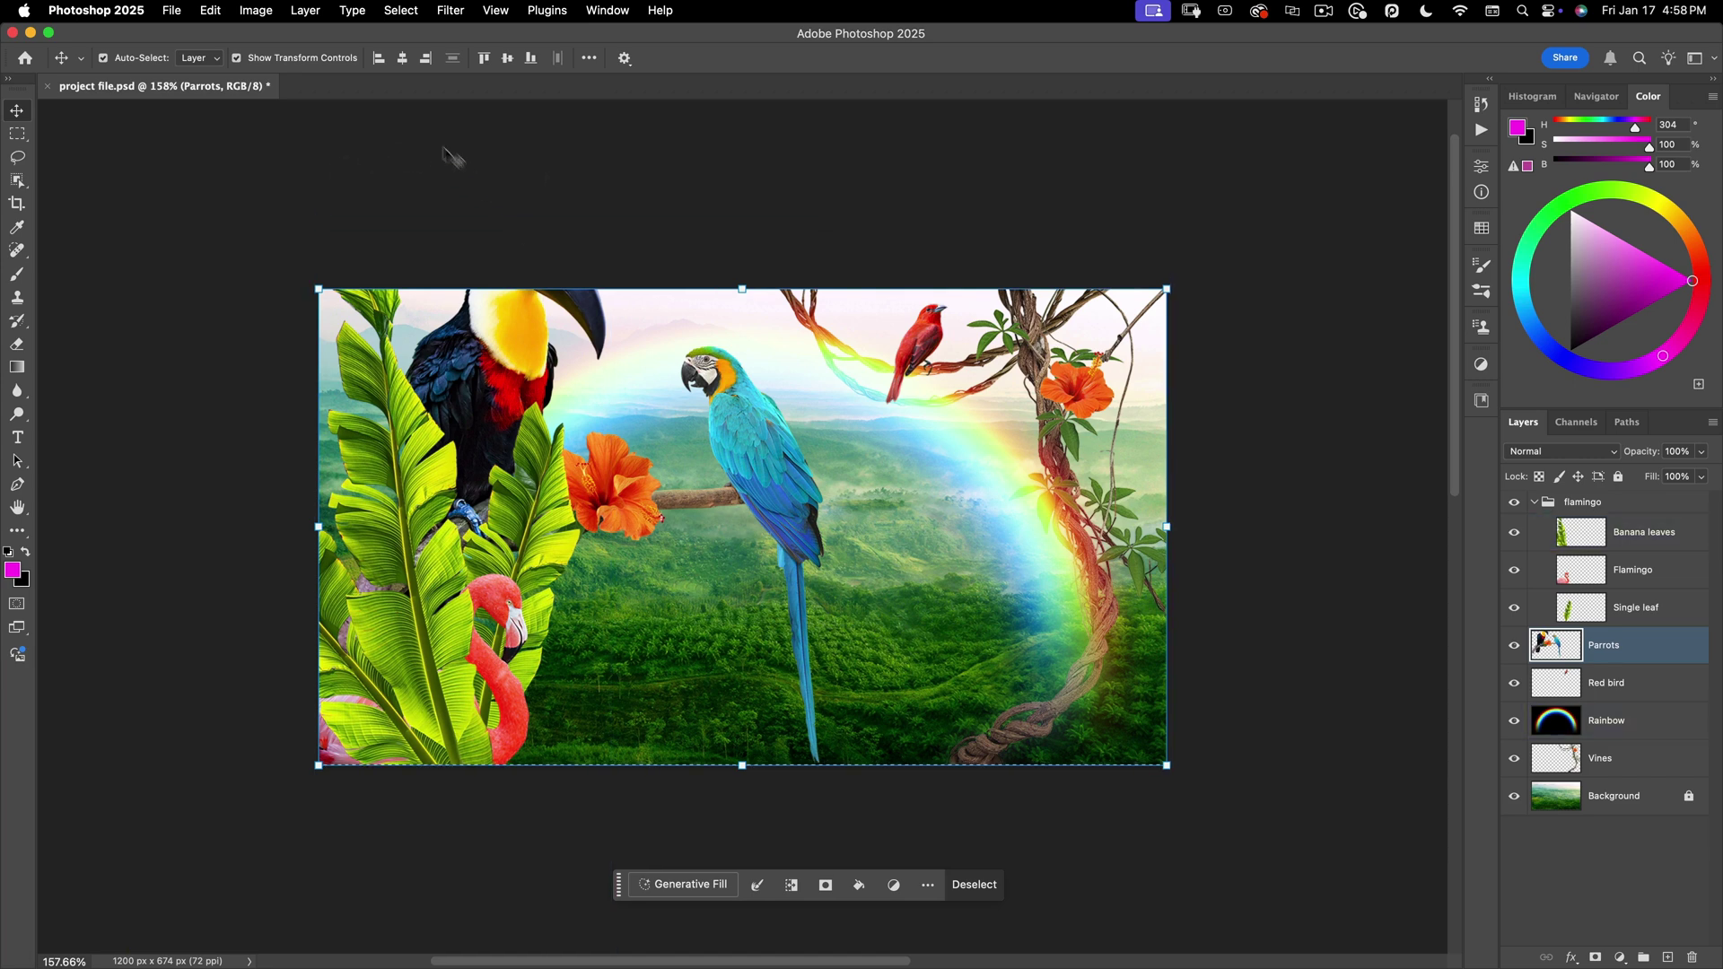
{"action": "left_click", "coordinate": [402, 57]}
{"action": "left_click", "coordinate": [507, 61]}
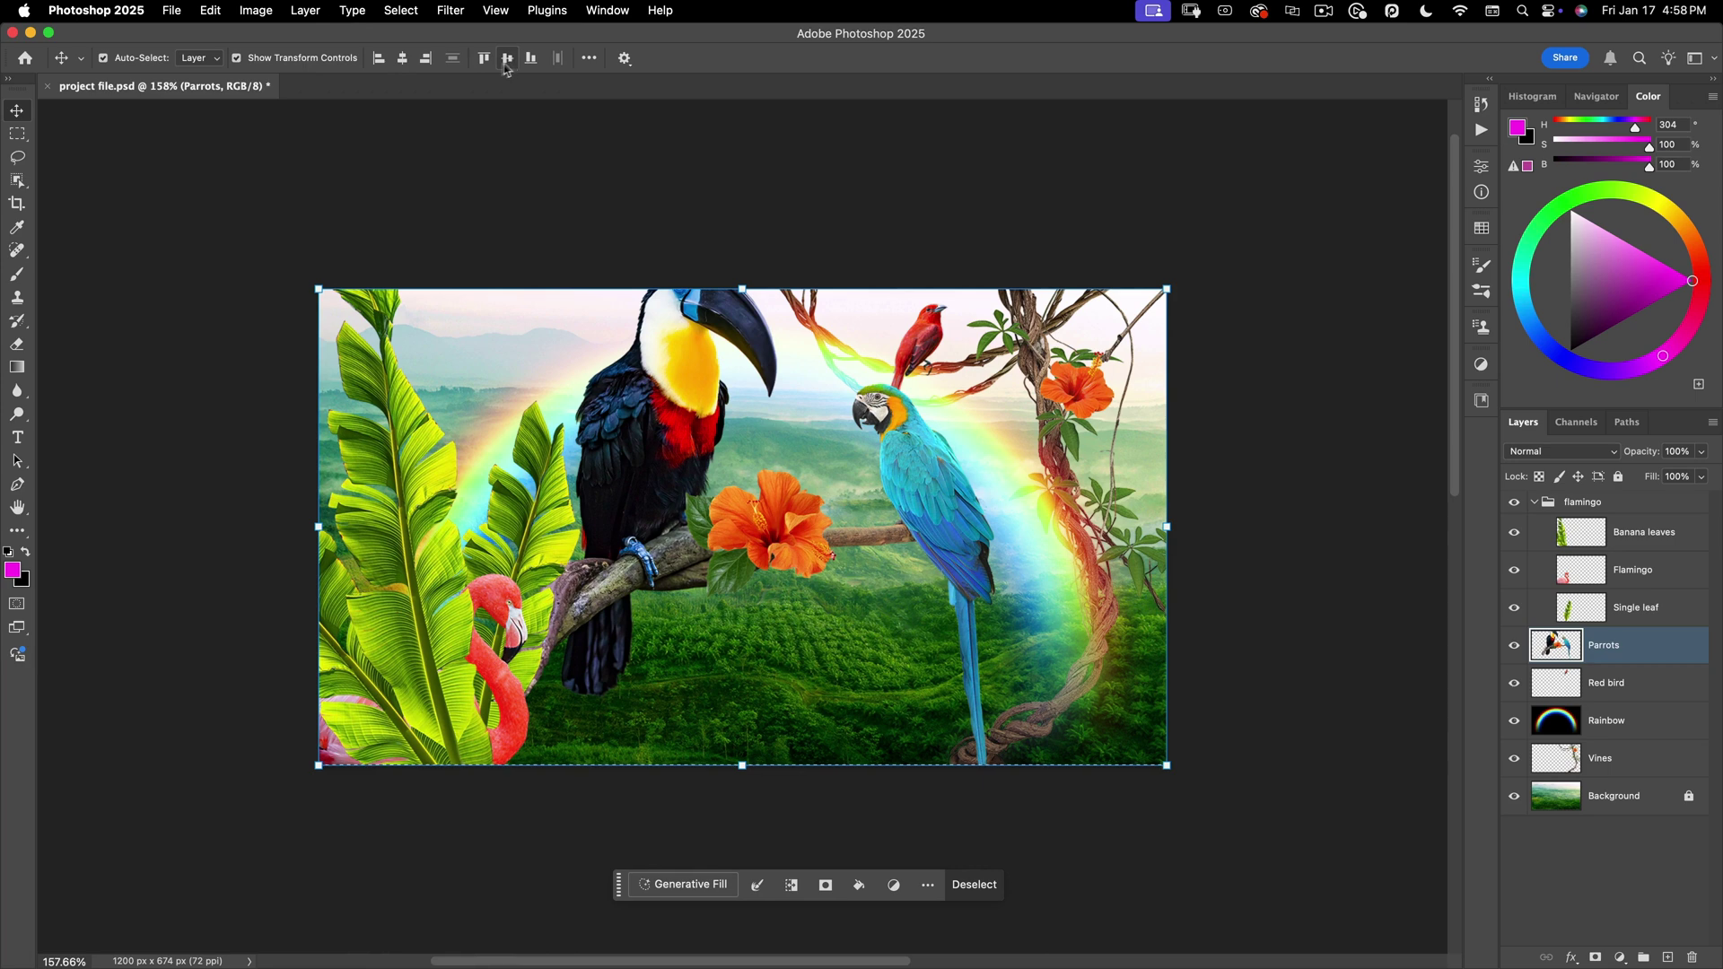
{"action": "left_click", "coordinate": [507, 58]}
{"action": "key", "text": "super+a"}
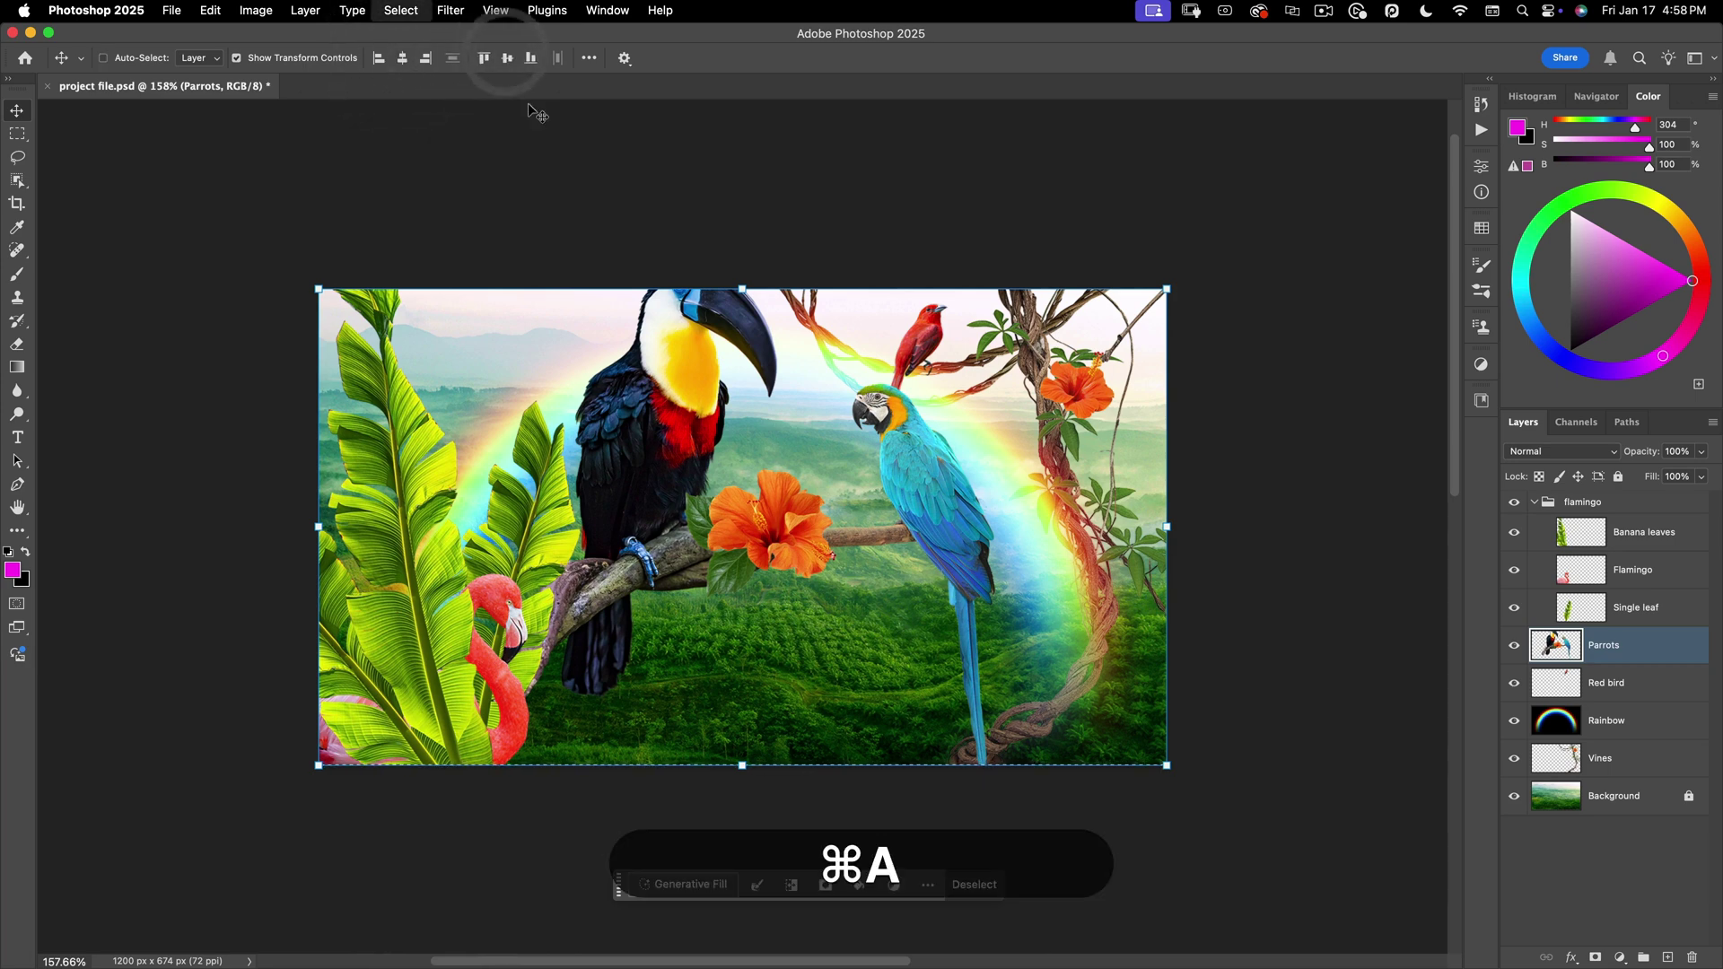
{"action": "key", "text": "super+d"}
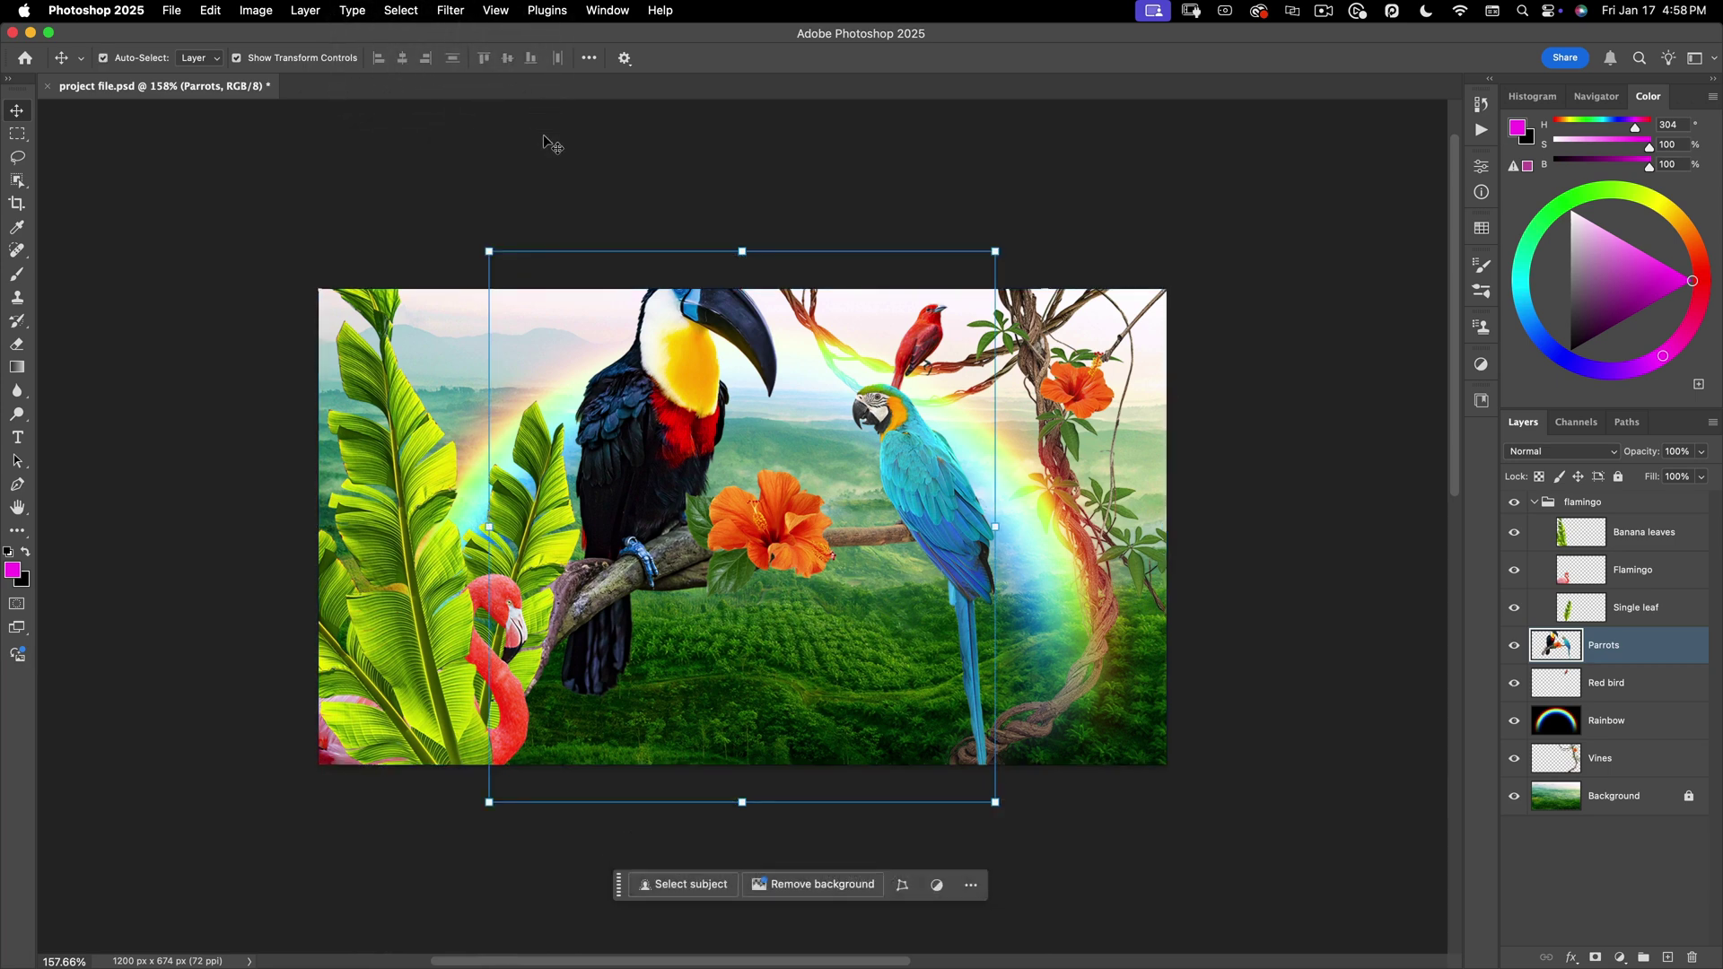
{"action": "key", "text": "super+a"}
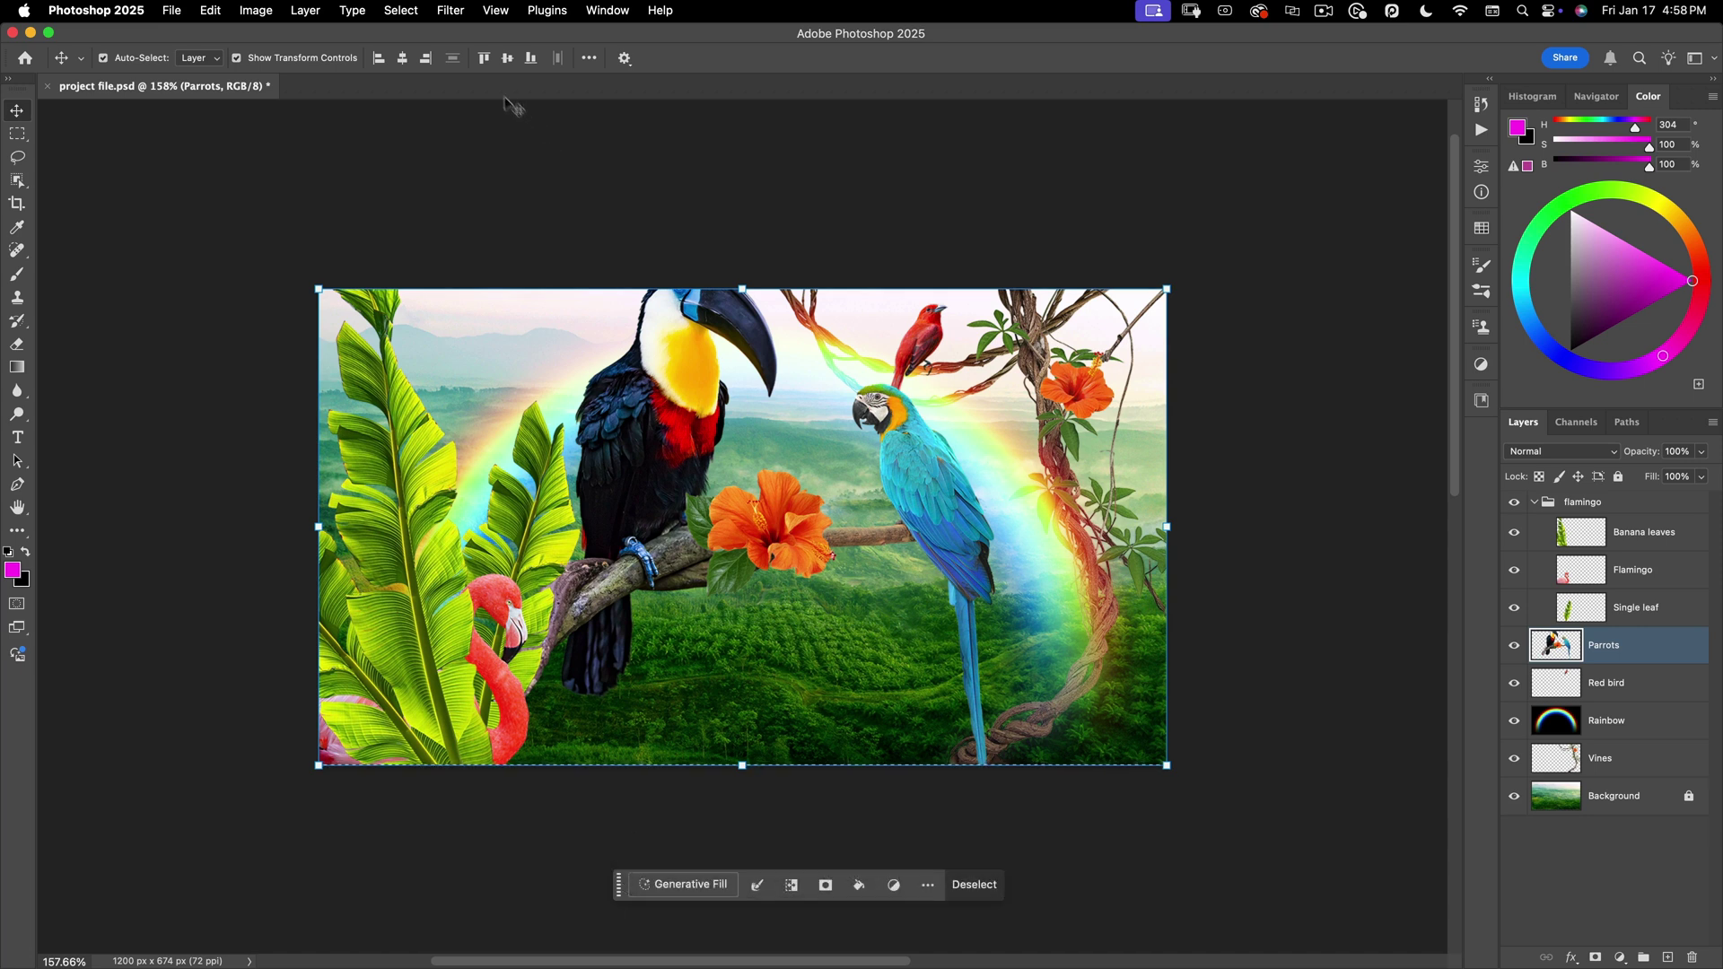
{"action": "left_click", "coordinate": [507, 57]}
{"action": "left_click", "coordinate": [402, 58]}
Drag the birds down about 127 px and undo, then move Parrots slightly right and down
{"action": "left_click_drag", "start_coordinate": [668, 377], "coordinate": [673, 492]}
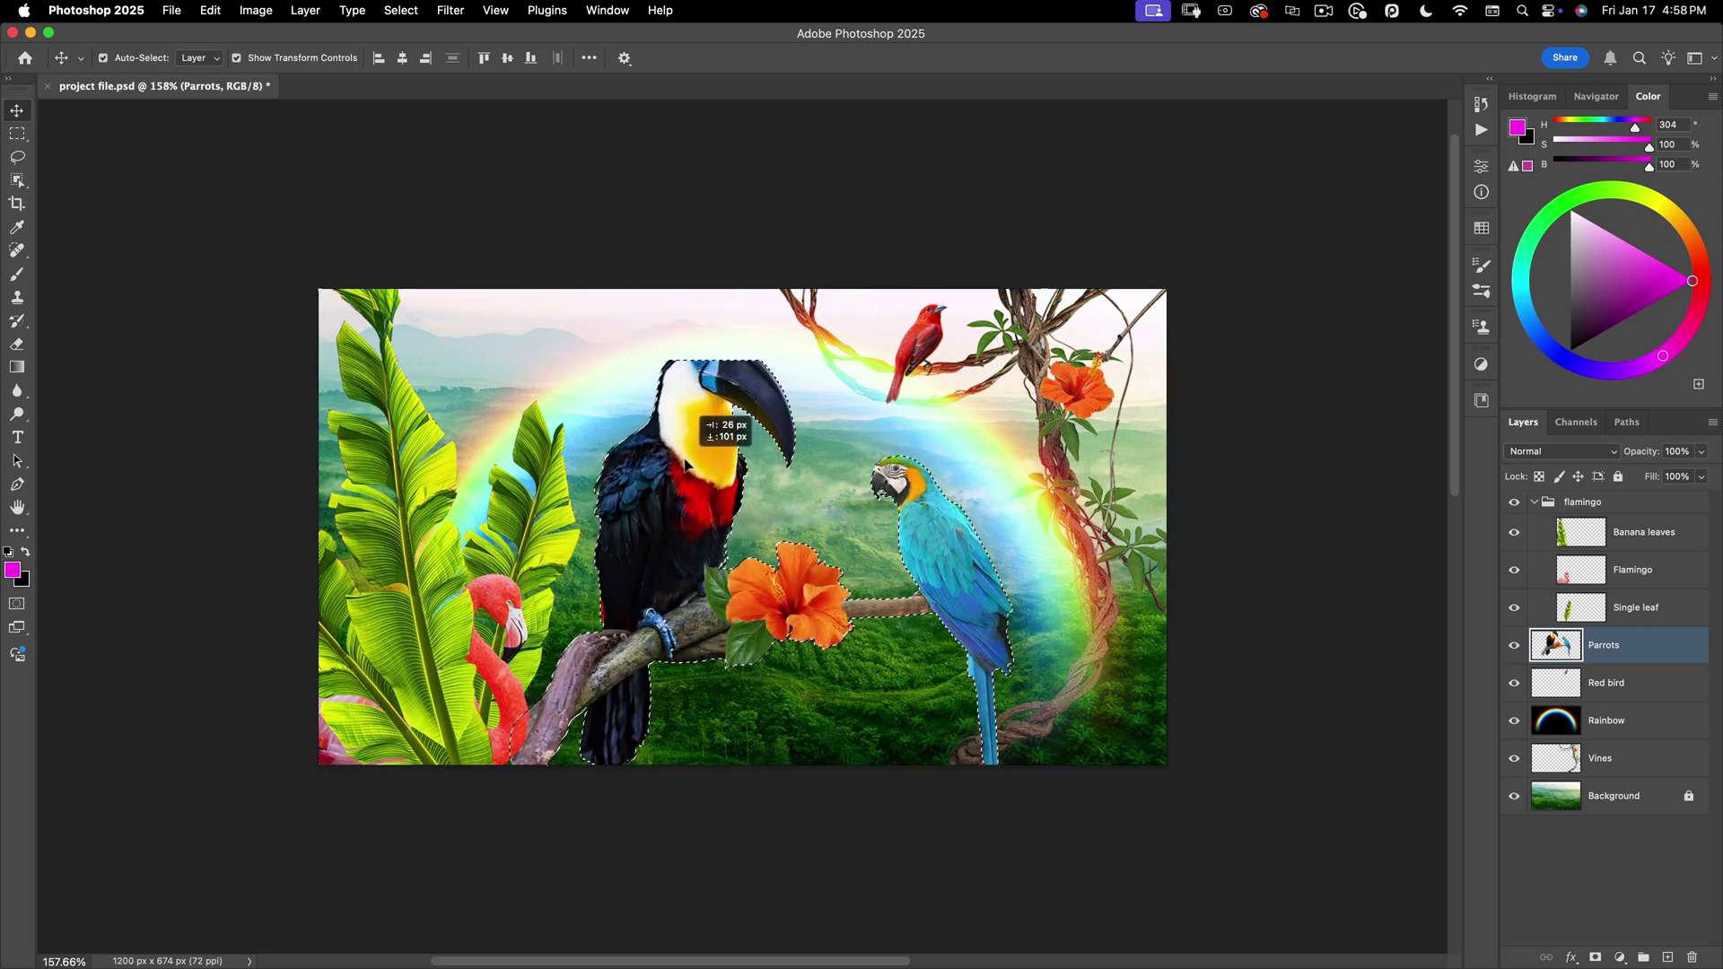
{"action": "key", "text": "super+z"}
{"action": "key", "text": "super+d"}
{"action": "left_click_drag", "start_coordinate": [655, 305], "coordinate": [678, 368]}
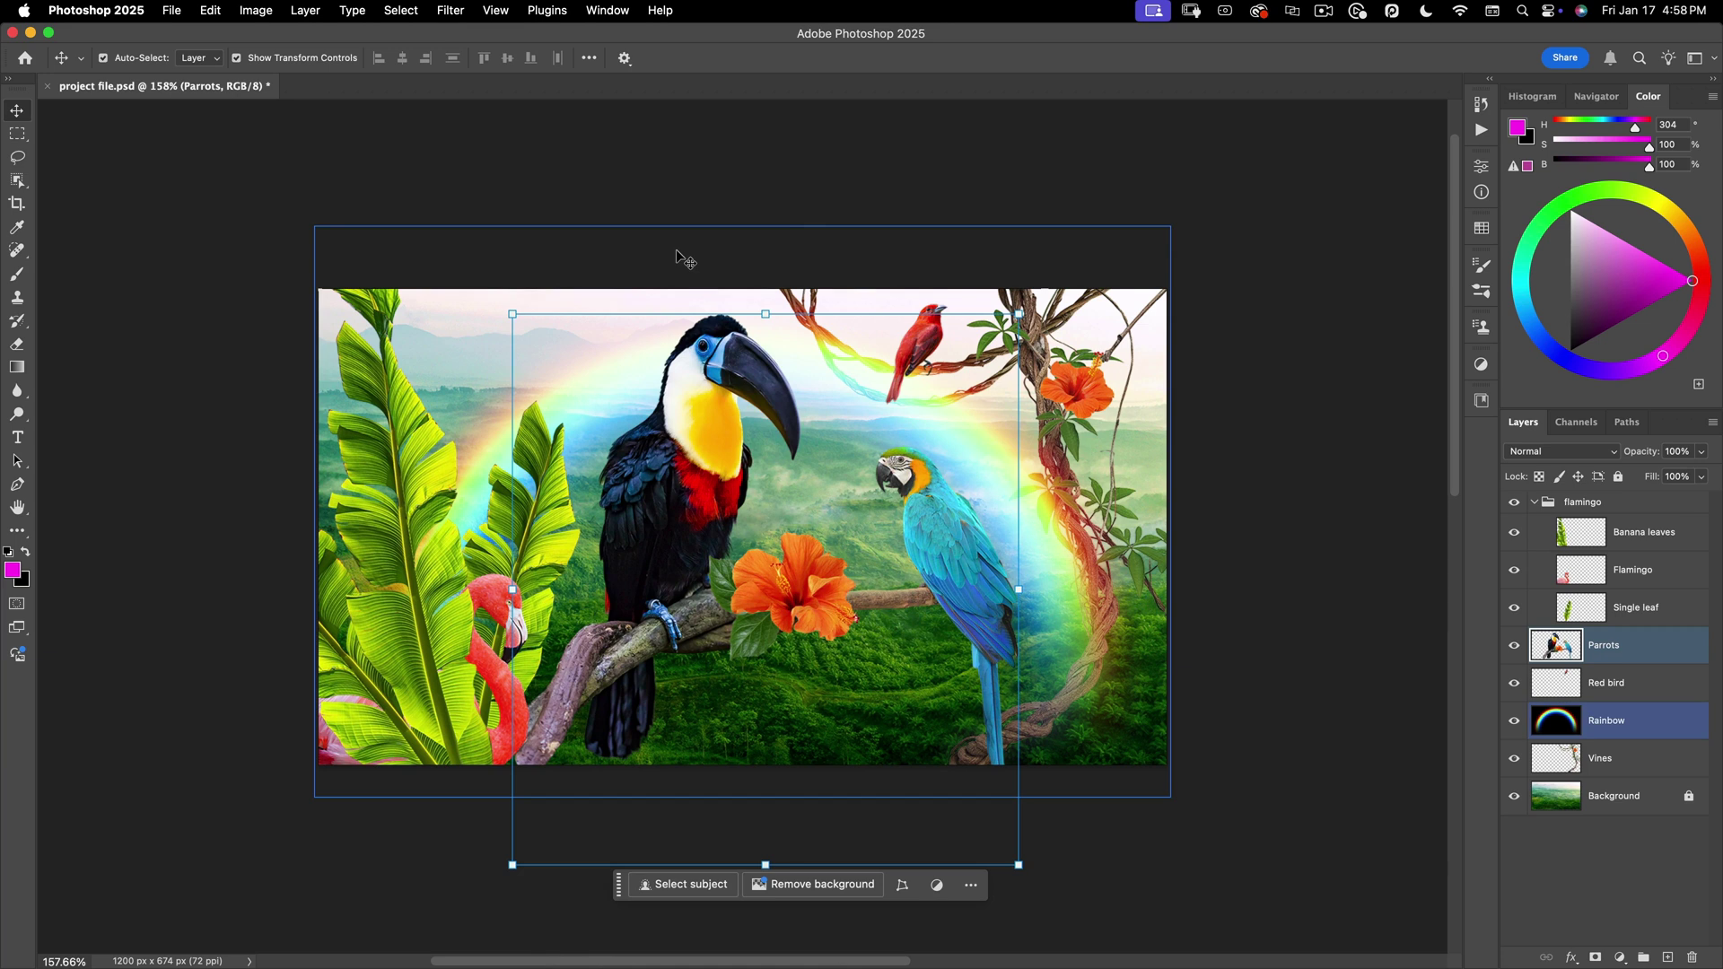
Test auto-selecting Banana leaves and Single leaf from the image, ending with only Parrots selected
{"action": "left_click", "coordinate": [384, 464]}
{"action": "key", "text": "super+z"}
{"action": "left_click", "coordinate": [420, 619], "text": "shift"}
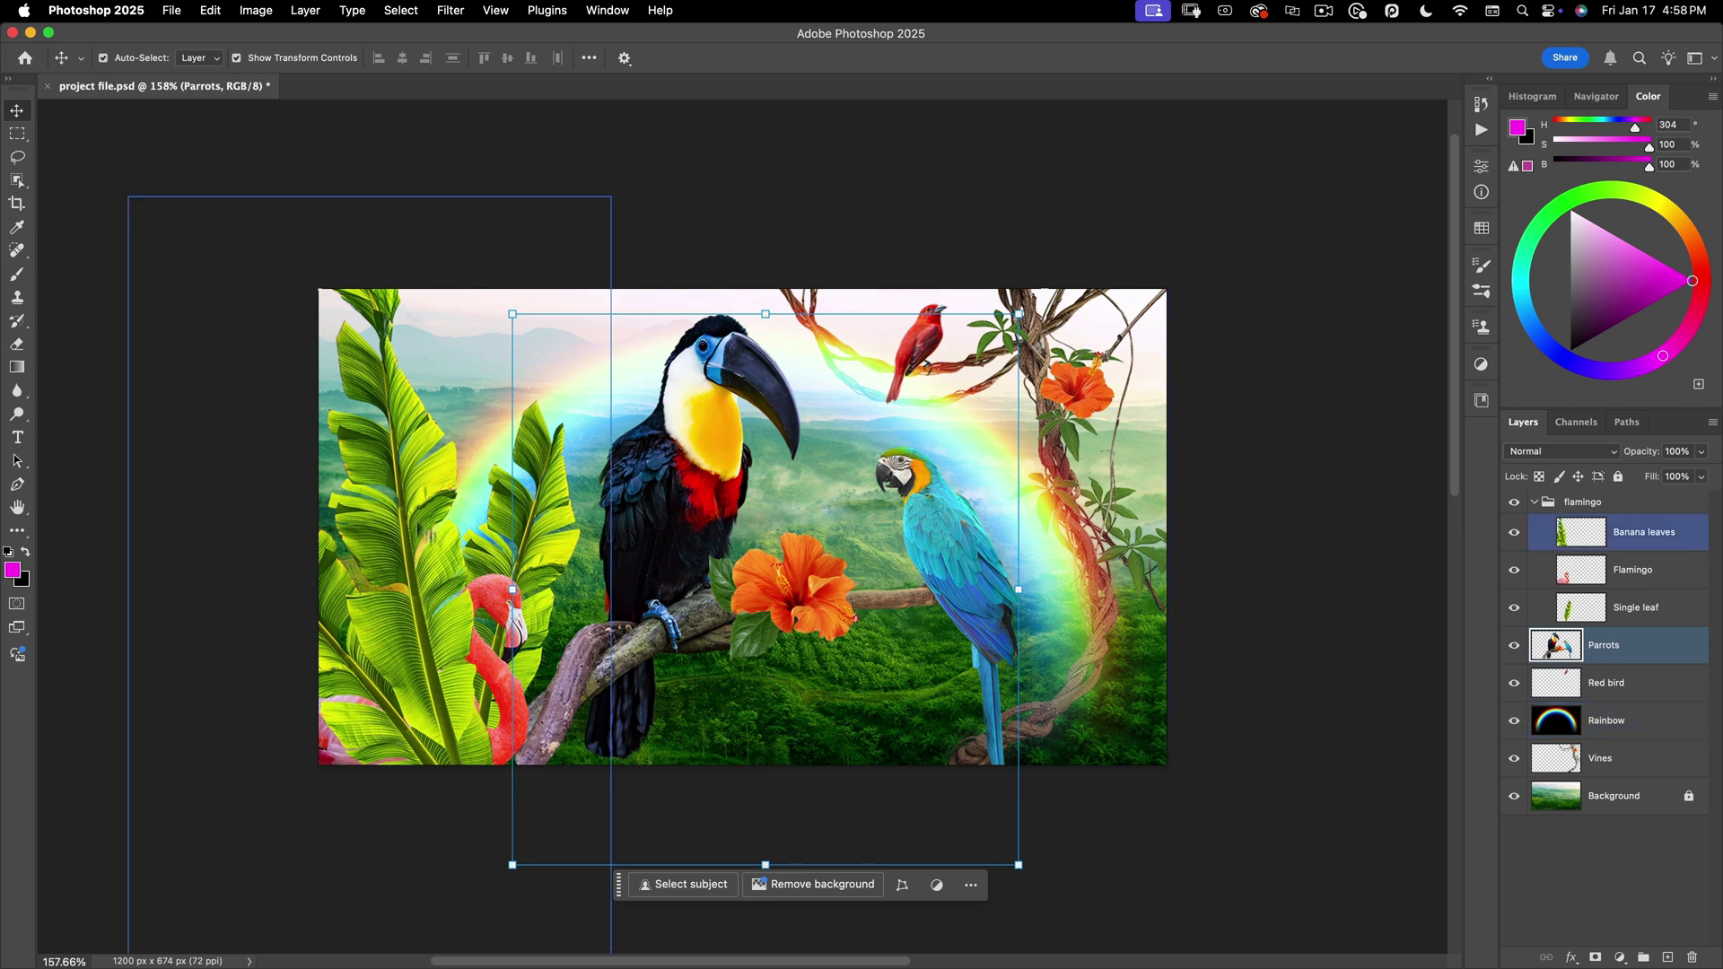
{"action": "left_click", "coordinate": [542, 635], "text": "shift"}
{"action": "key", "text": "super+z"}
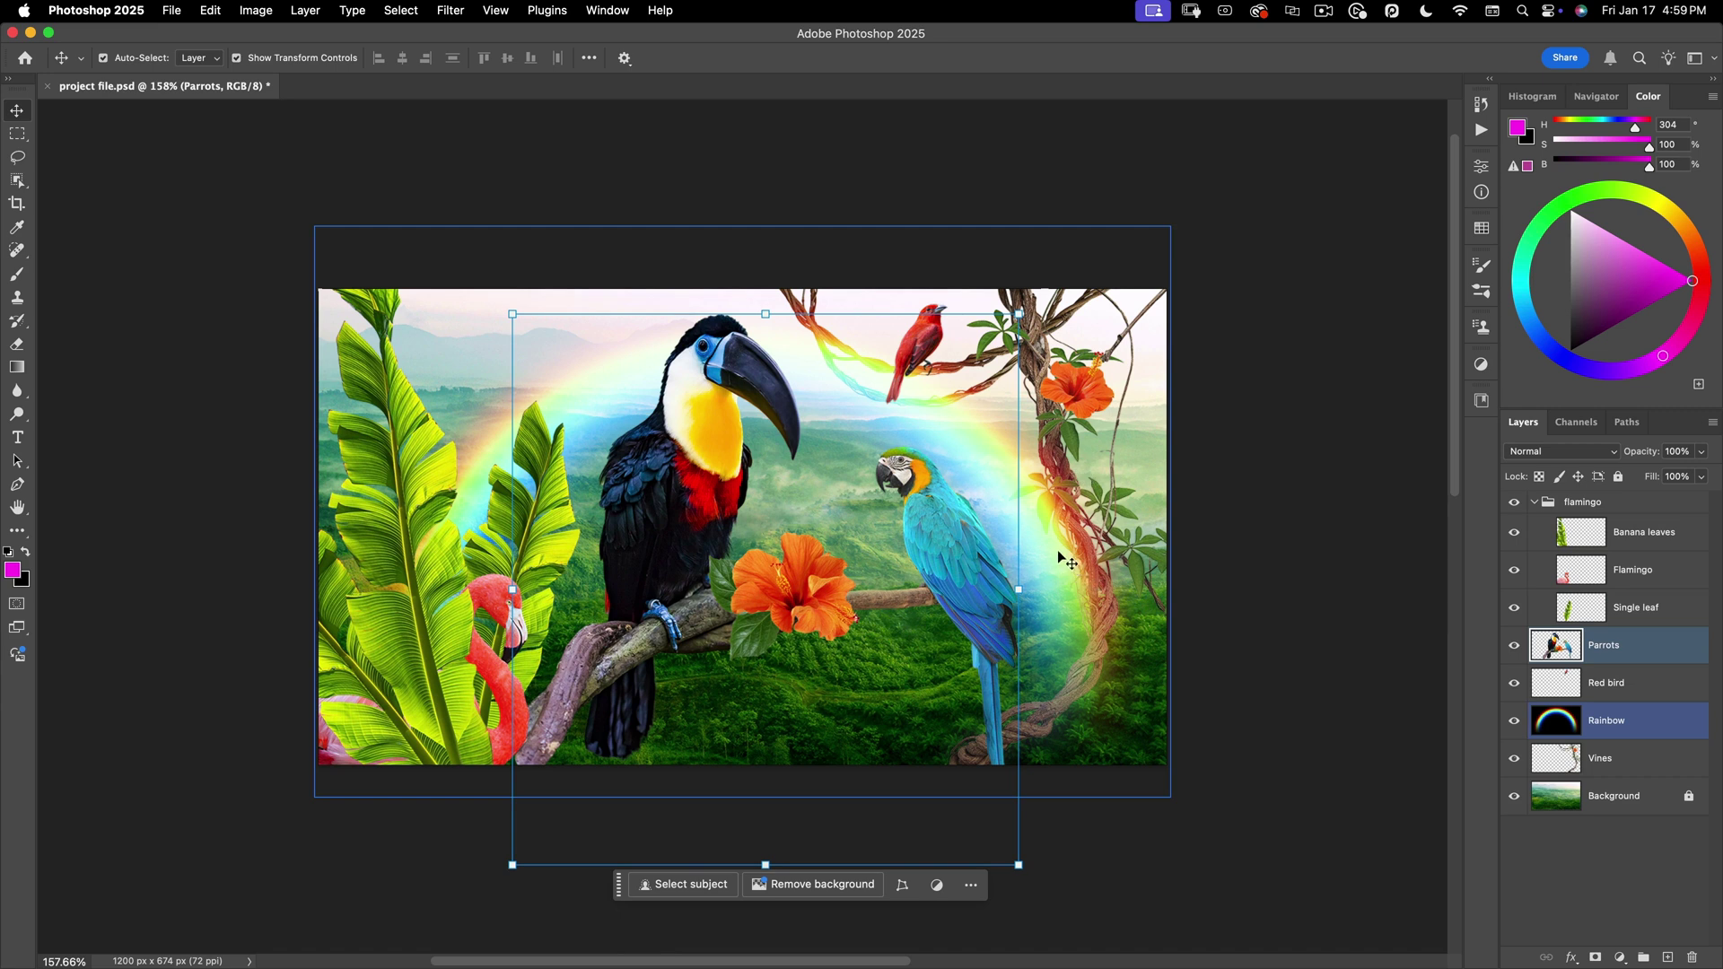
{"action": "left_click", "coordinate": [566, 379], "text": "shift"}
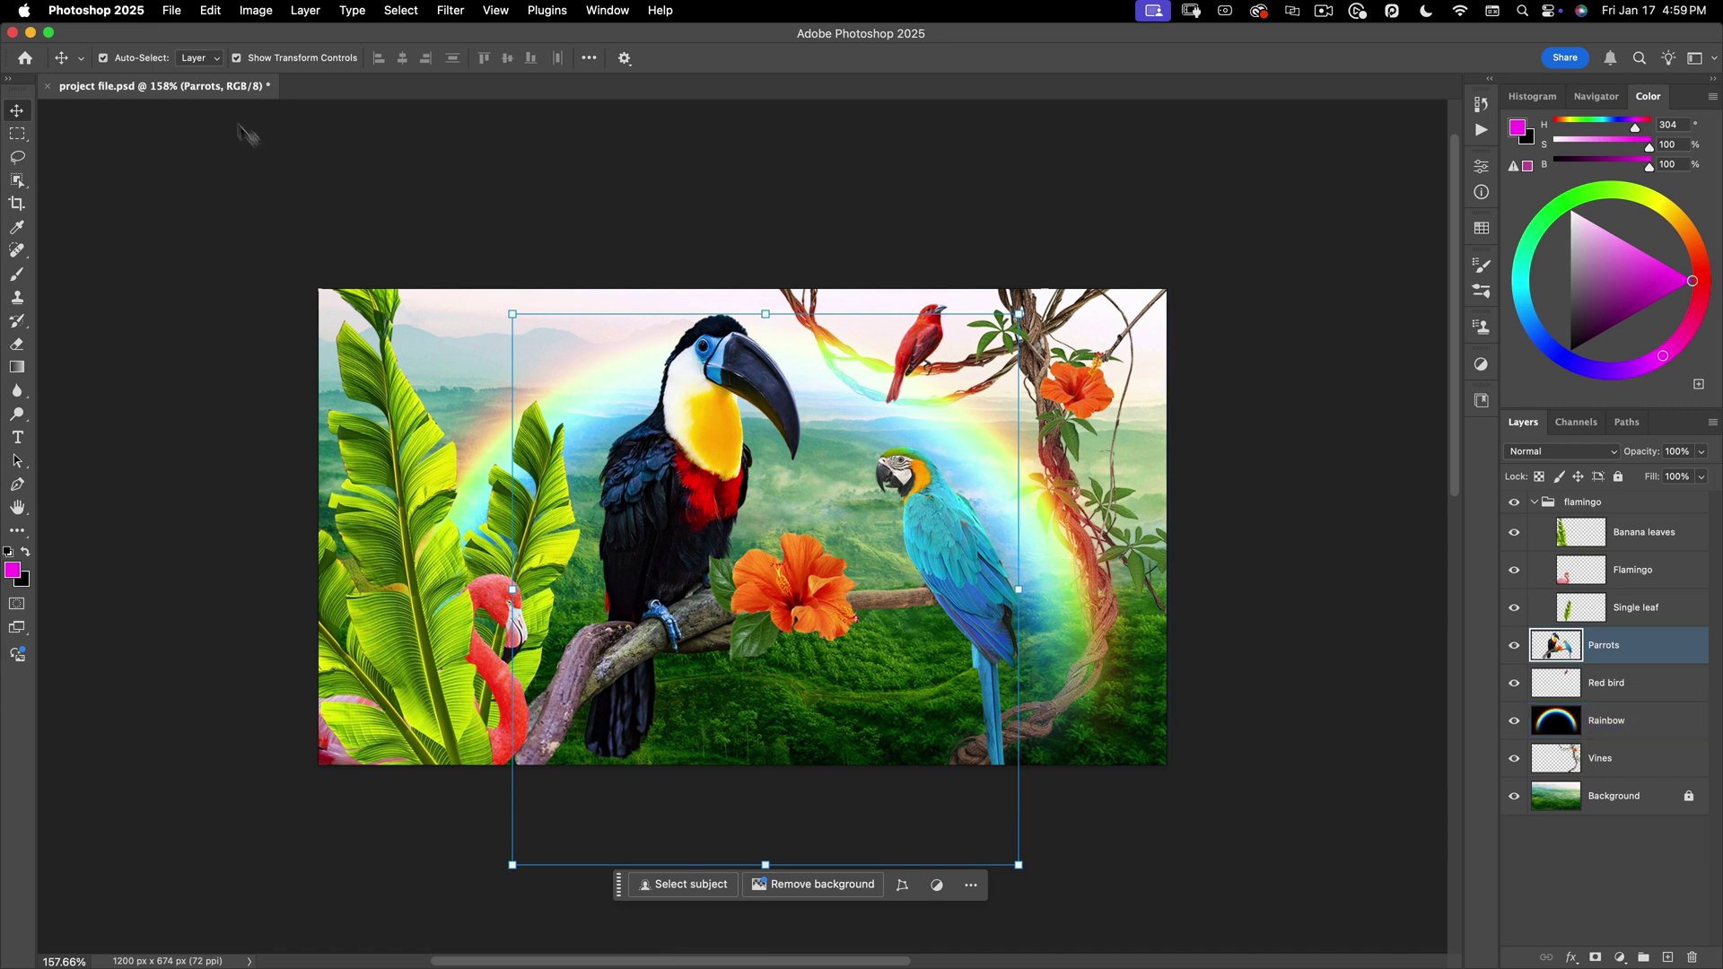
Turn off Show Transform Controls and toggle the gear menu's hover outline and group expansion options
{"action": "left_click", "coordinate": [237, 58]}
{"action": "key", "text": "super+z"}
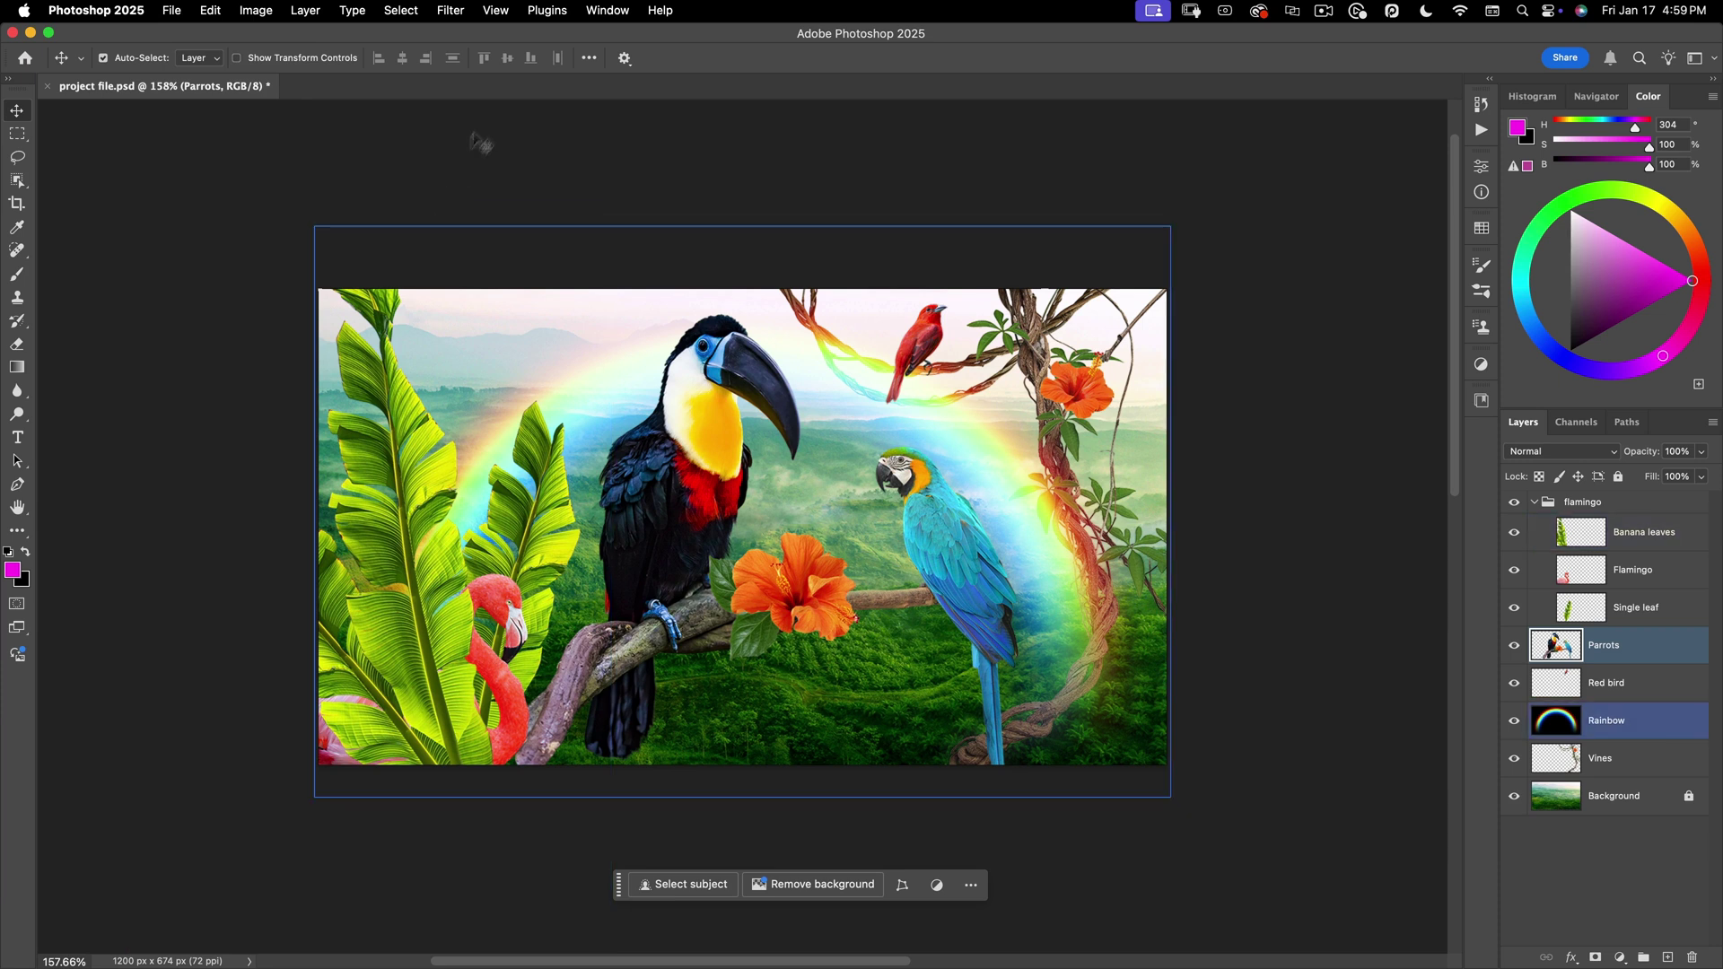
{"action": "left_click", "coordinate": [624, 57]}
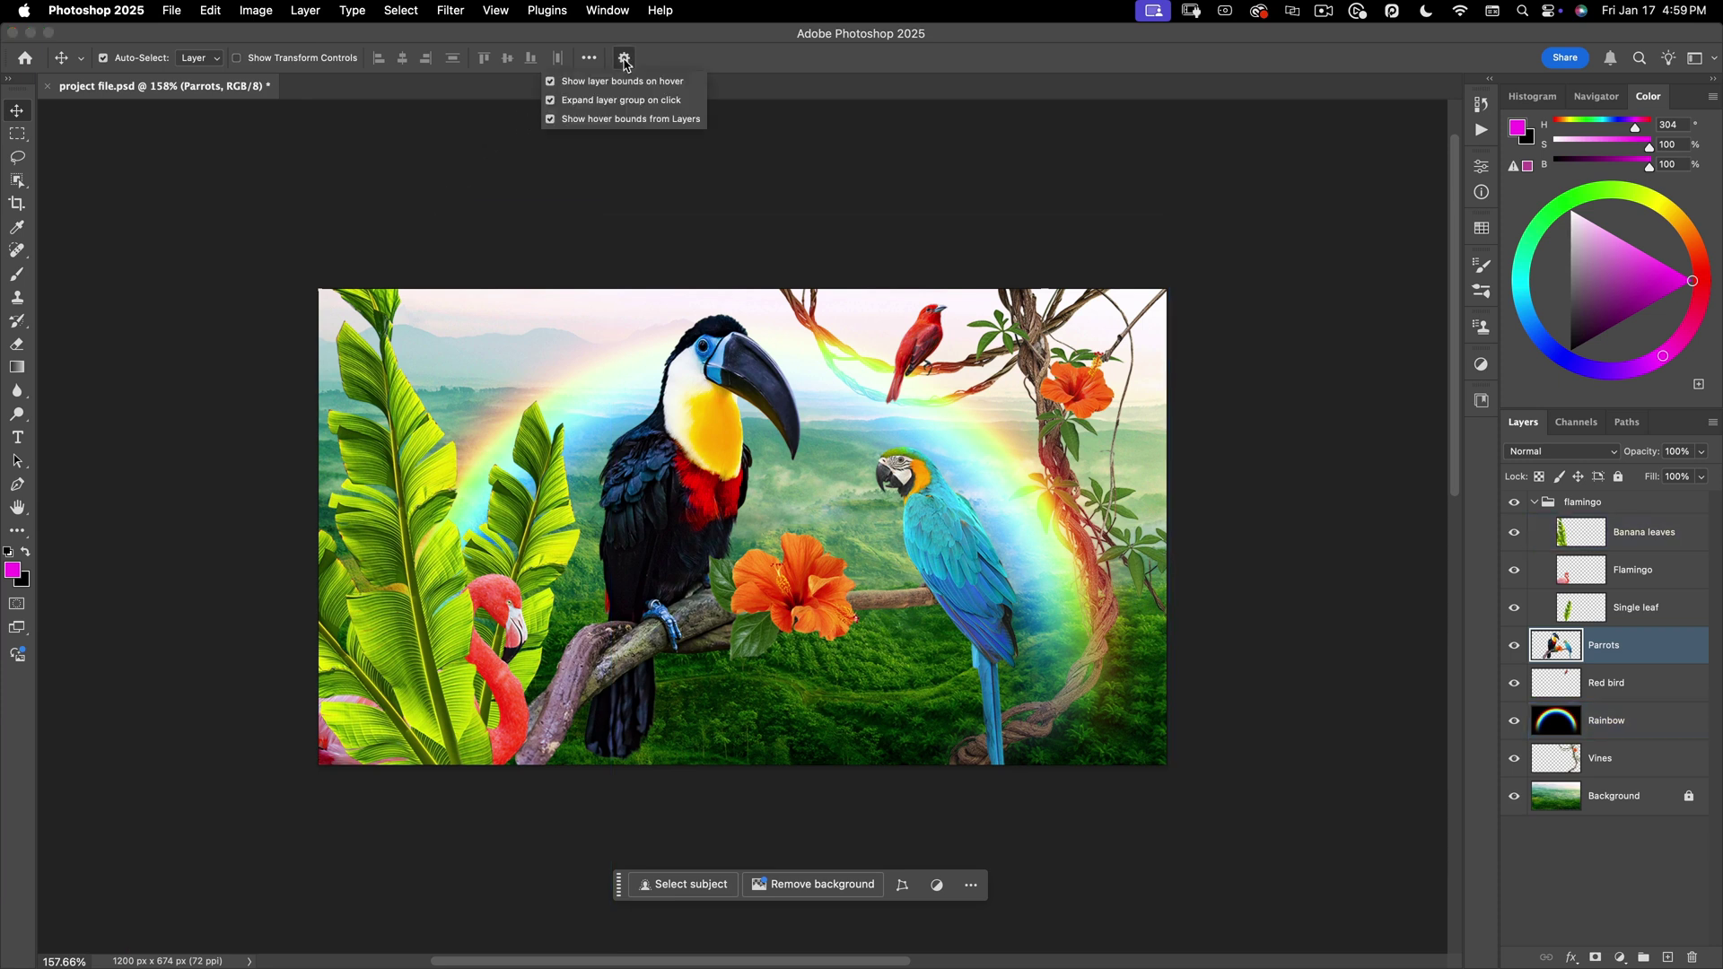
{"action": "left_click", "coordinate": [600, 100]}
{"action": "left_click", "coordinate": [592, 120]}
{"action": "left_click", "coordinate": [624, 57]}
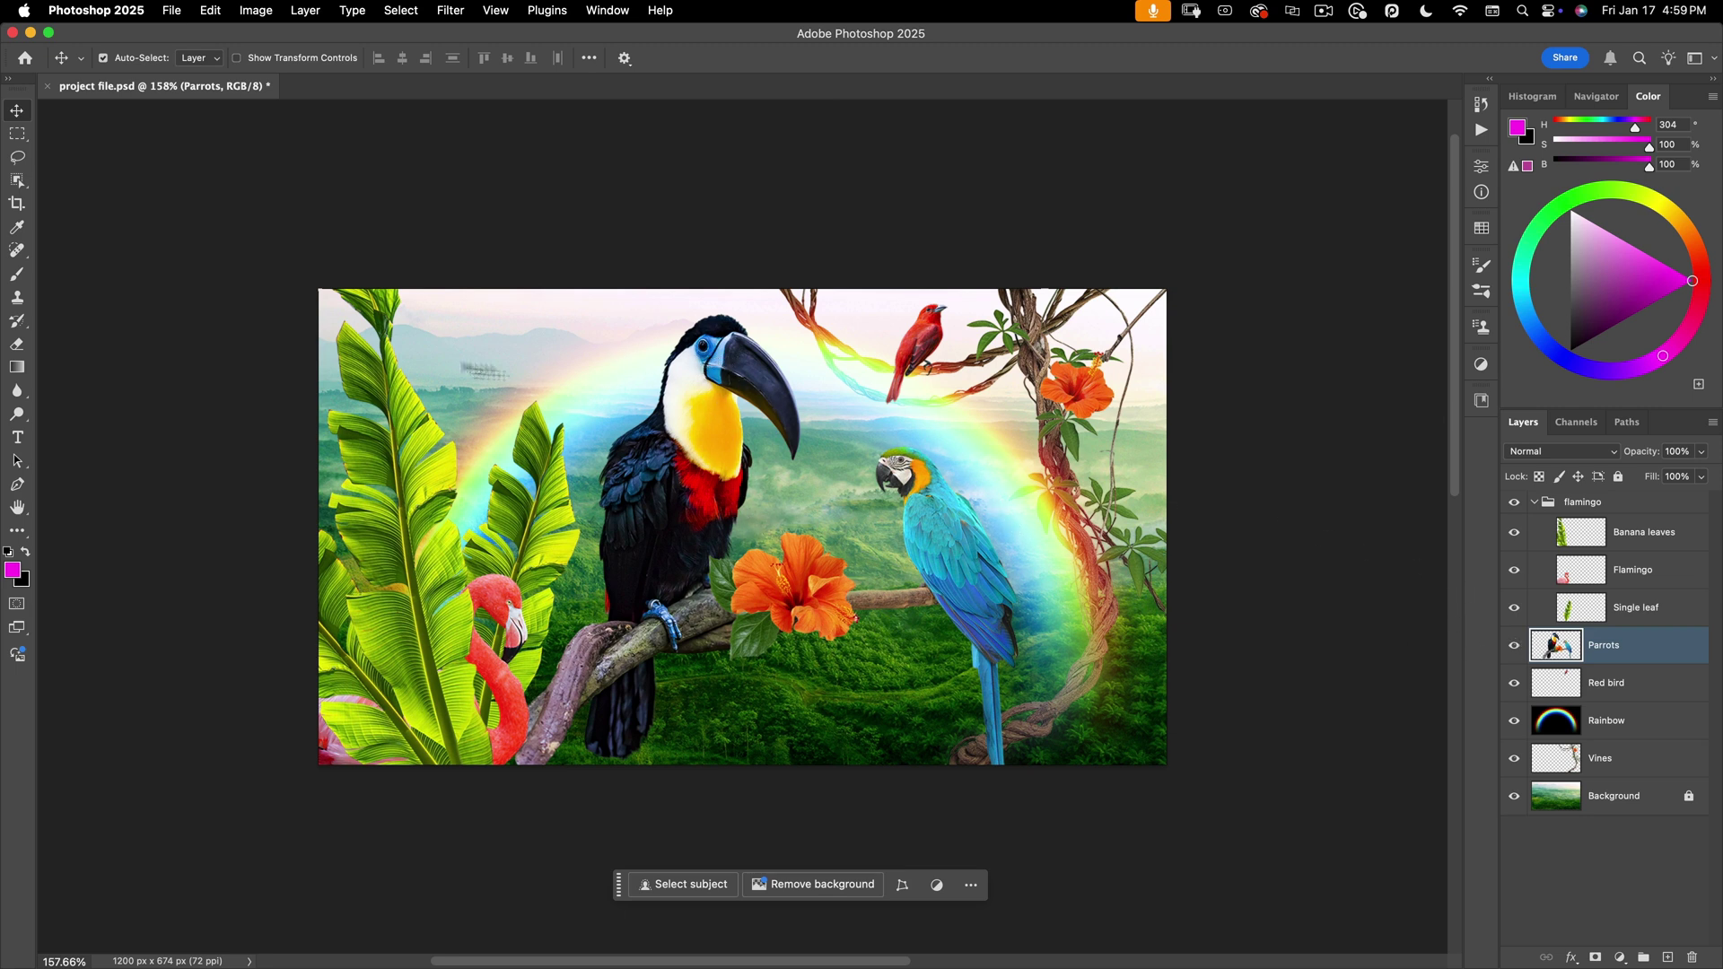
{"action": "left_click", "coordinate": [263, 59]}
{"action": "left_click_drag", "start_coordinate": [1019, 314], "coordinate": [909, 329]}
{"action": "left_click_drag", "start_coordinate": [853, 492], "coordinate": [880, 436]}
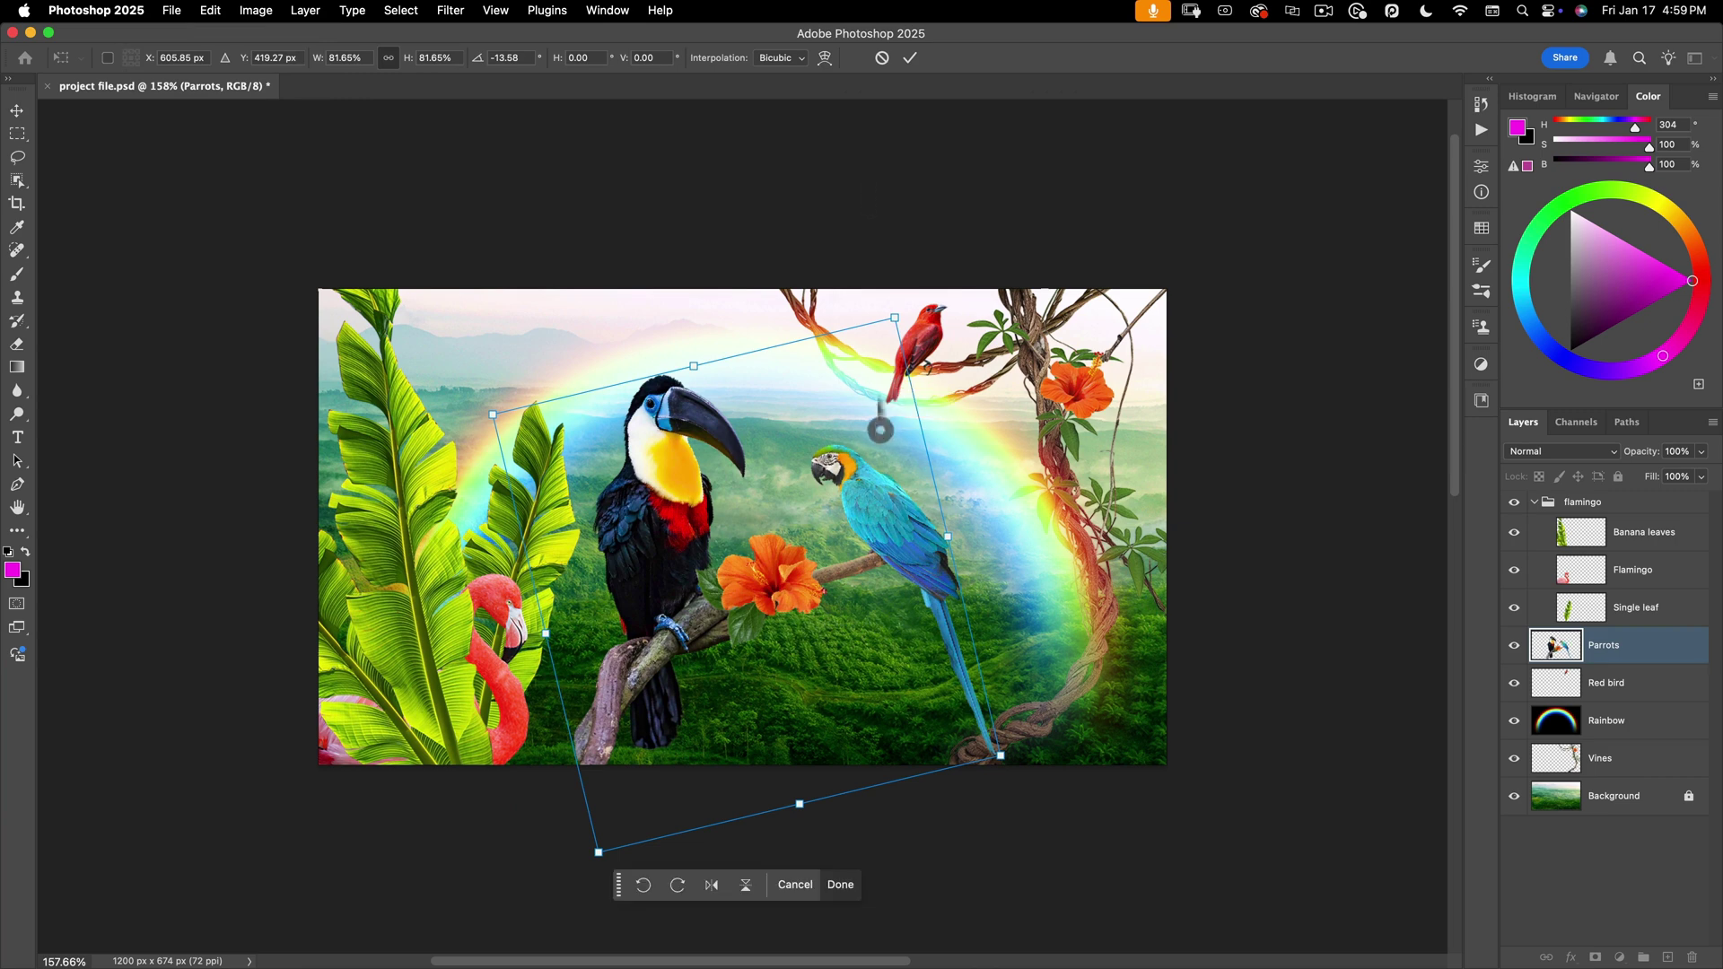
{"action": "left_click", "coordinate": [910, 58]}
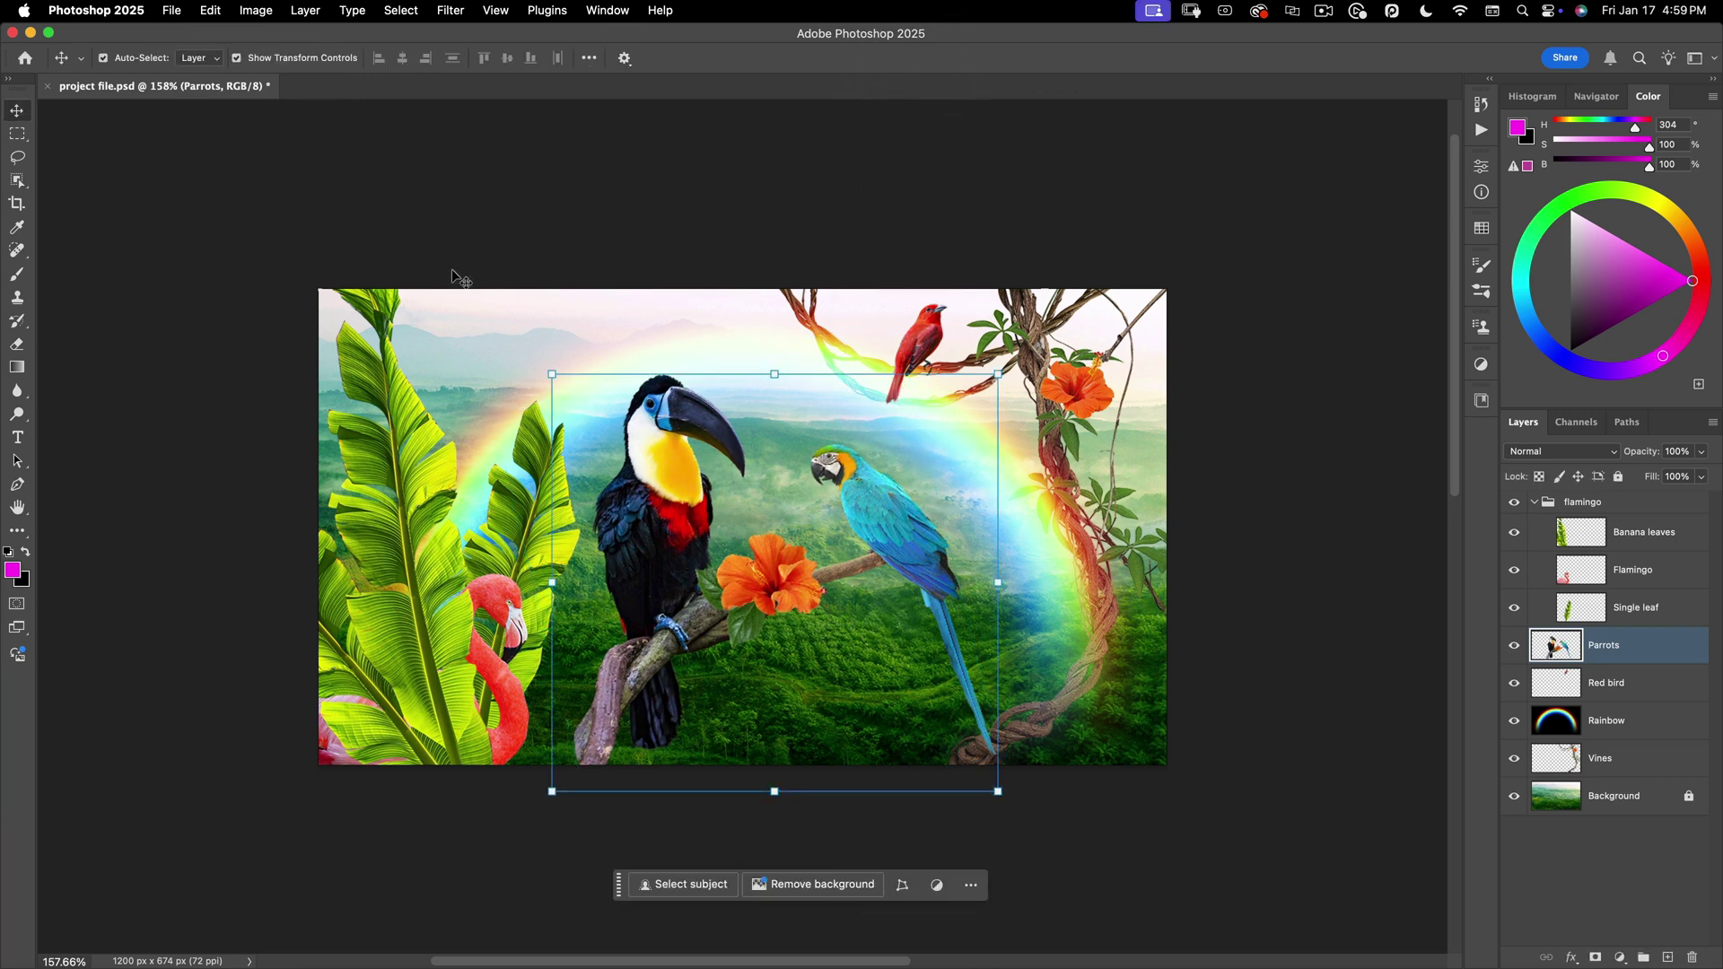
{"action": "key", "text": "super+z"}
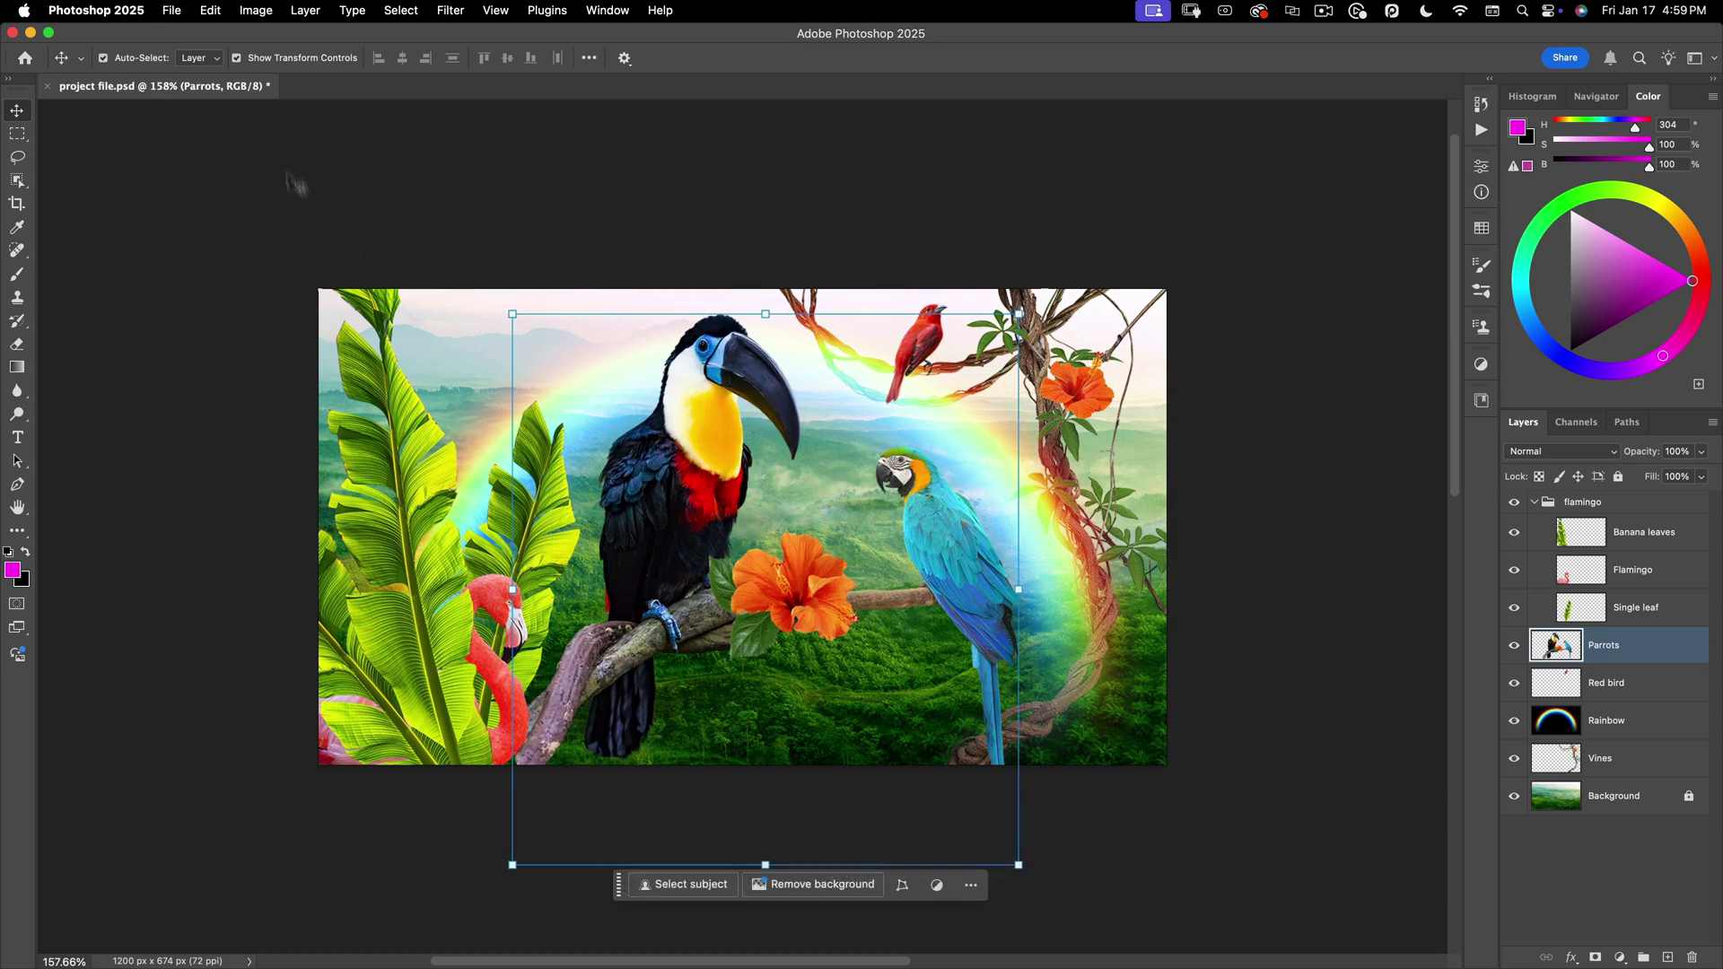
{"action": "left_click", "coordinate": [259, 60]}
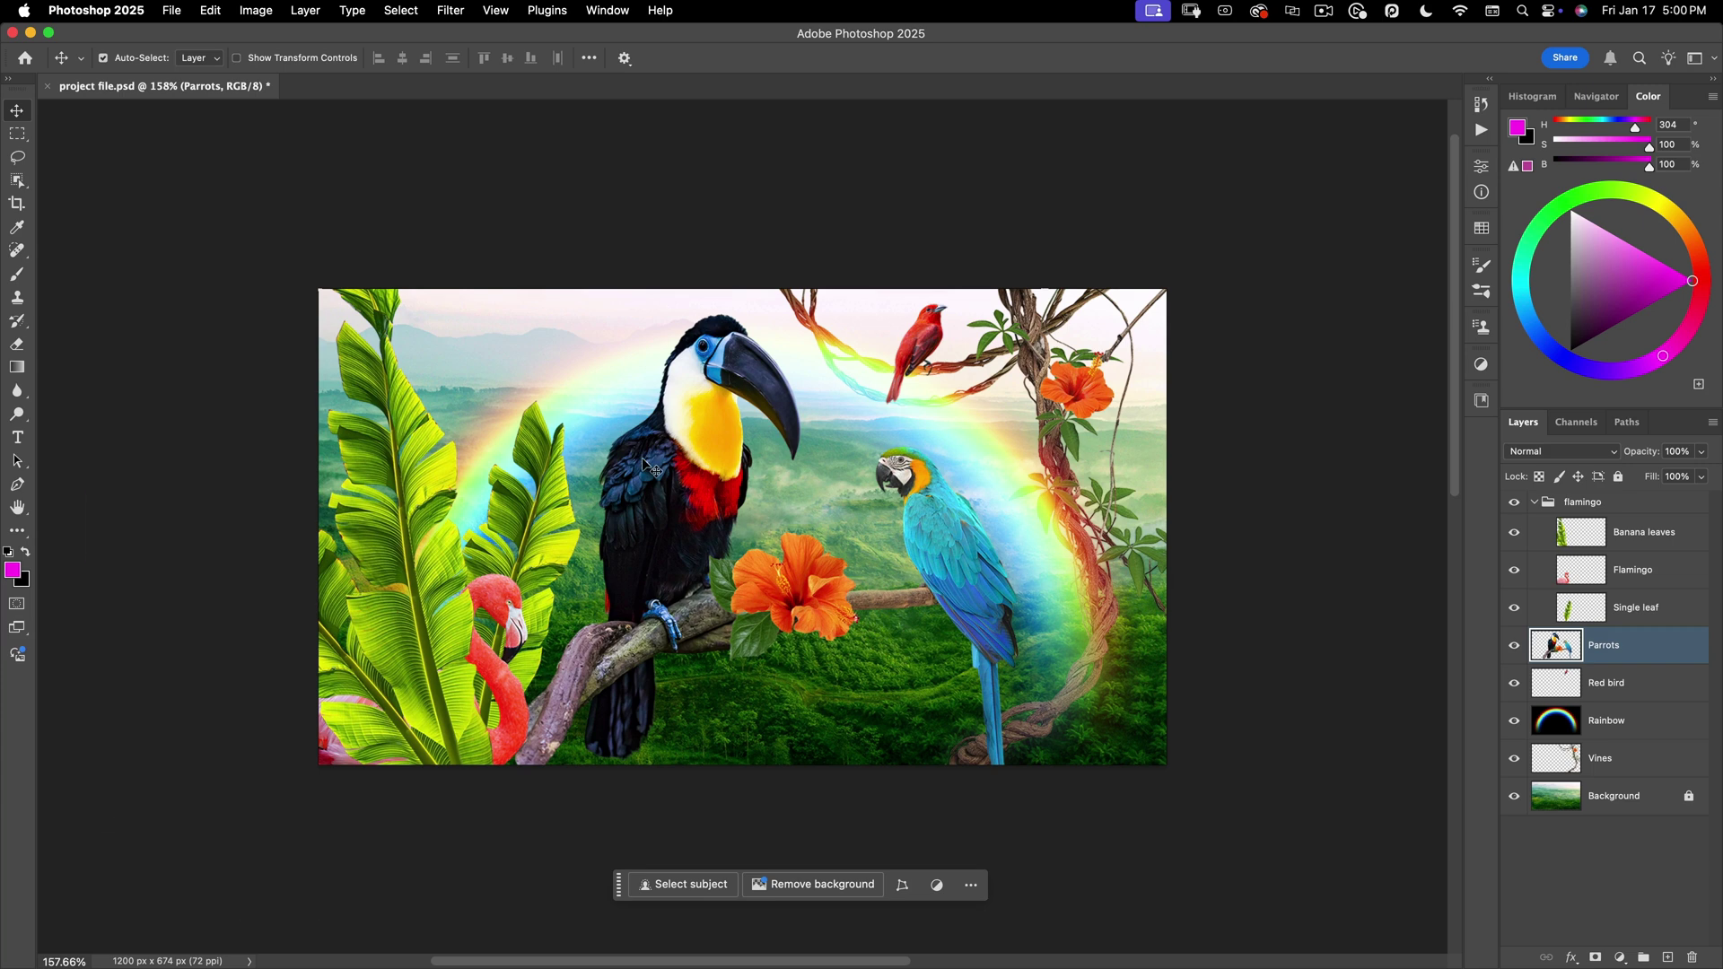
{"action": "key", "text": "super+t"}
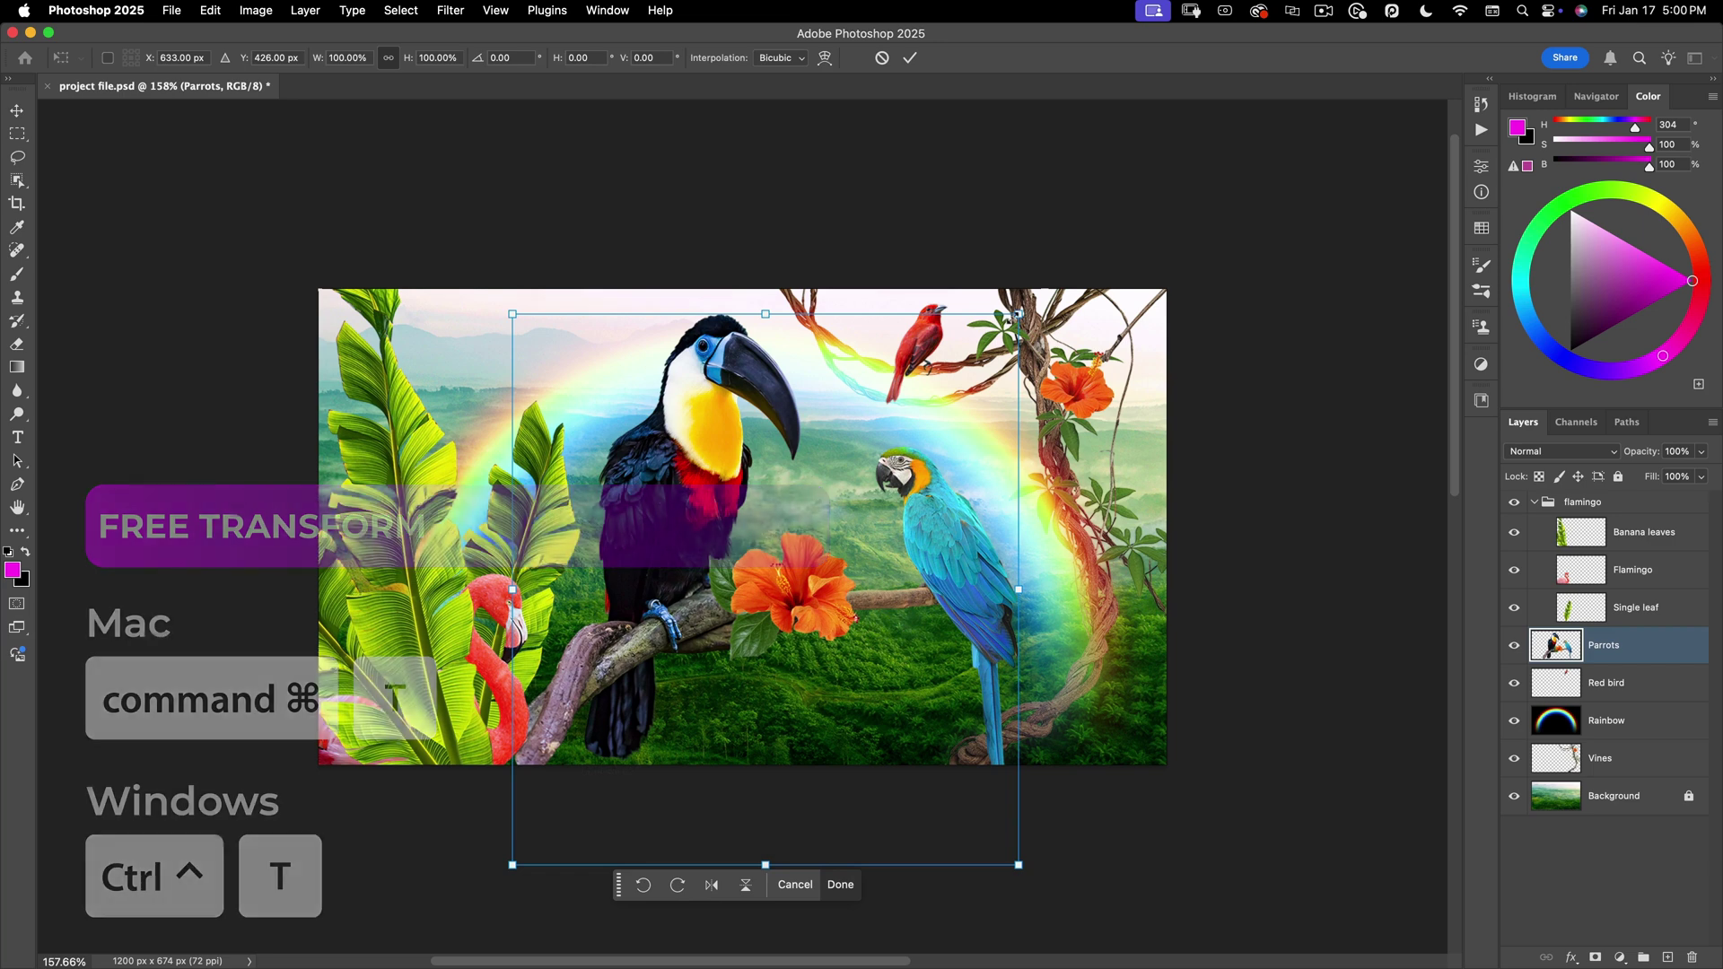
{"action": "left_click_drag", "start_coordinate": [1039, 303], "coordinate": [1000, 451]}
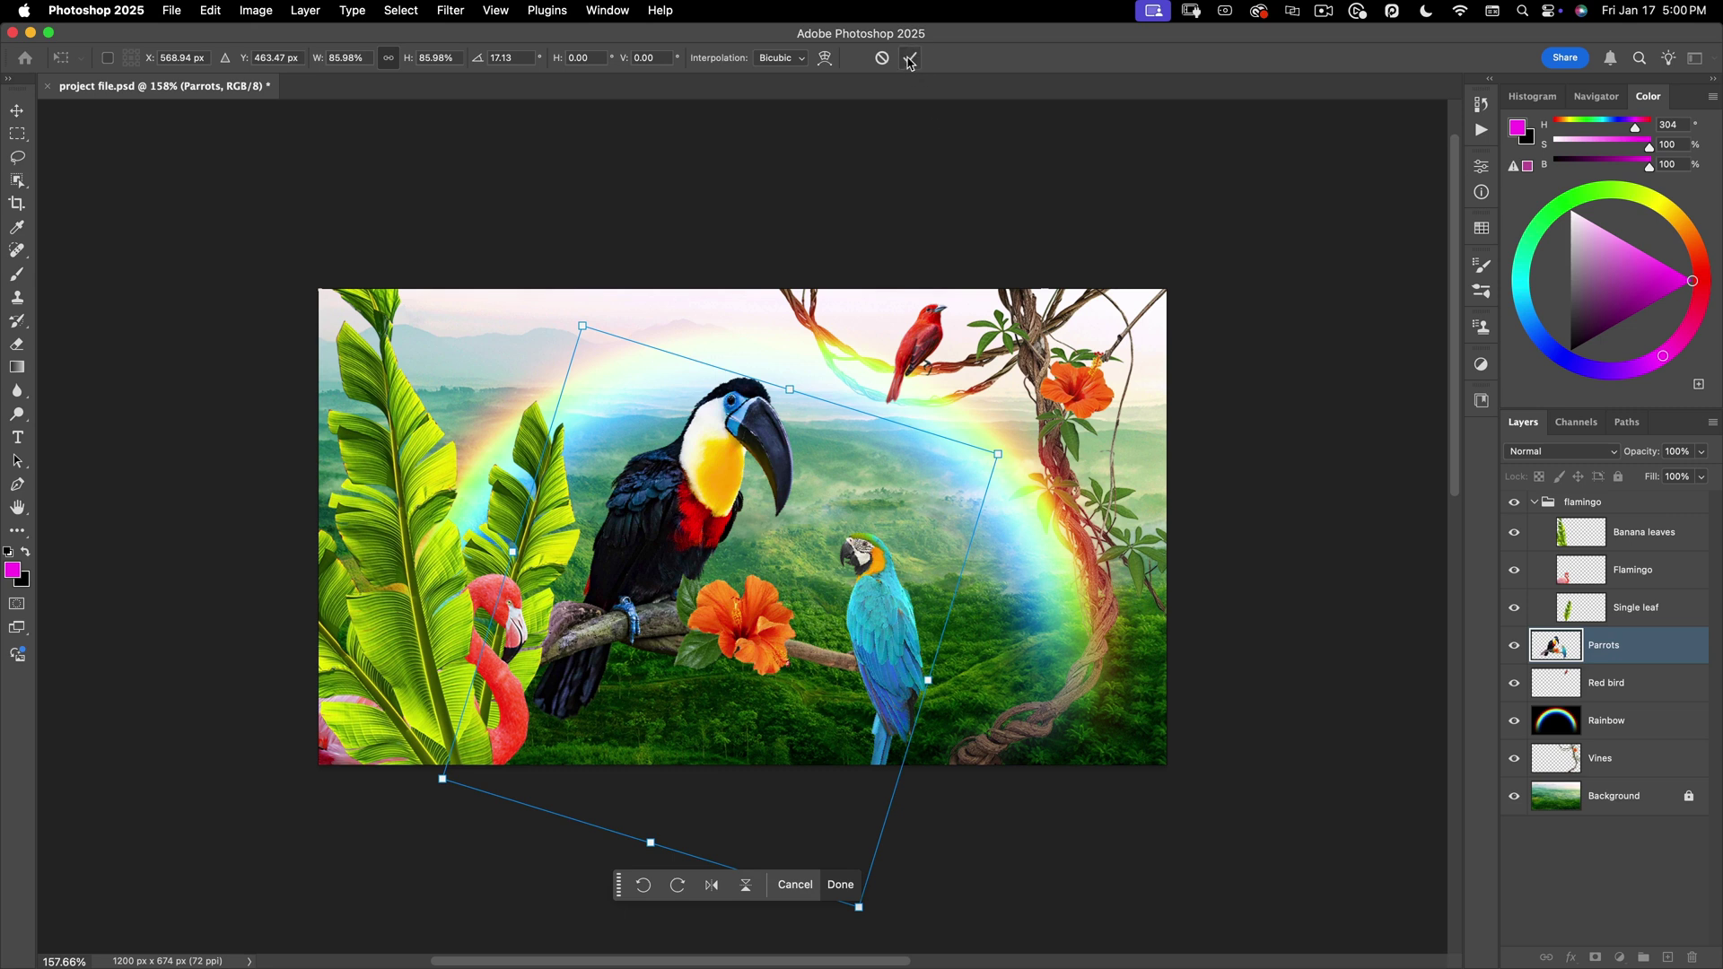
{"action": "key", "text": "Escape"}
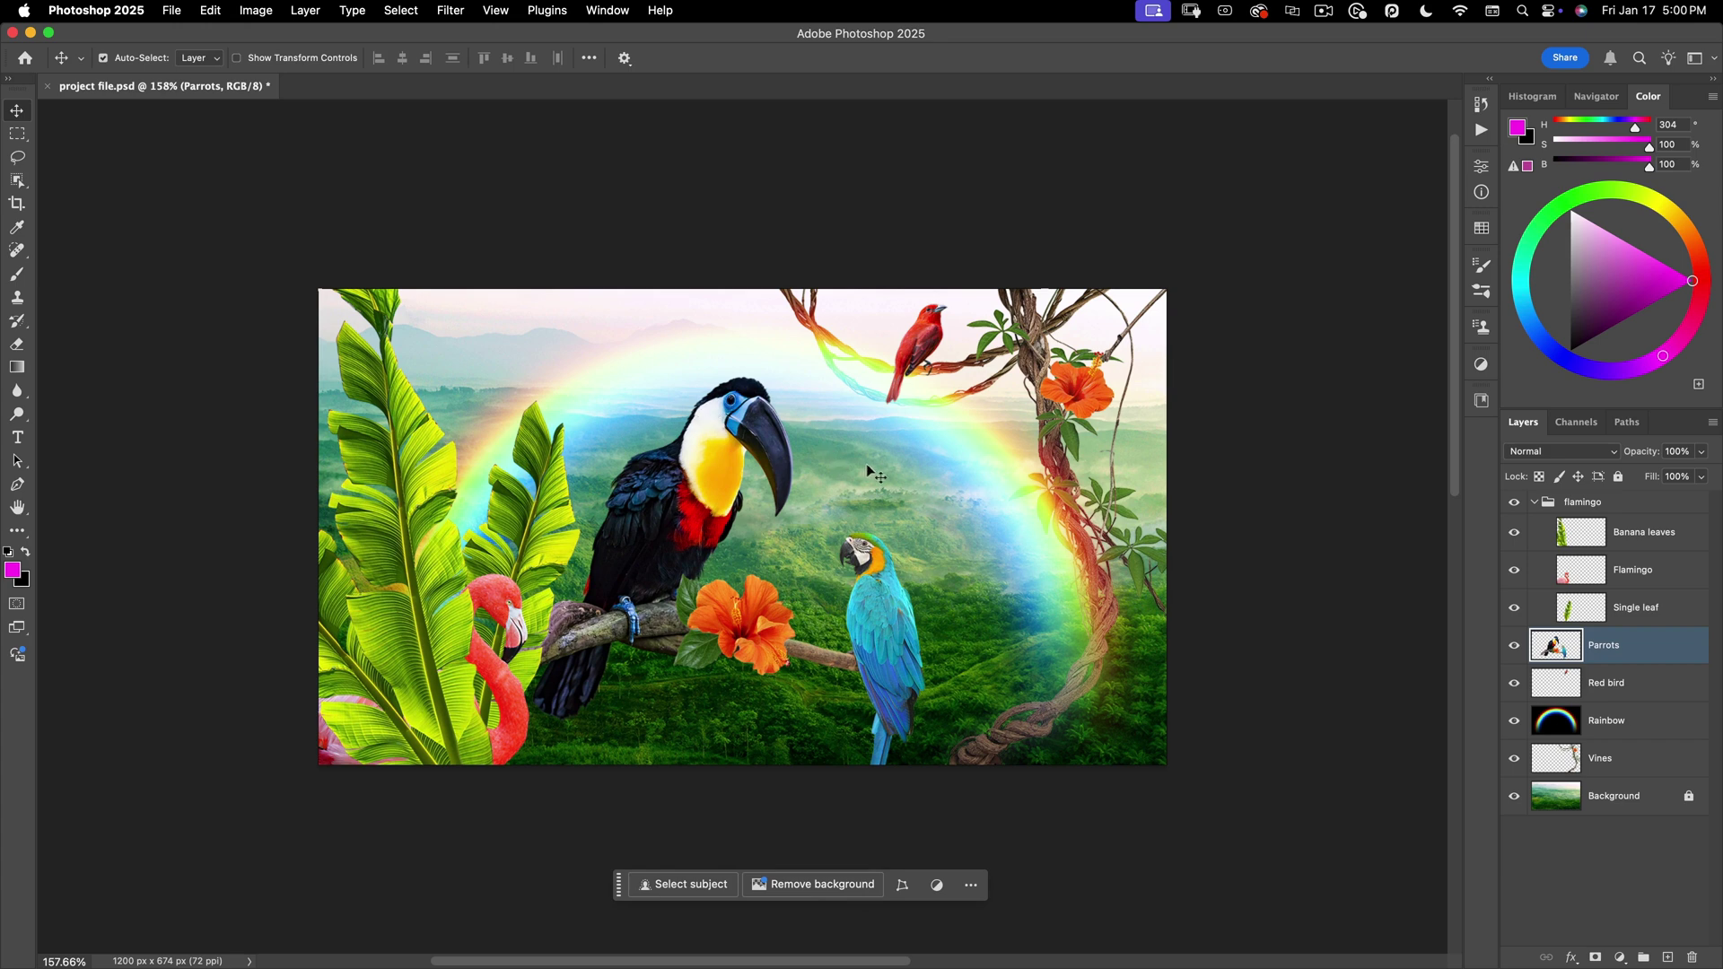
{"action": "key", "text": "super+z"}
{"action": "key", "text": "super+t"}
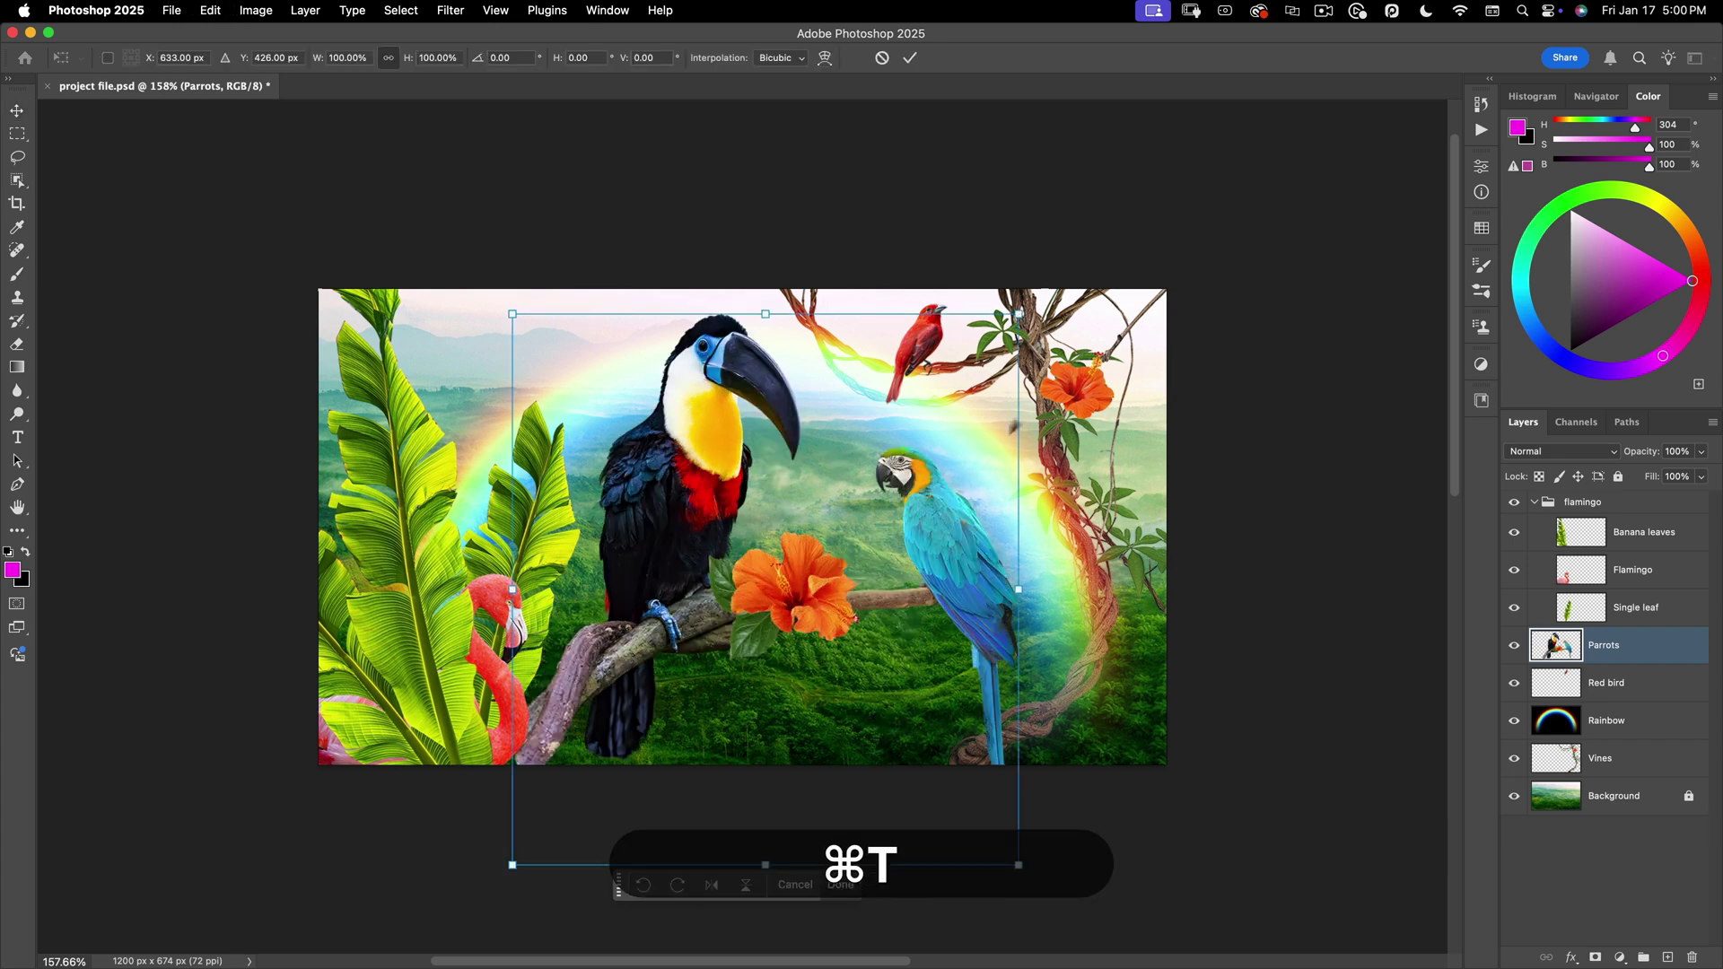
{"action": "left_click_drag", "start_coordinate": [1059, 340], "coordinate": [987, 483]}
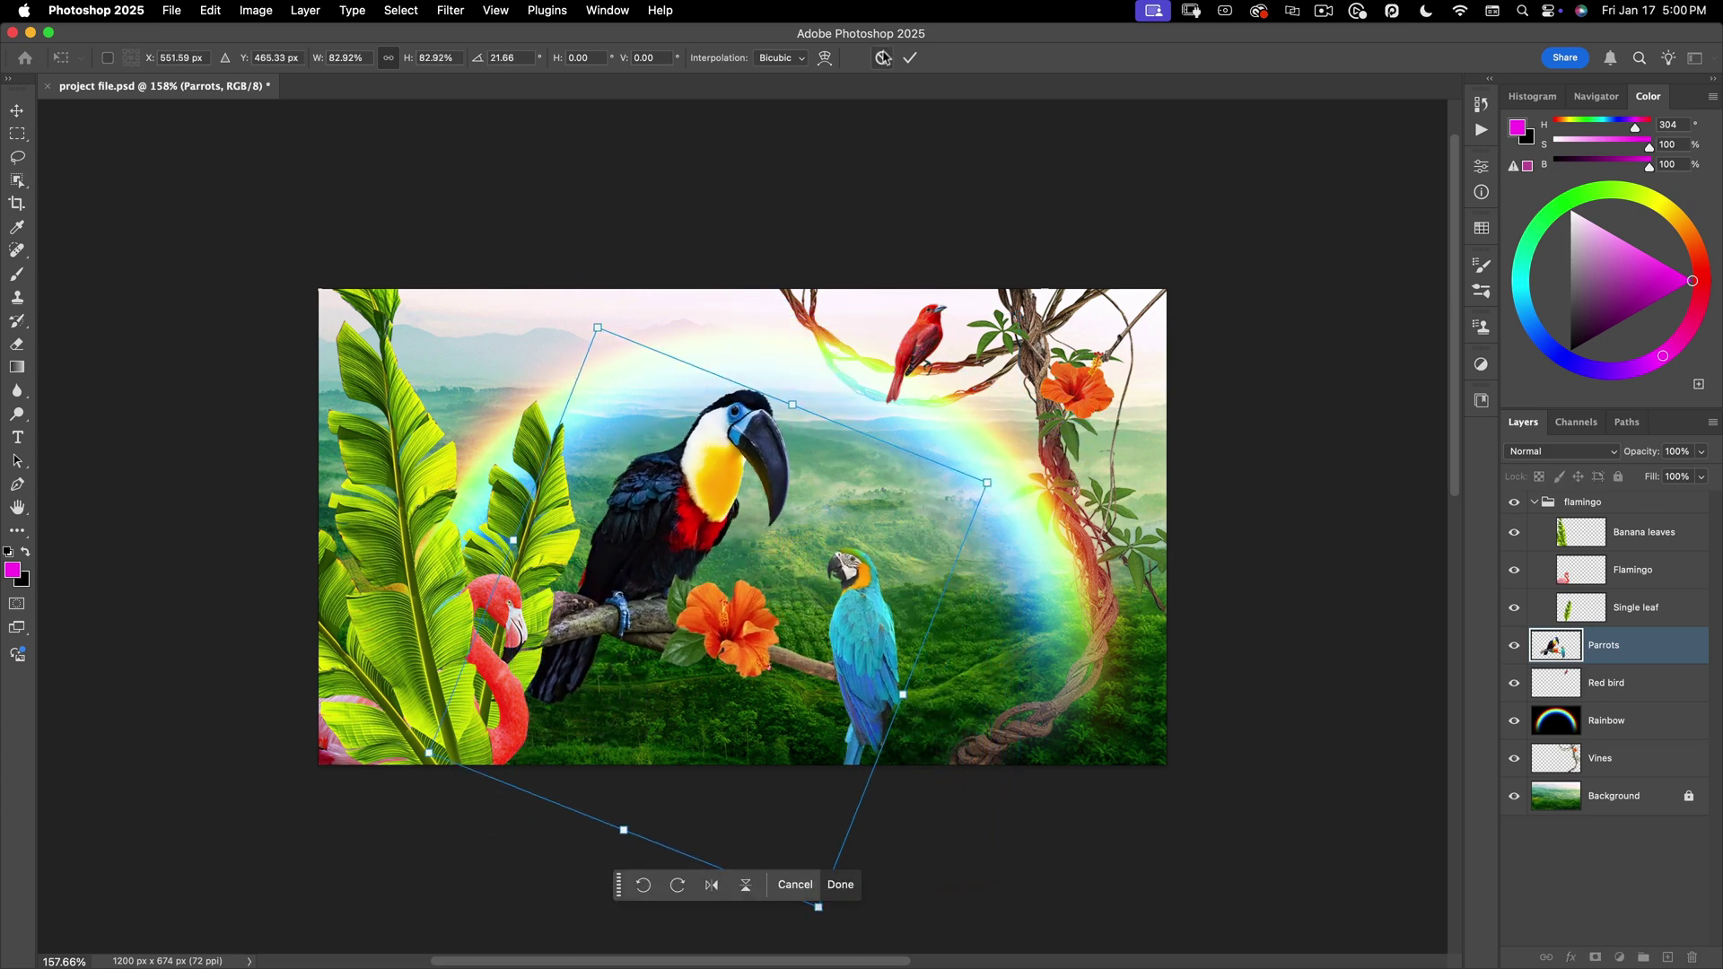
{"action": "key", "text": "Escape"}
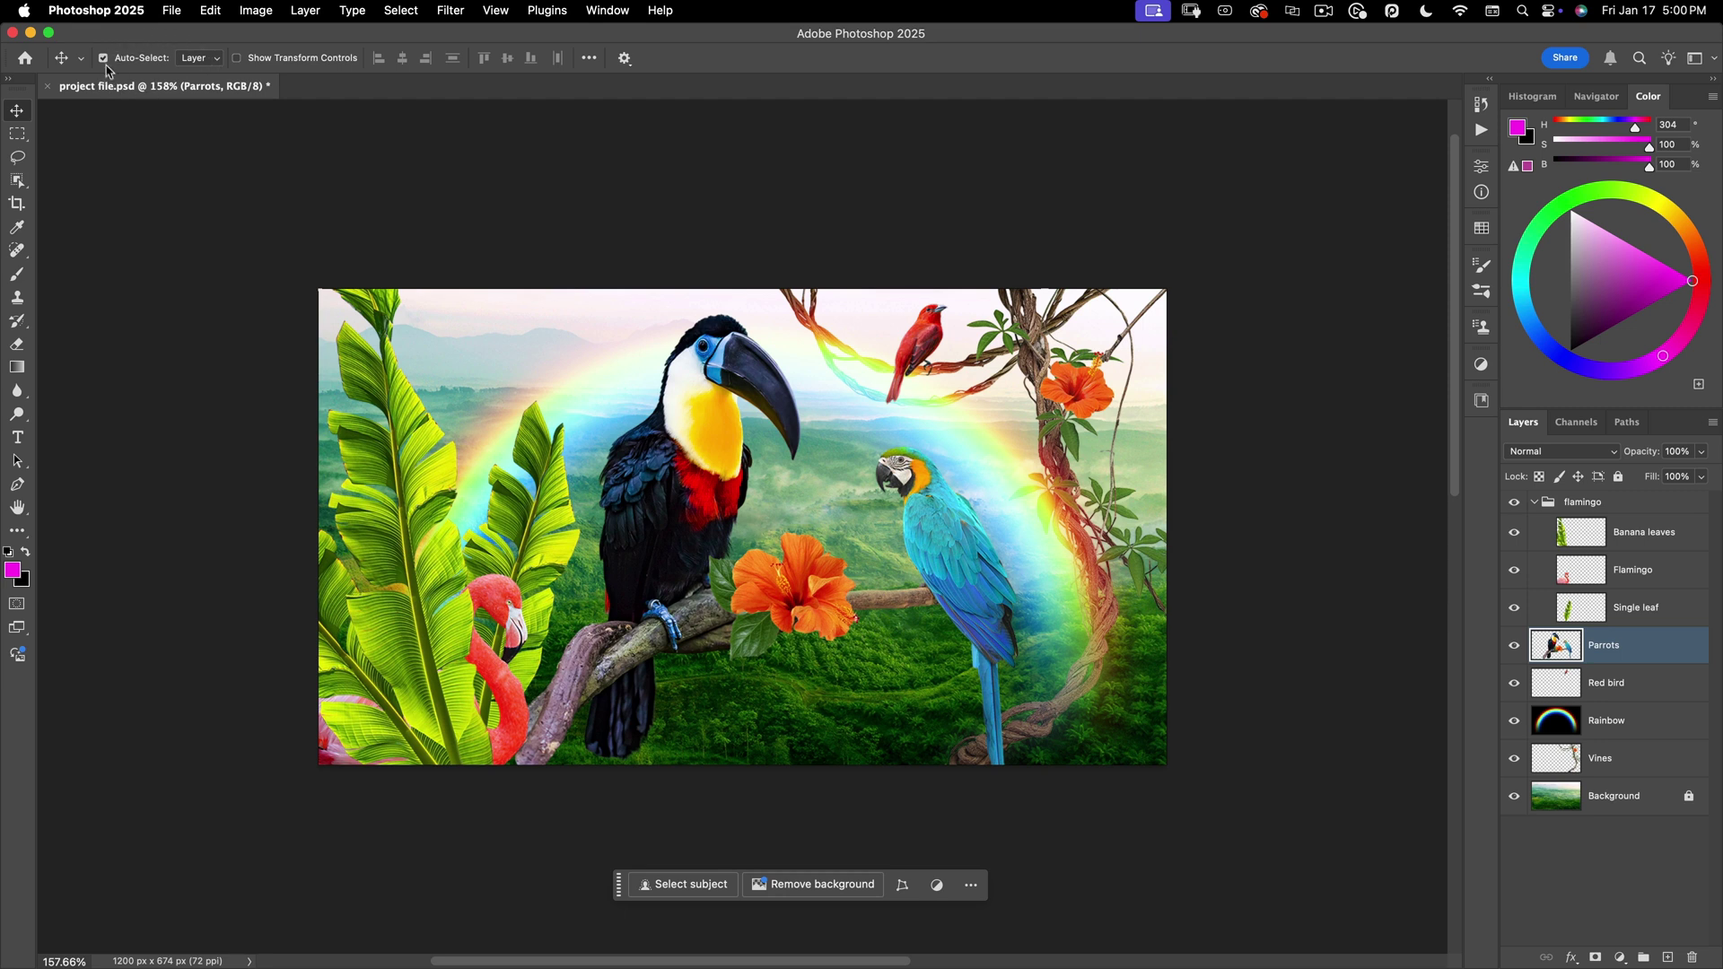
Set Auto-Select to Group and pick the flamingo group from the image
{"action": "left_click", "coordinate": [204, 66]}
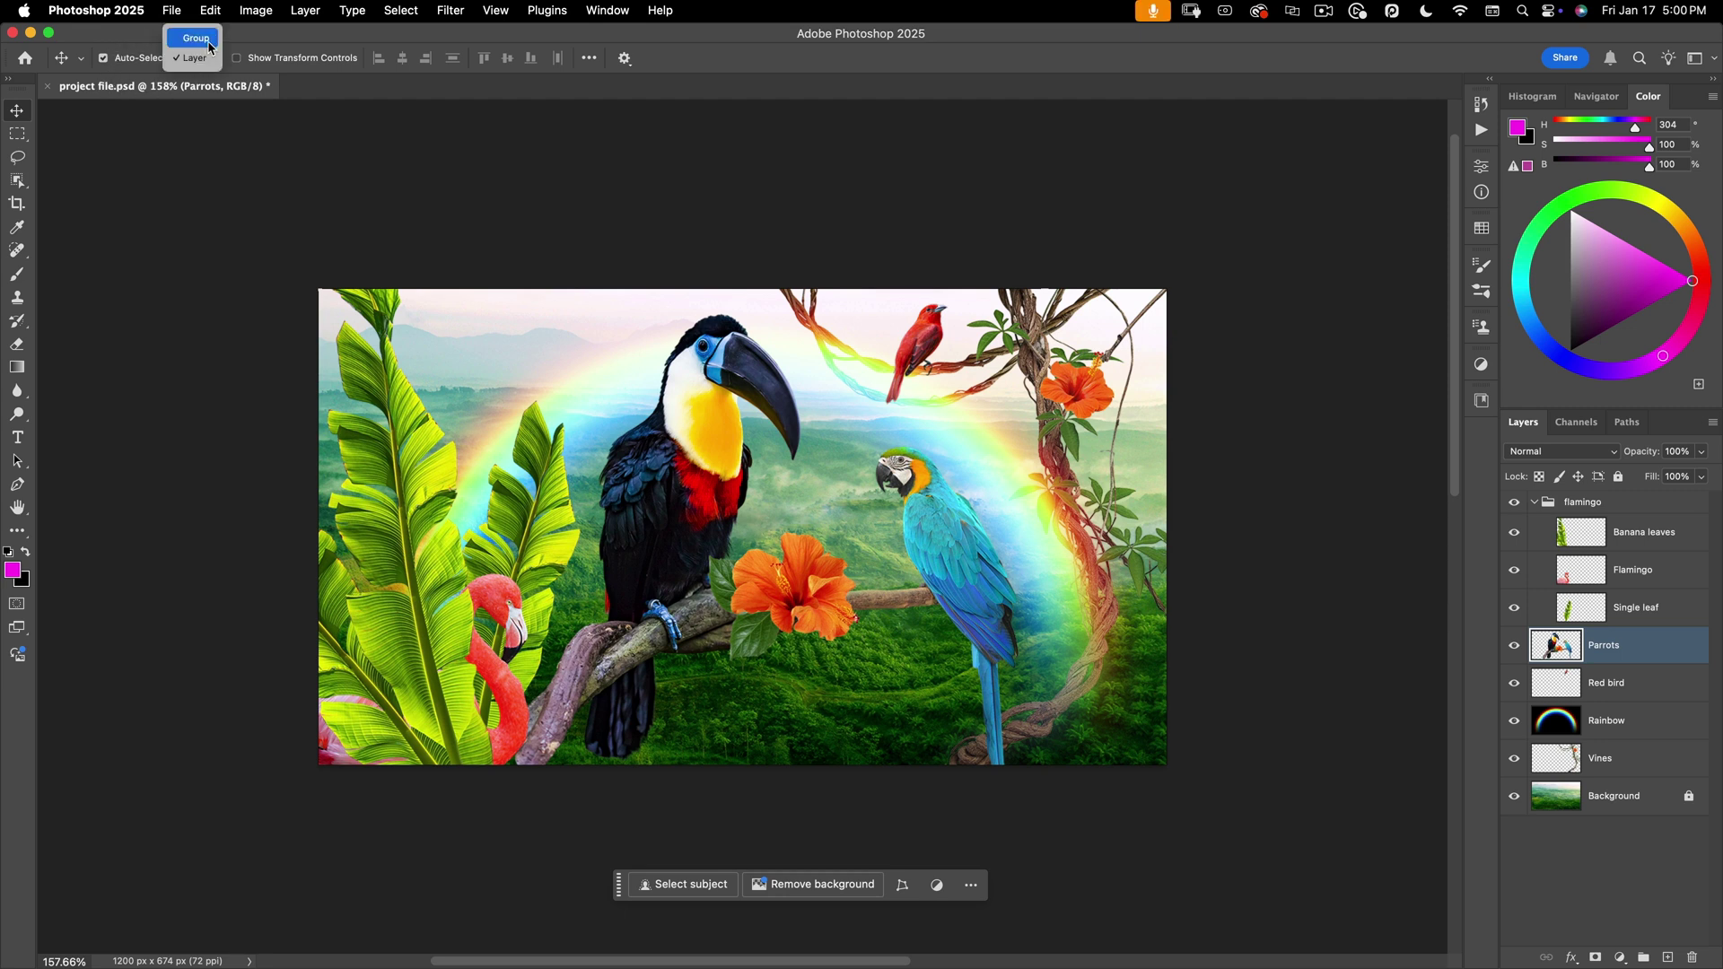
{"action": "left_click", "coordinate": [207, 41]}
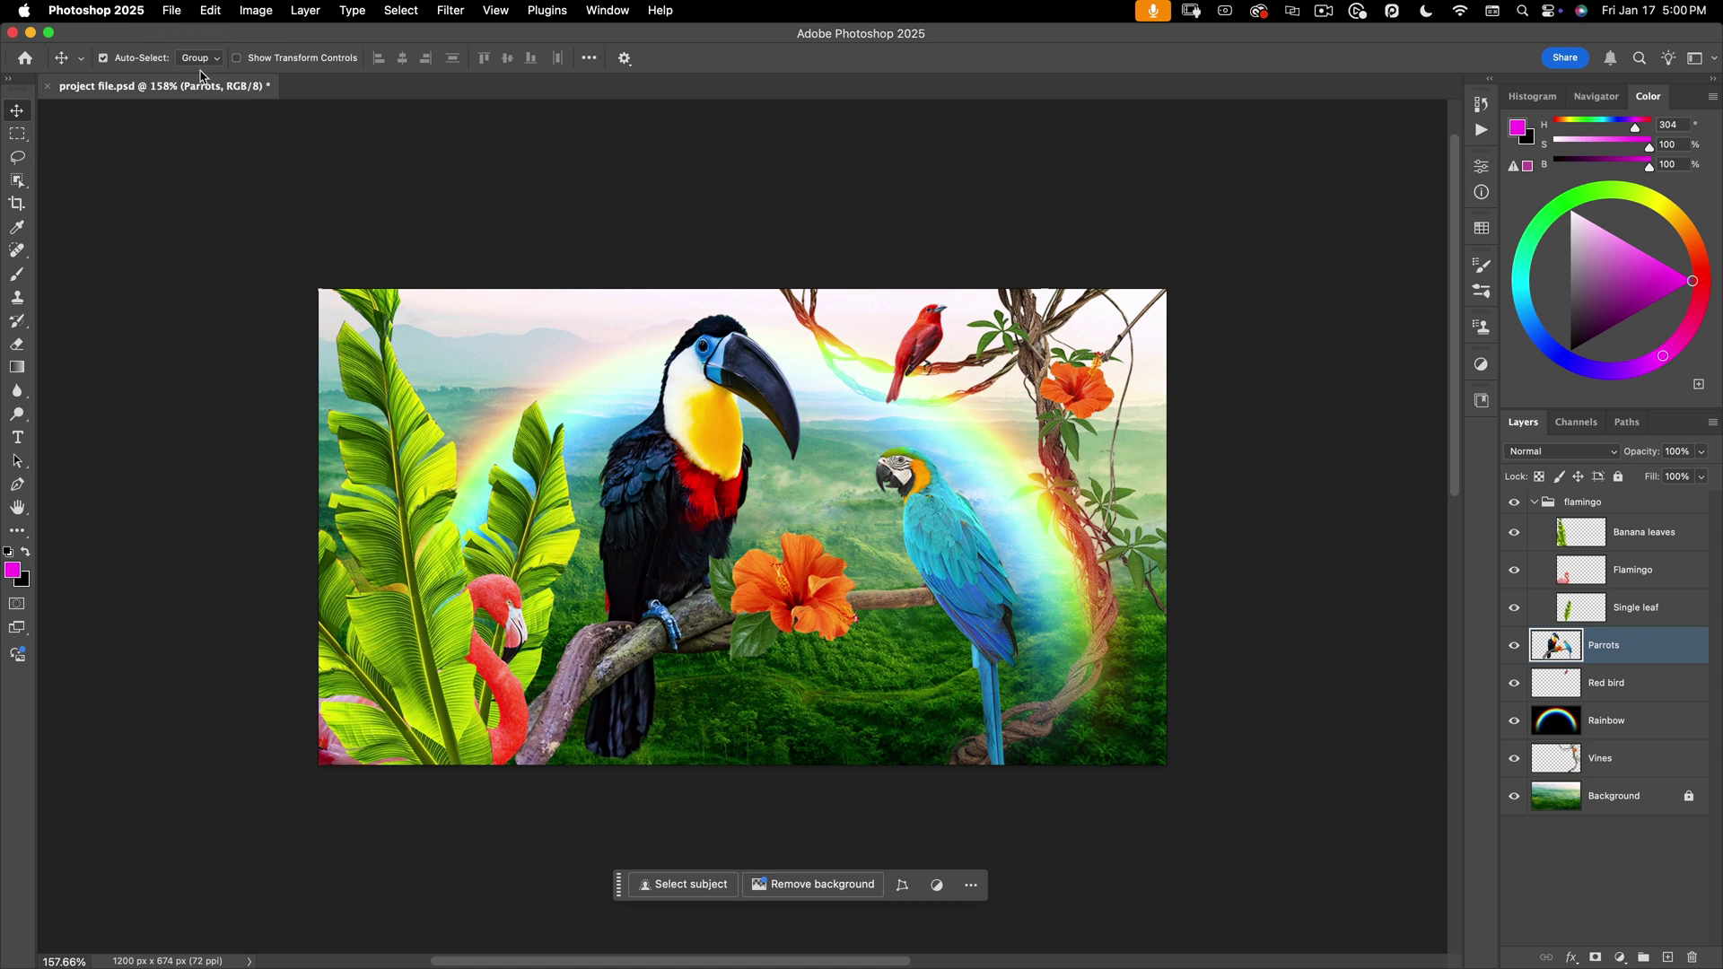
{"action": "left_click", "coordinate": [516, 612]}
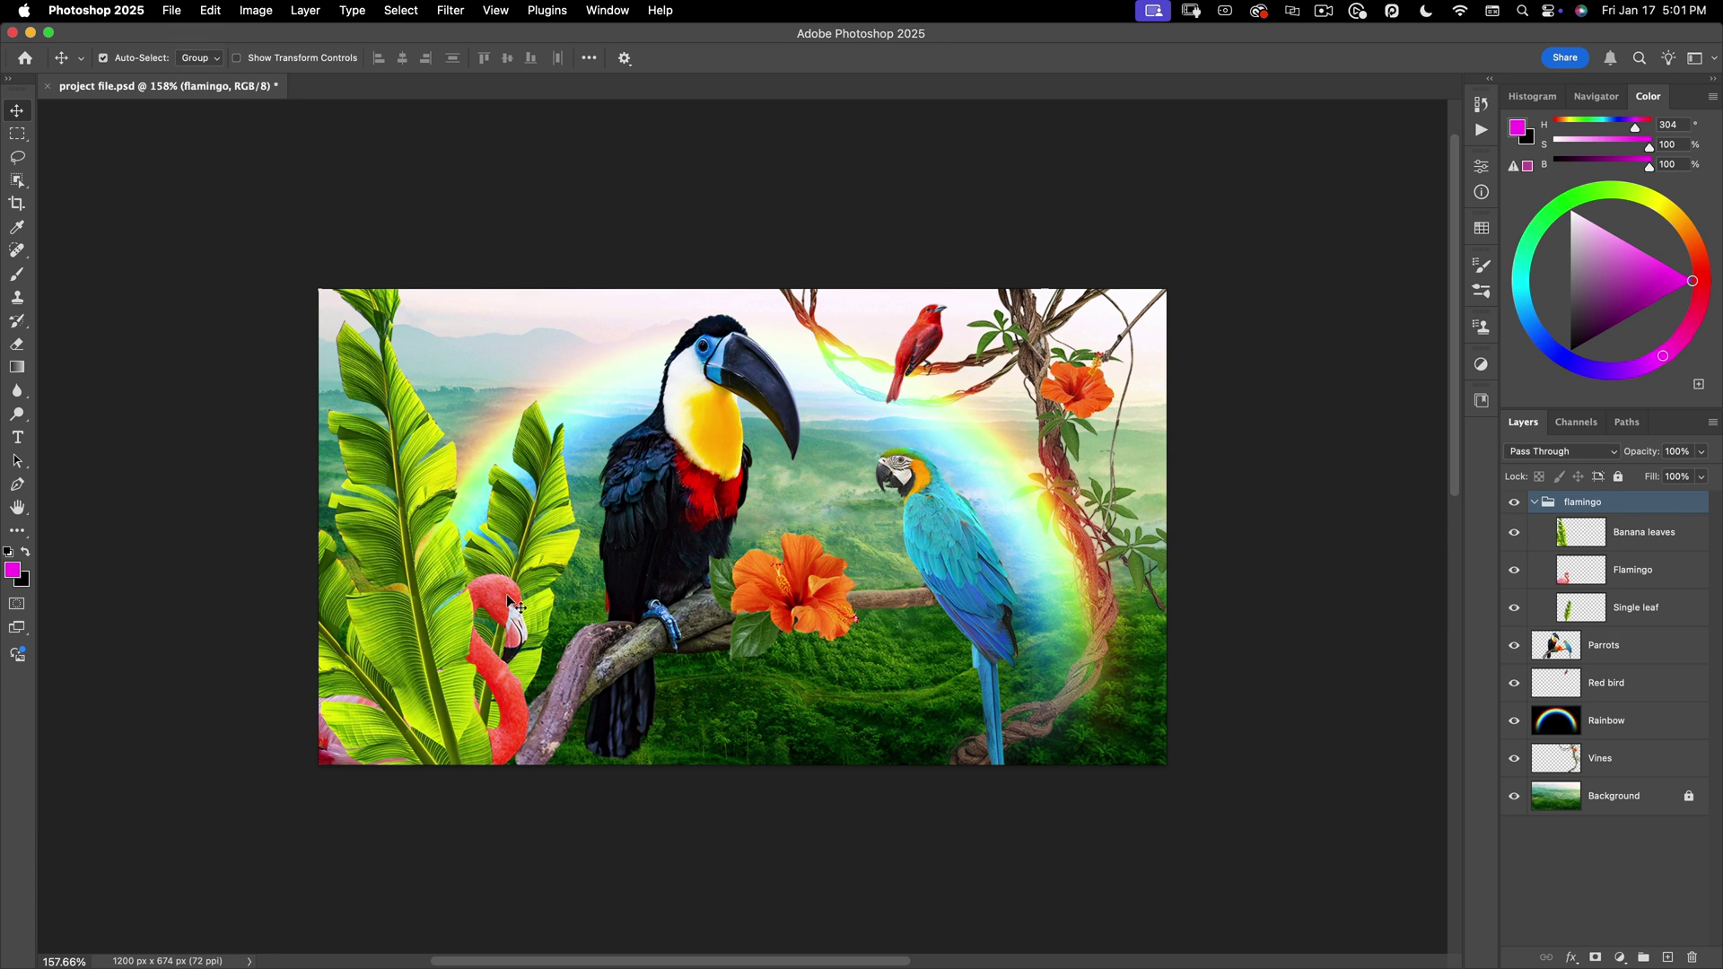
Set Auto-Select back to Layer, click six elements to select their layers, then zoom in
{"action": "left_click", "coordinate": [199, 57]}
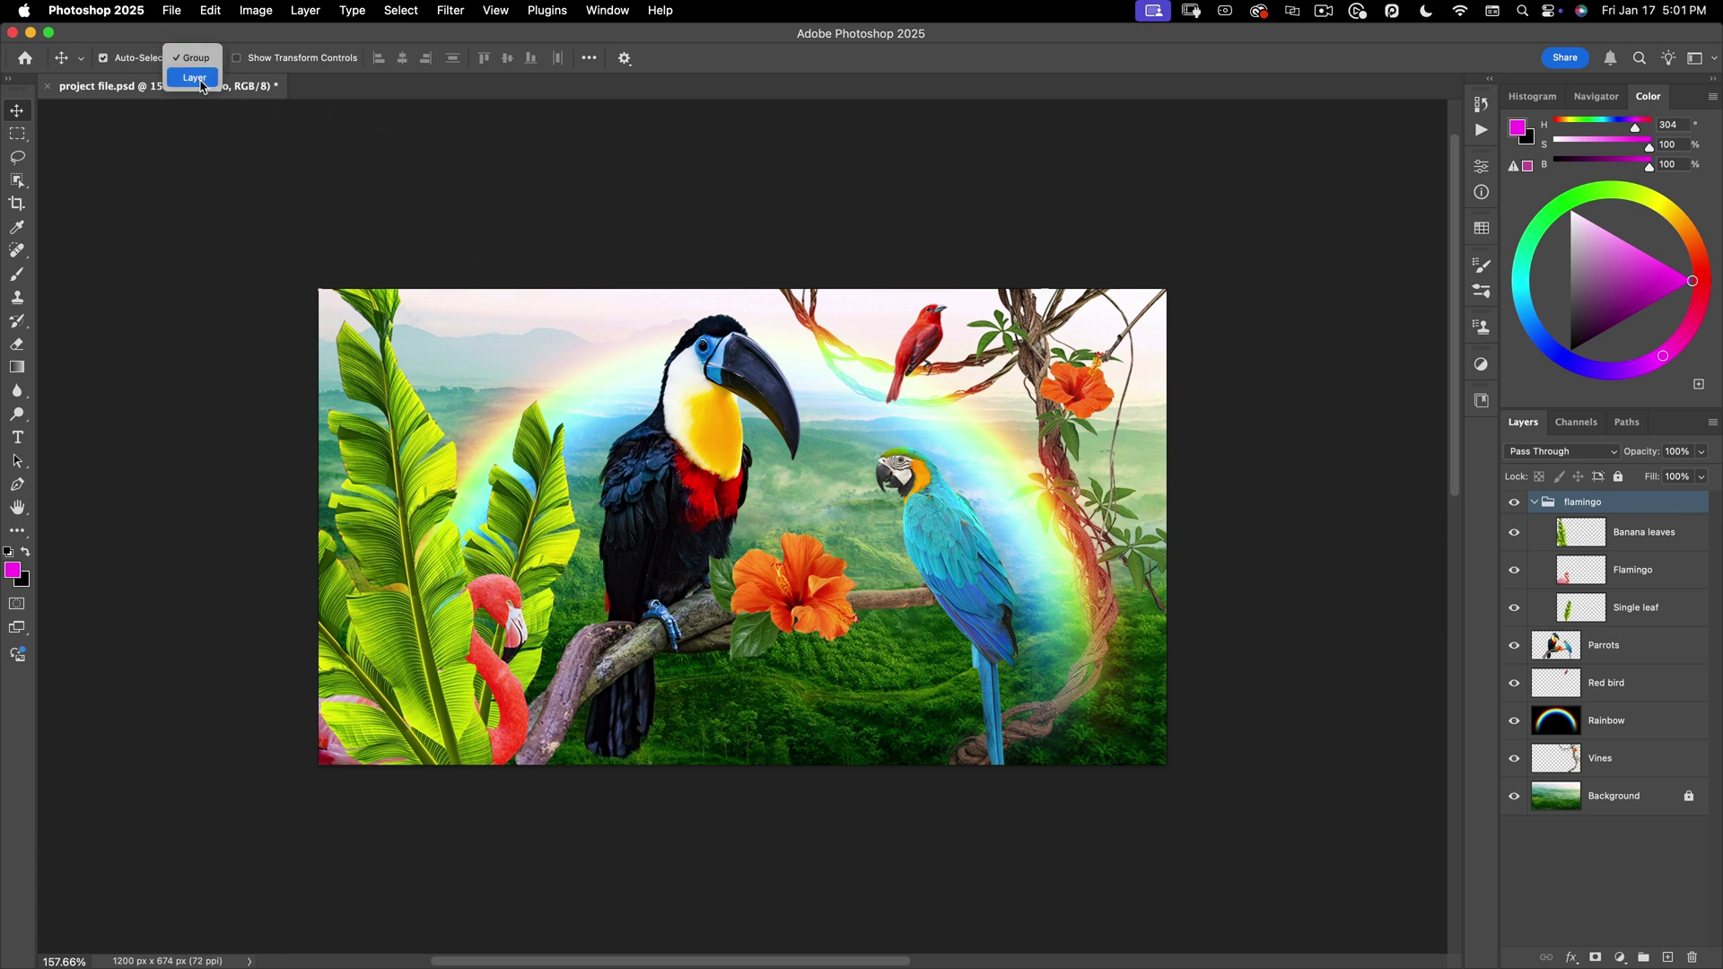
{"action": "left_click", "coordinate": [196, 78]}
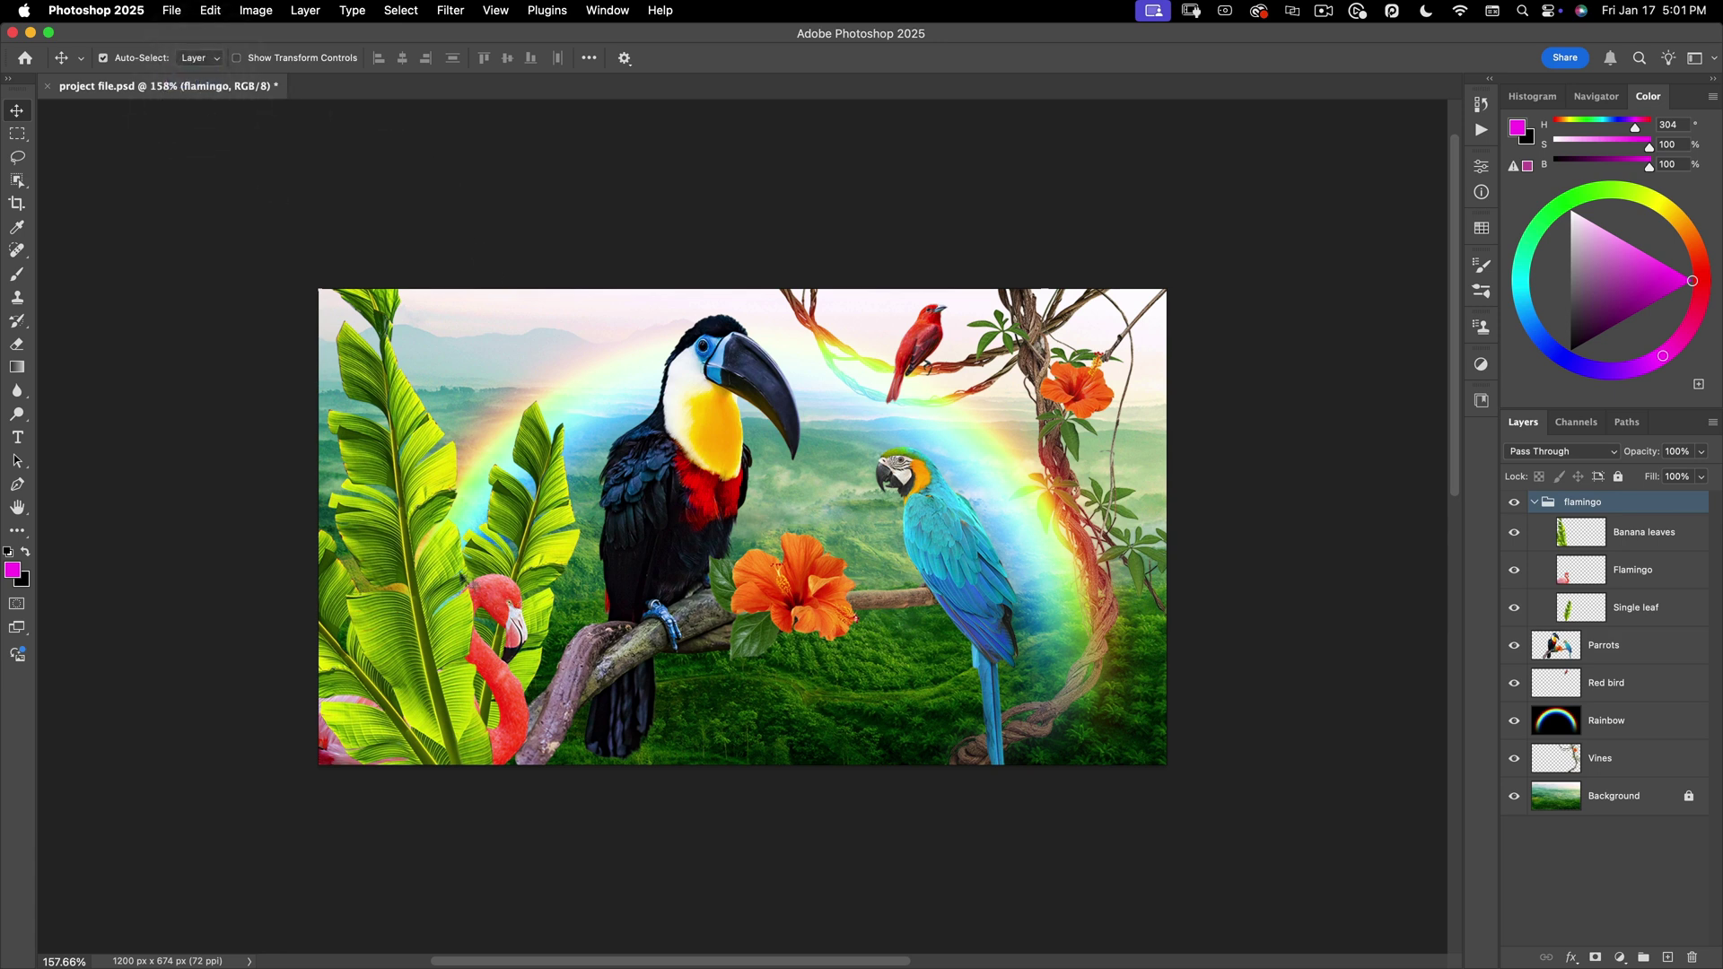
{"action": "left_click", "coordinate": [505, 608]}
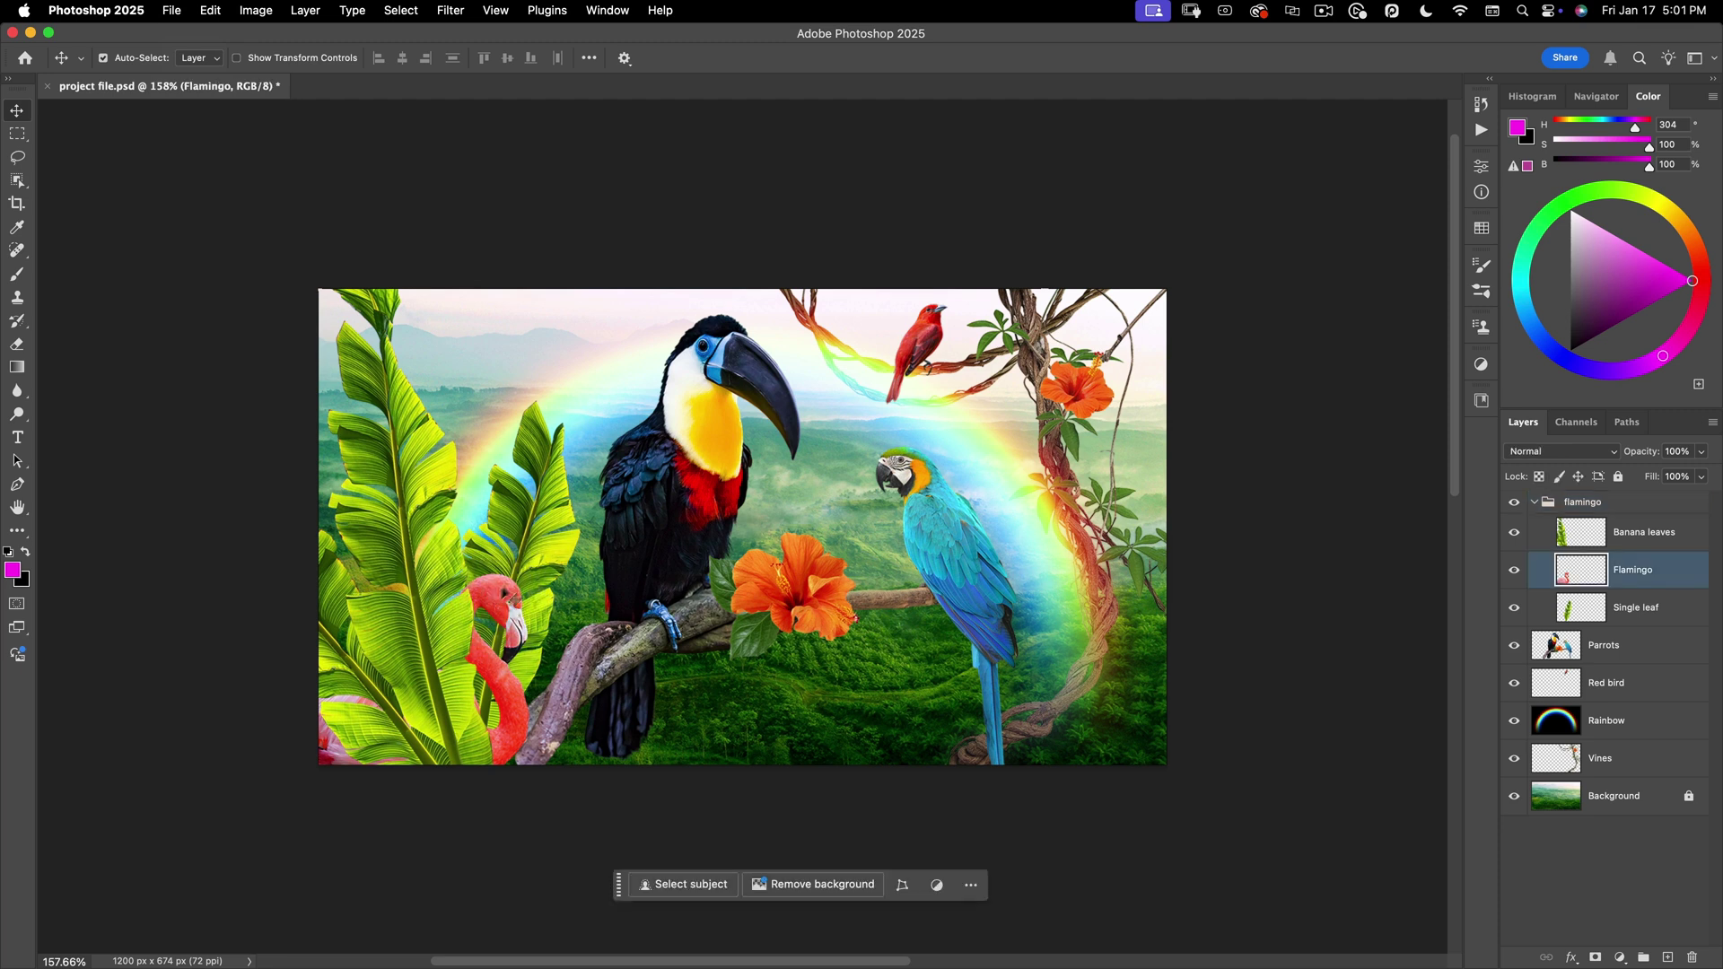
{"action": "left_click", "coordinate": [546, 463]}
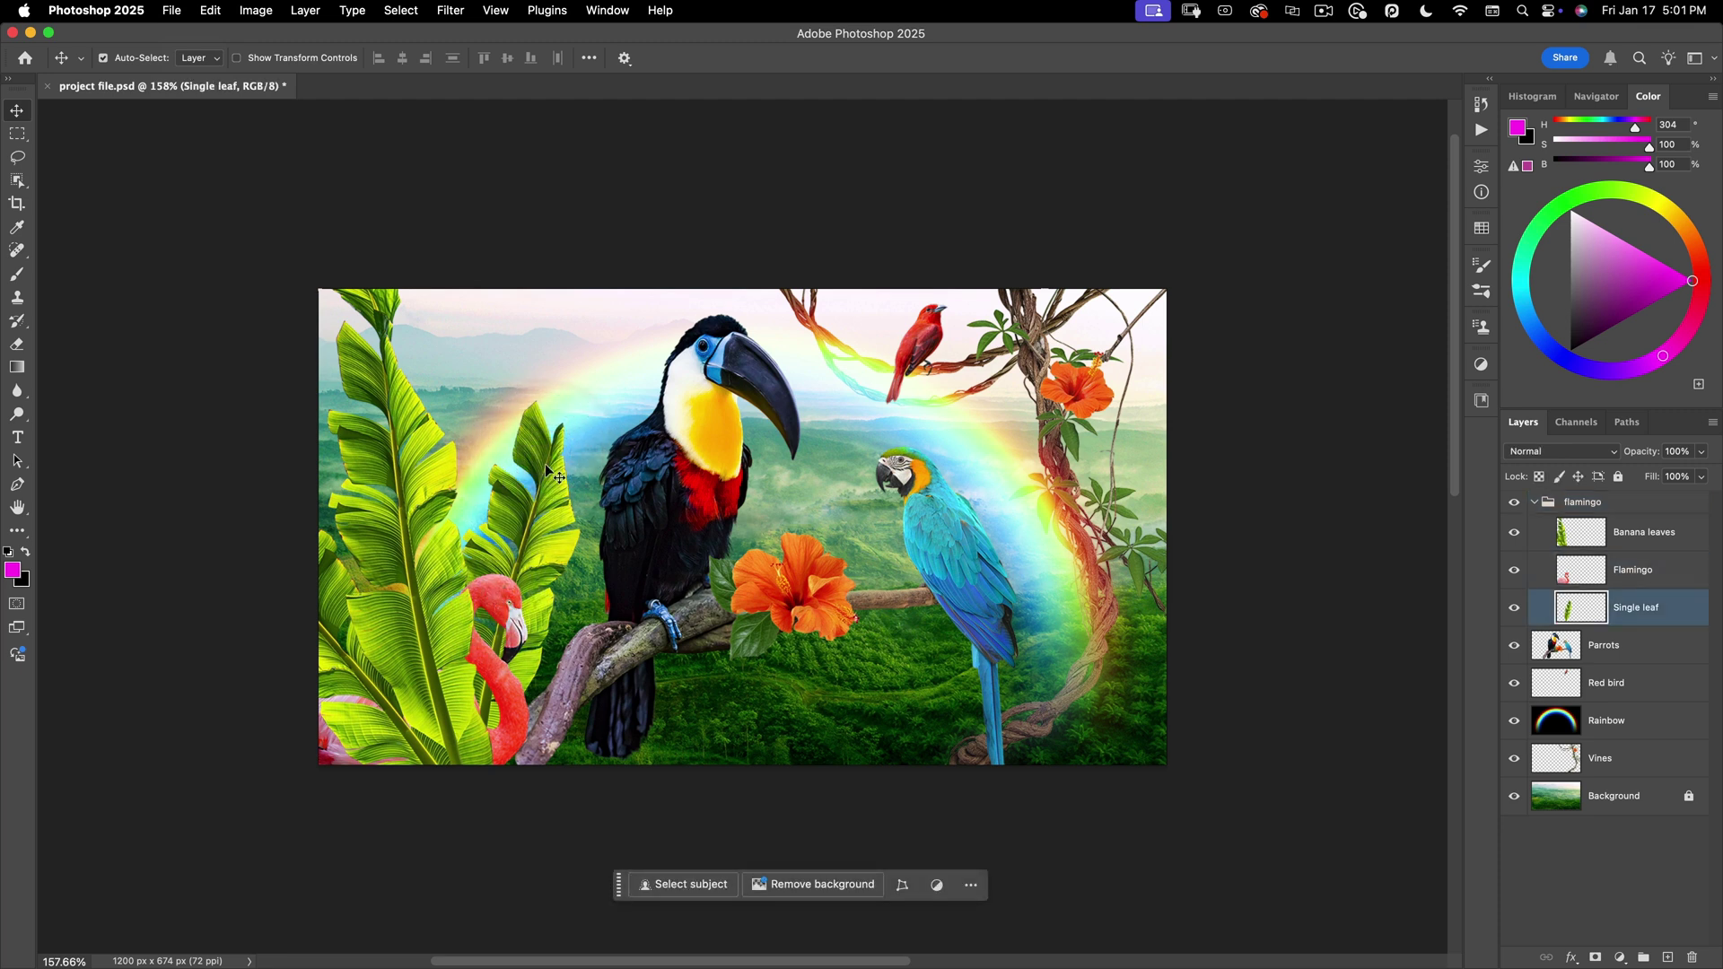
{"action": "left_click", "coordinate": [384, 399]}
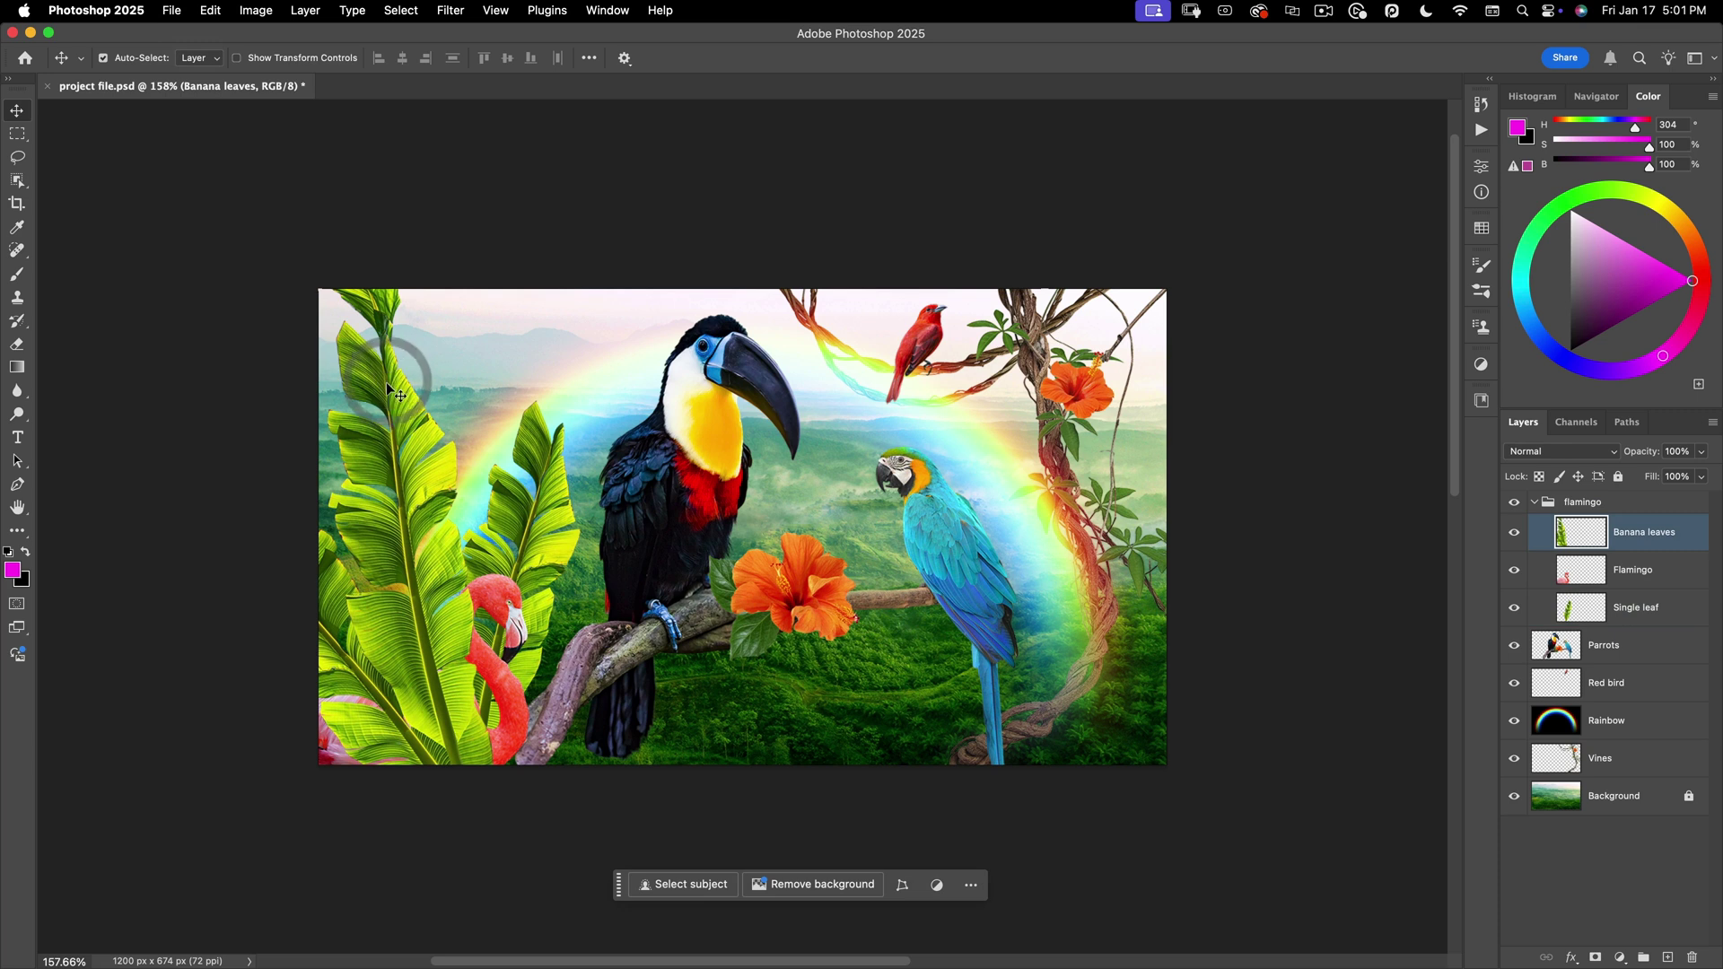
{"action": "left_click", "coordinate": [715, 401]}
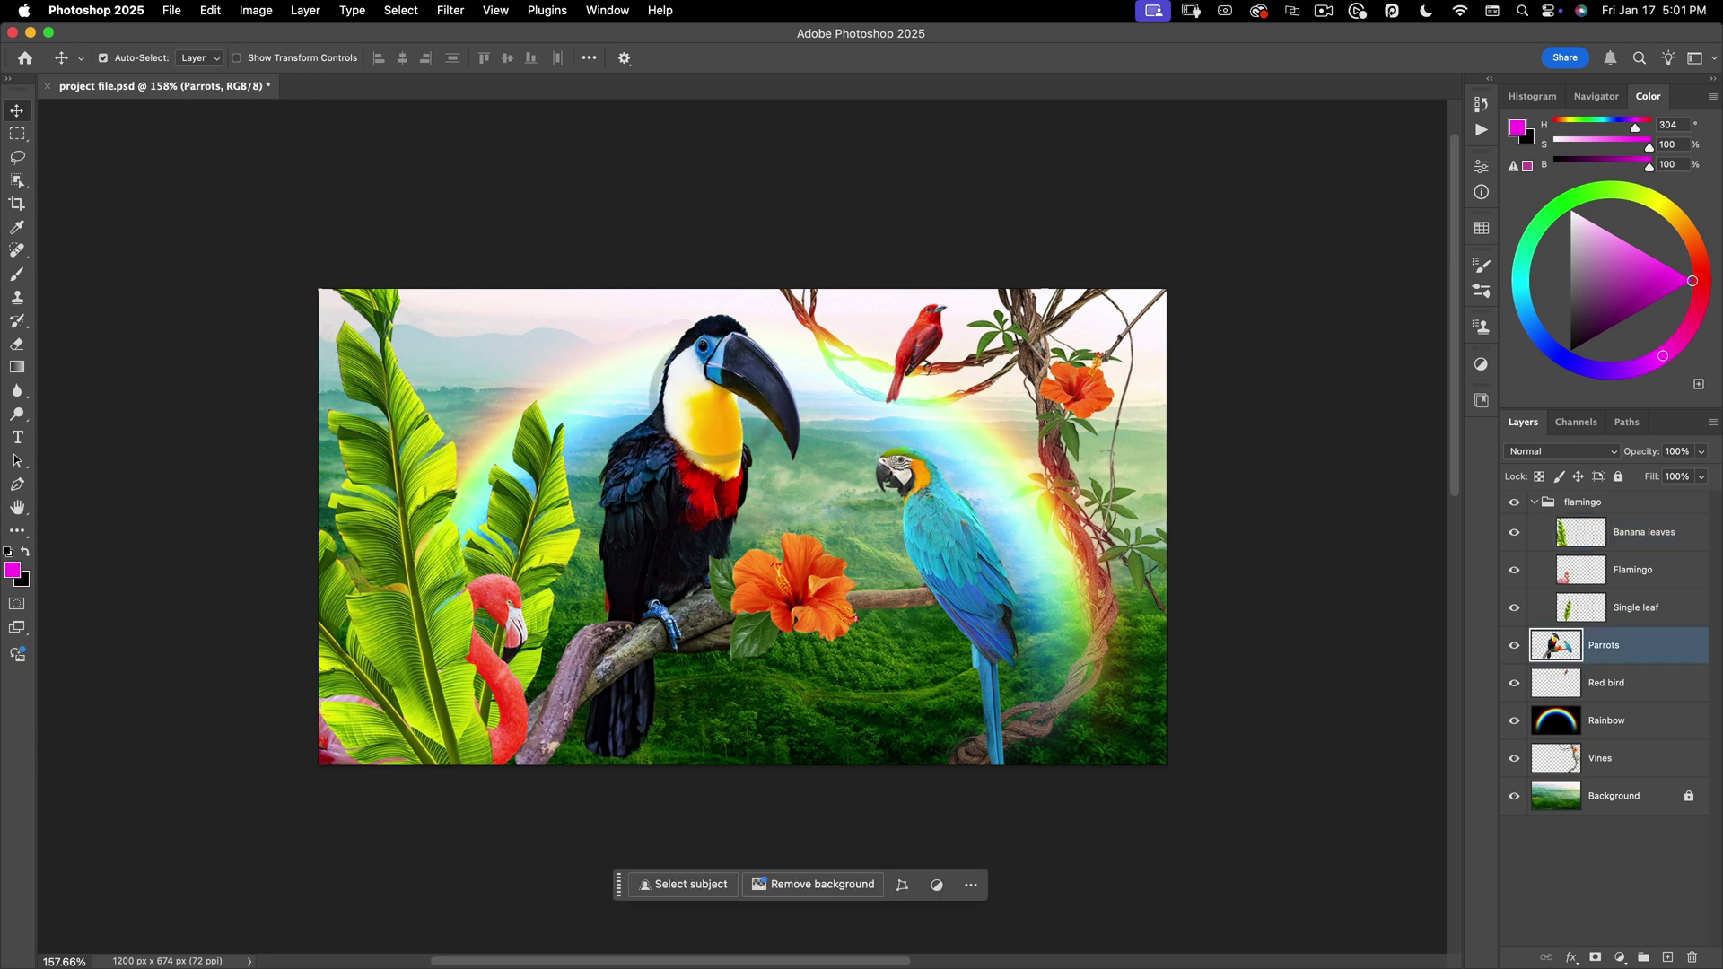
{"action": "left_click", "coordinate": [906, 355]}
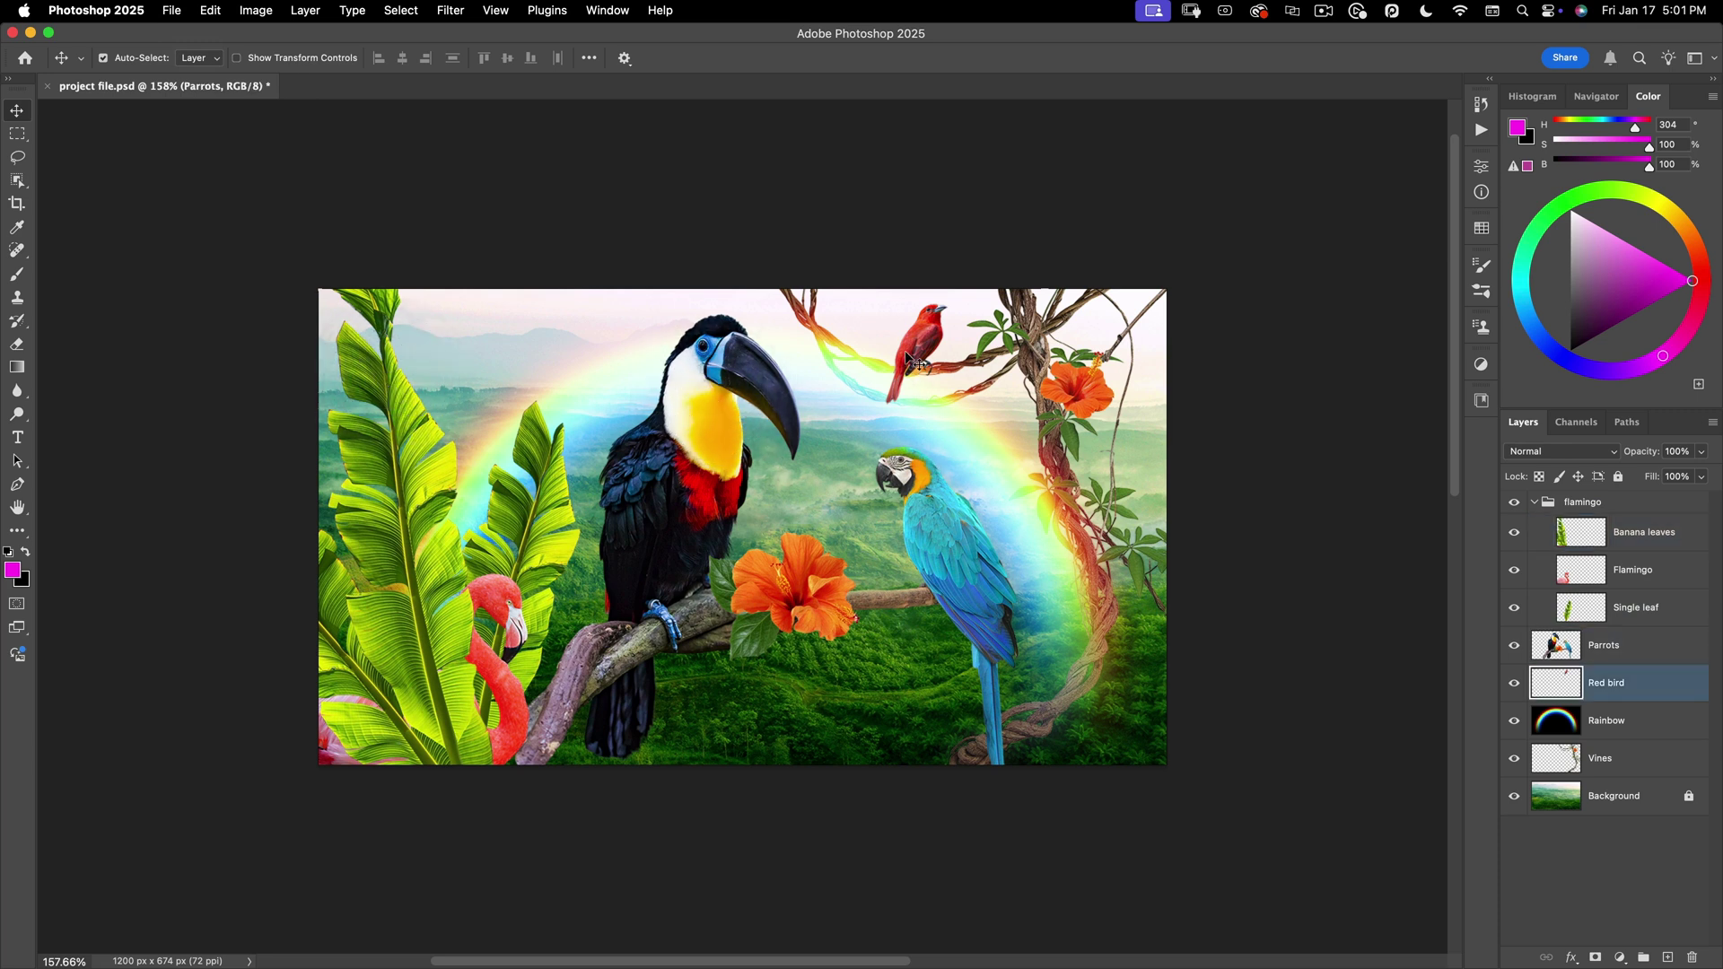
{"action": "left_click", "coordinate": [1032, 363]}
{"action": "left_click", "coordinate": [859, 623], "text": "super"}
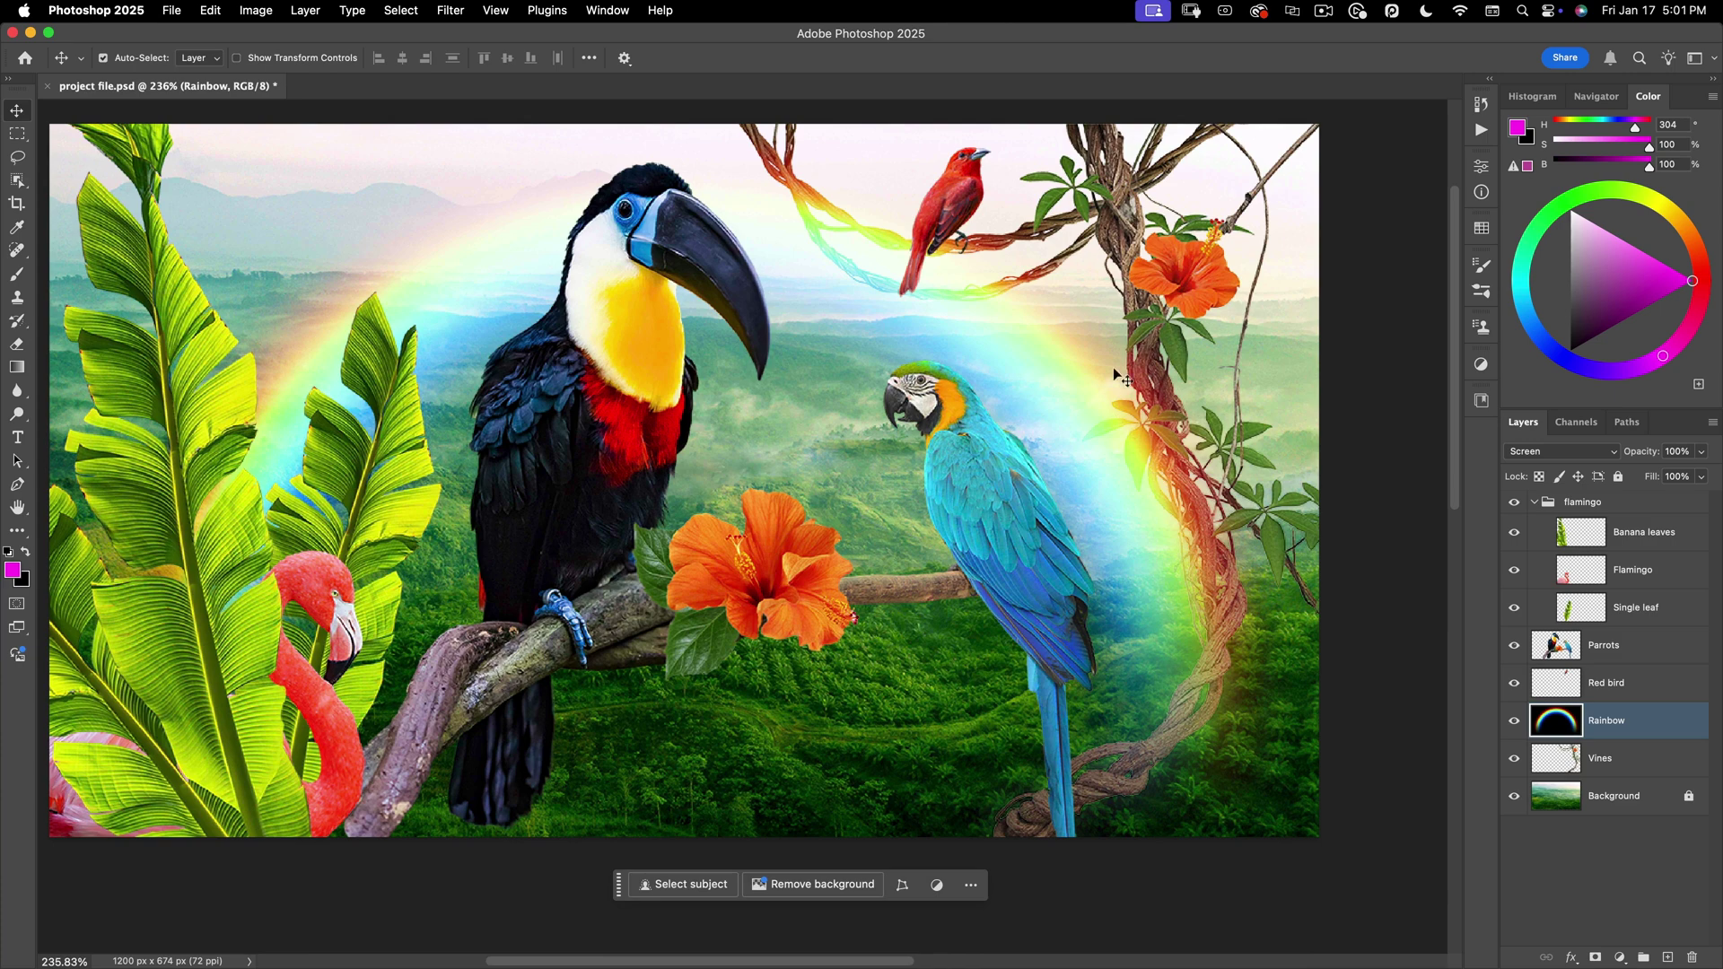
Drag the rainbow toward the upper left, undo it, and undo the mask to restore the full arc
{"action": "left_click", "coordinate": [1634, 770]}
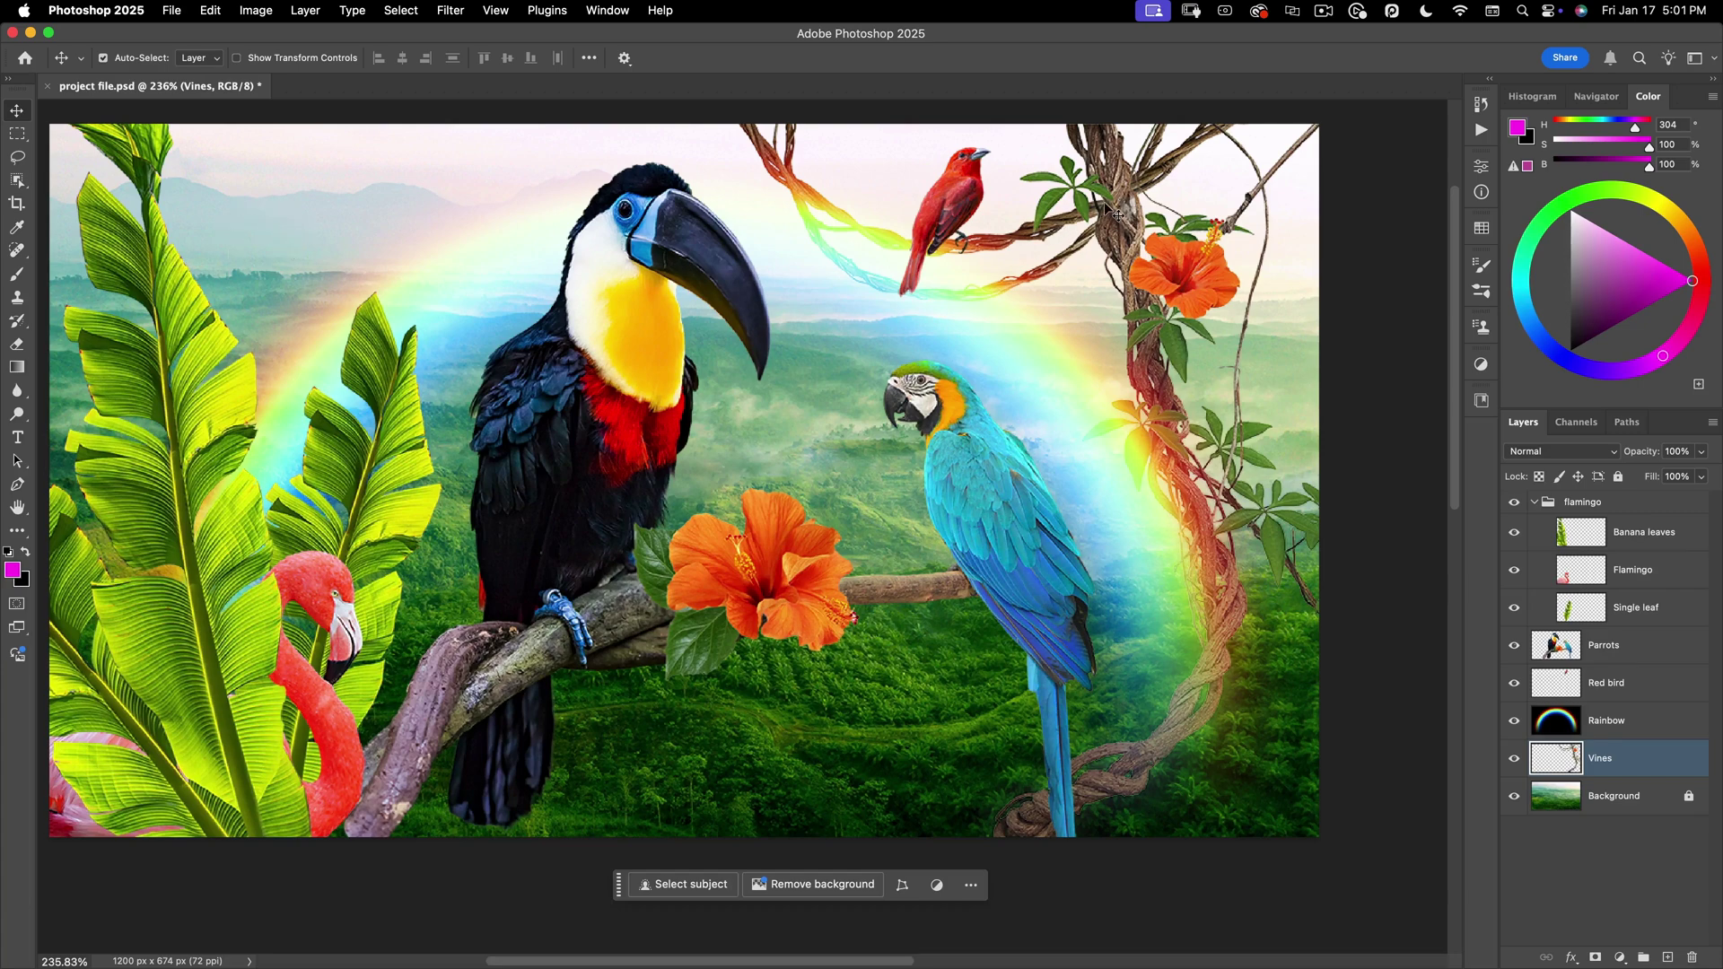
{"action": "left_click_drag", "start_coordinate": [1113, 214], "coordinate": [325, 203]}
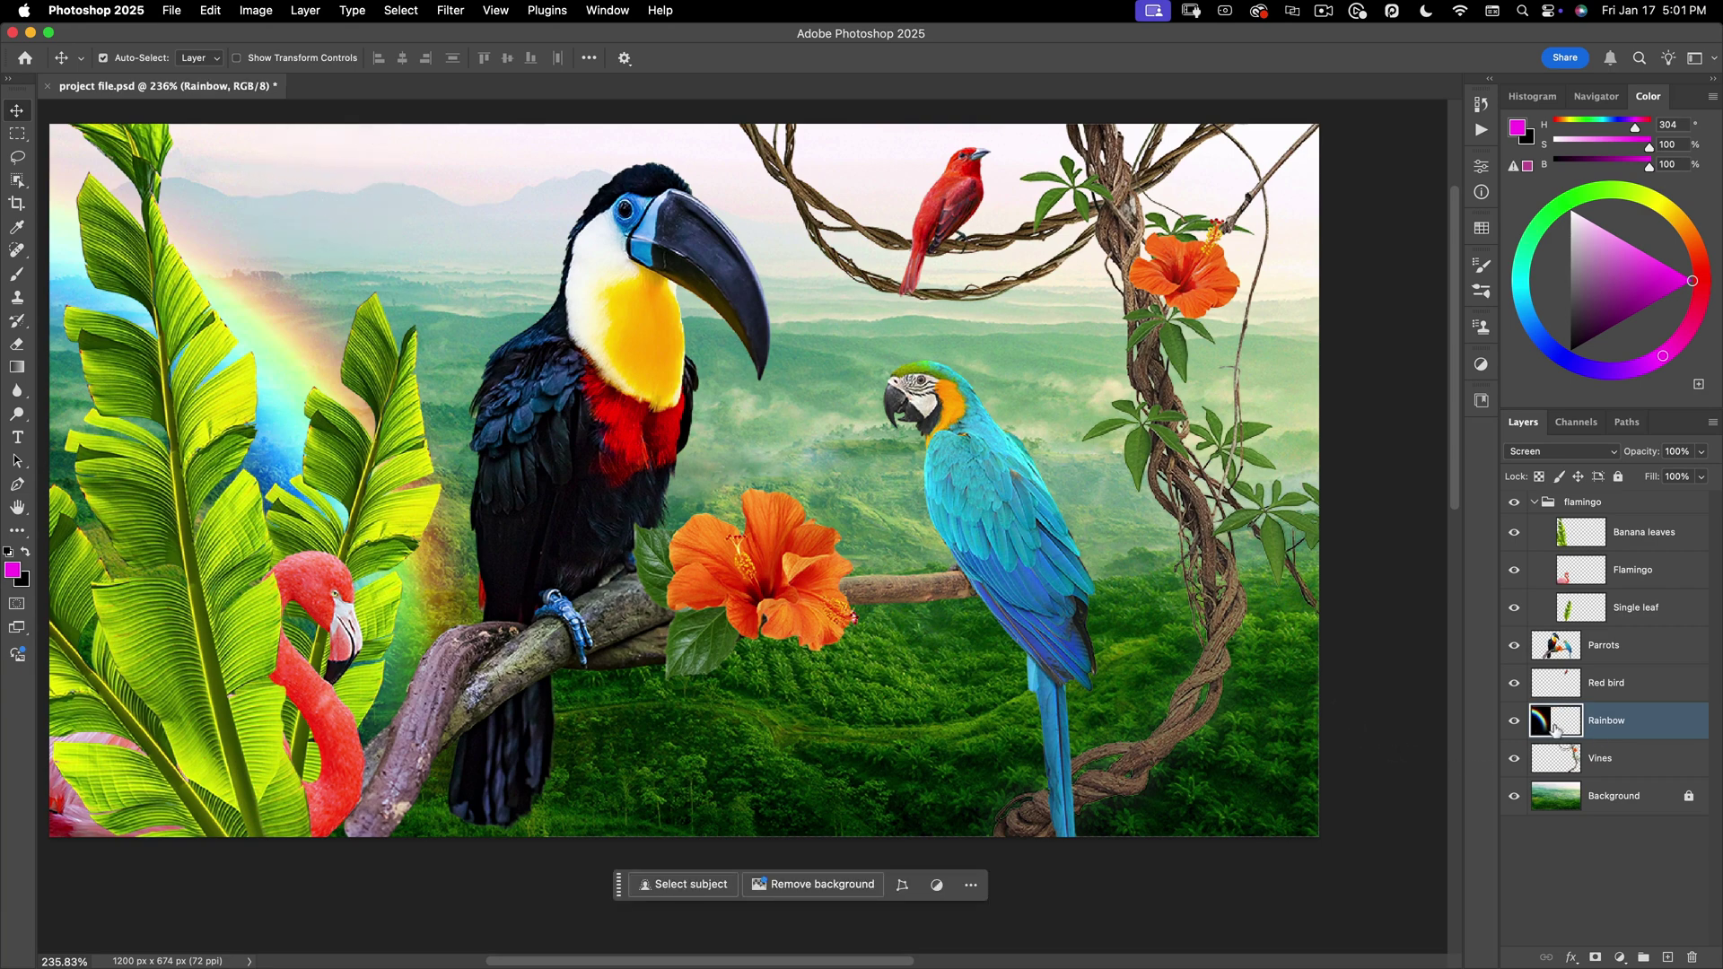
{"action": "key", "text": "super+z"}
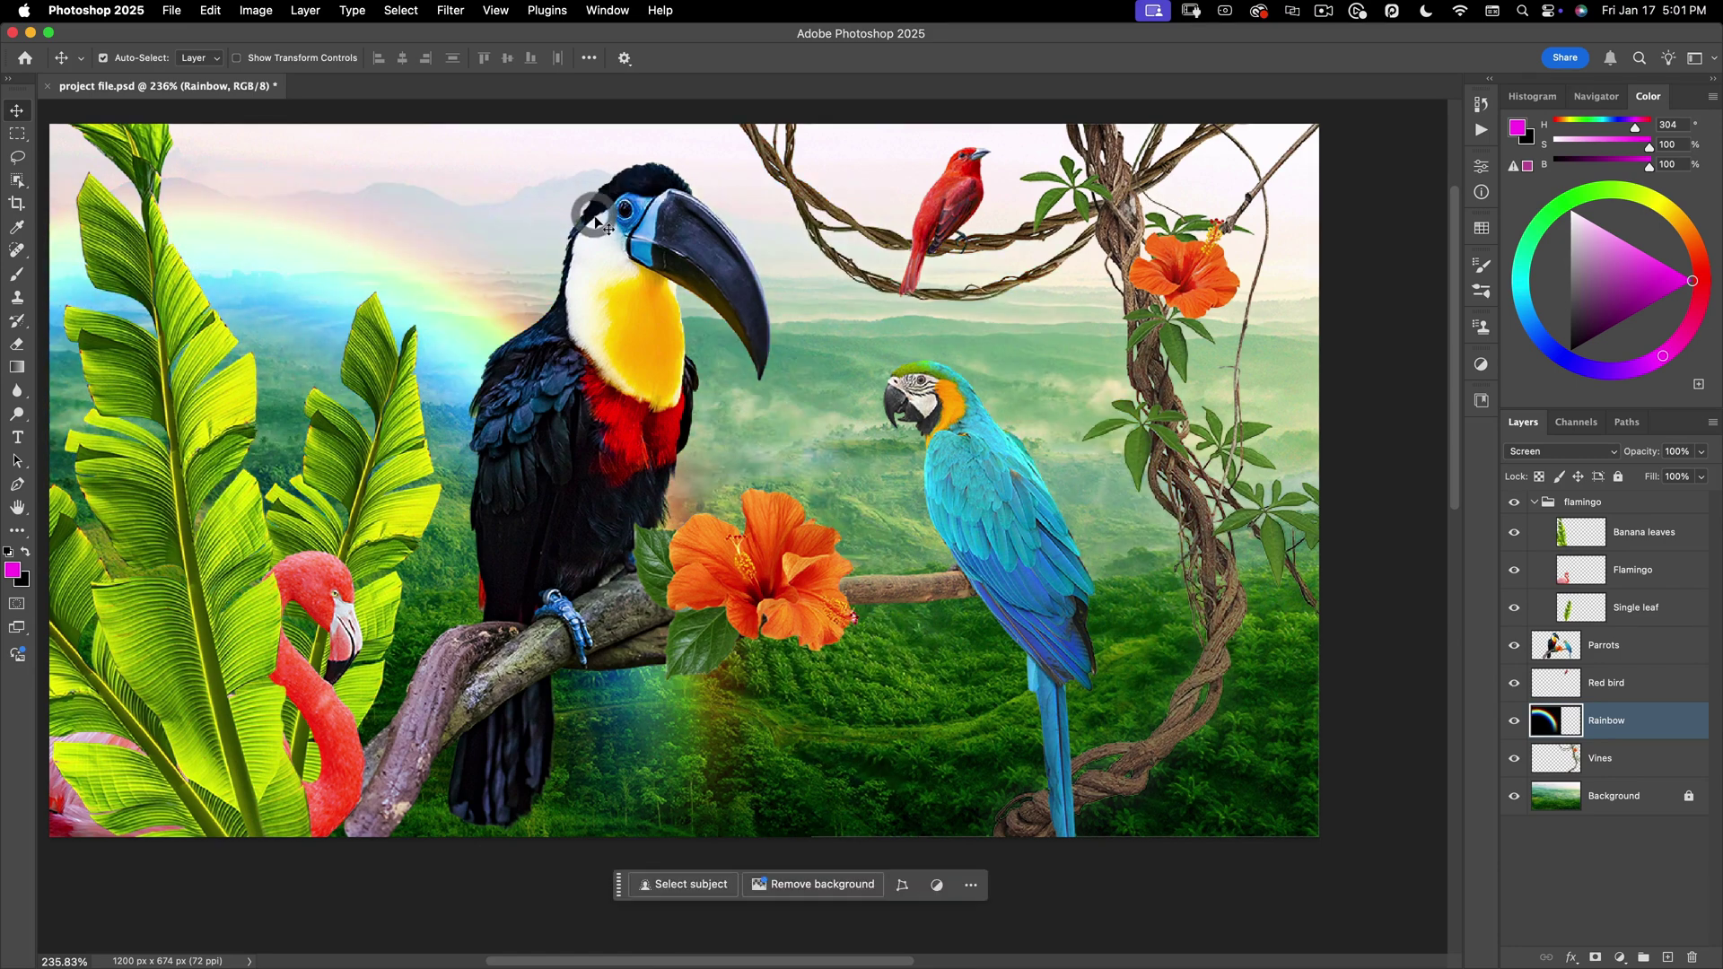
{"action": "key", "text": "super+z"}
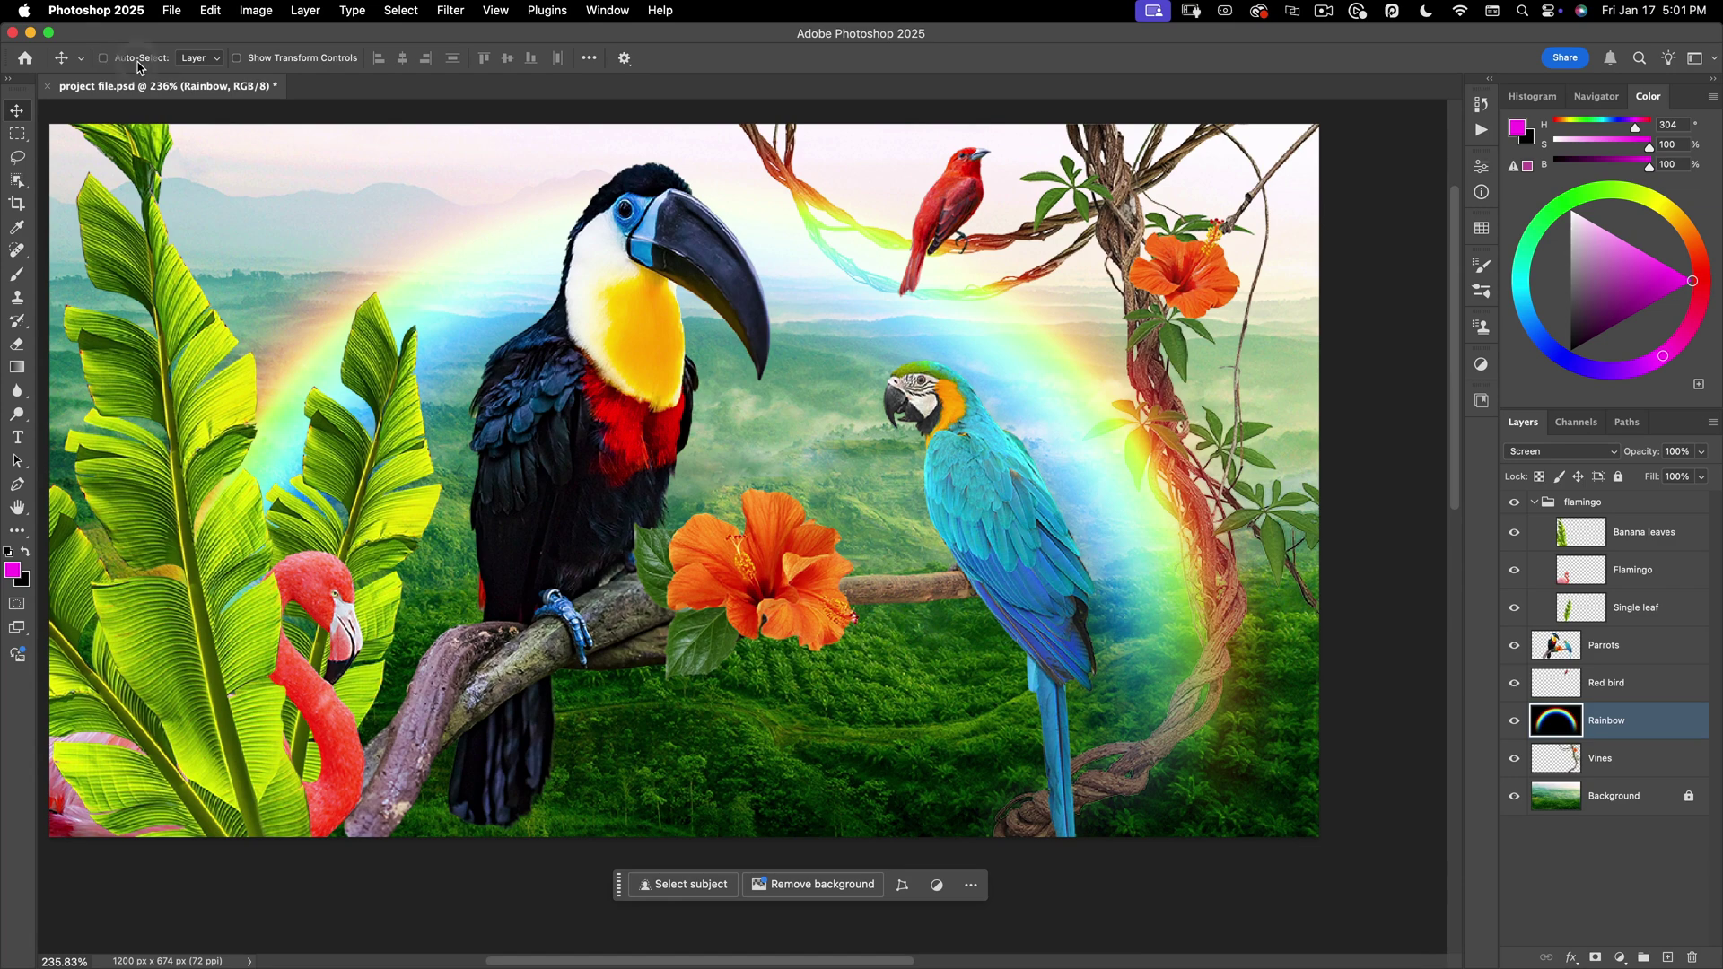
Toggle Auto-Select, pick the Vines layer, drag the vines left, and undo the move
{"action": "left_click", "coordinate": [103, 58]}
{"action": "key", "text": "super+z"}
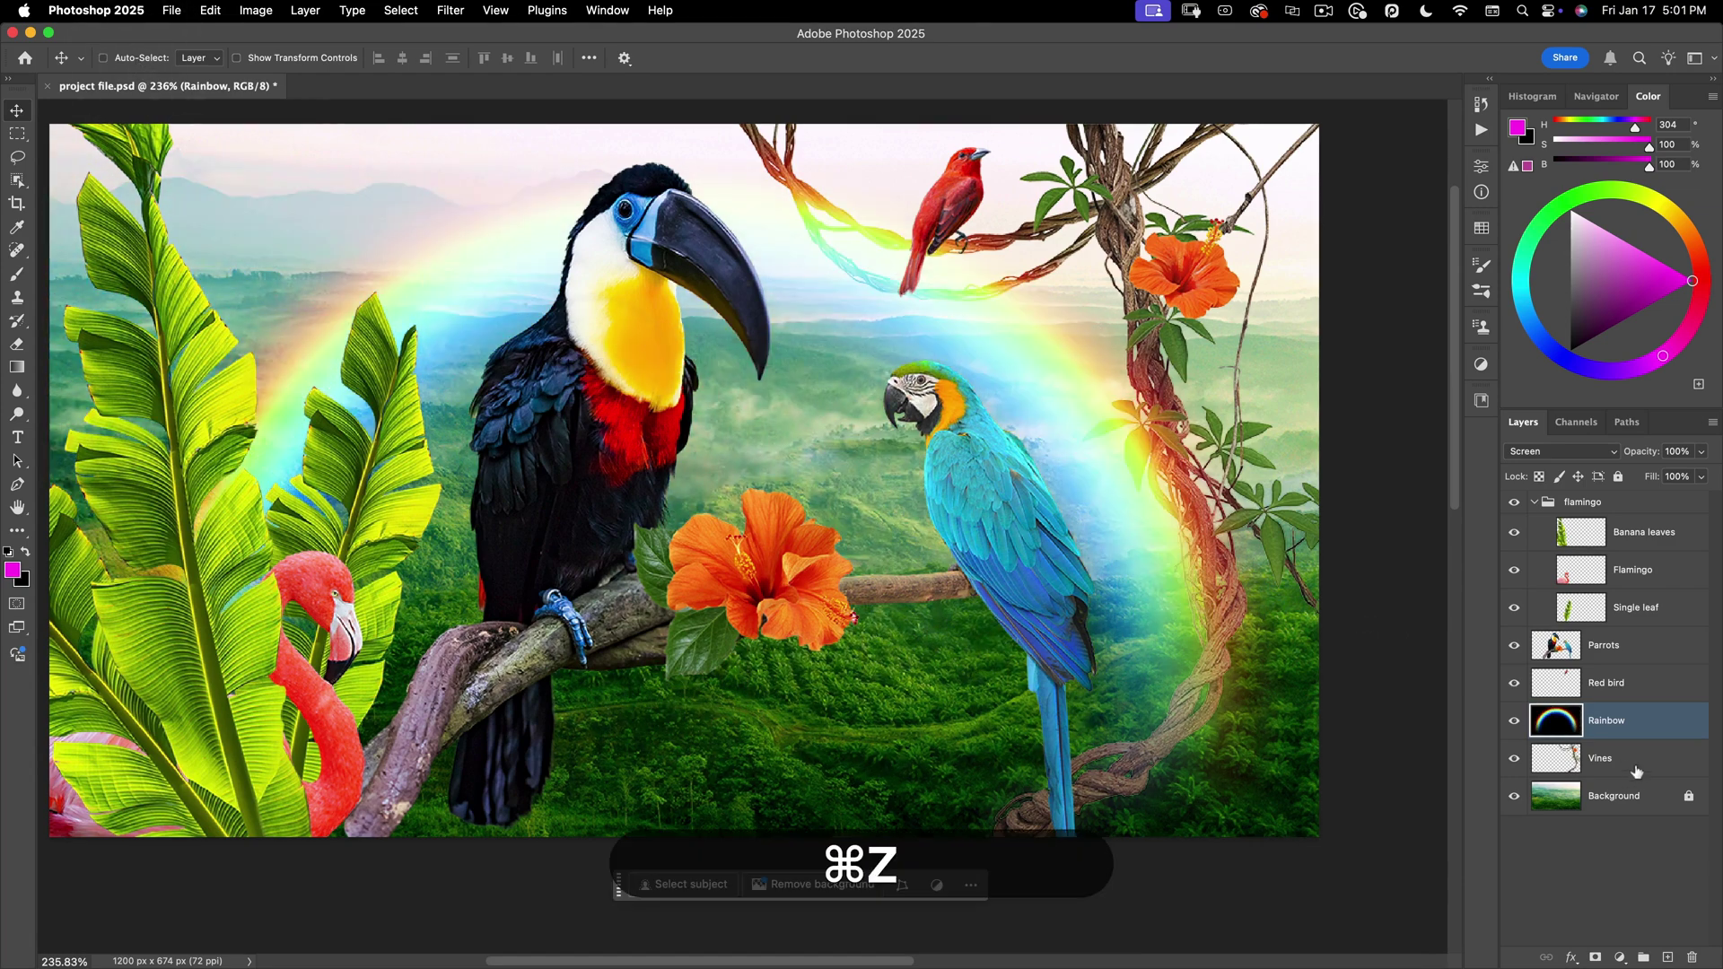
{"action": "left_click", "coordinate": [1600, 758]}
{"action": "left_click", "coordinate": [103, 57]}
{"action": "left_click_drag", "start_coordinate": [434, 323], "coordinate": [384, 311]}
{"action": "key", "text": "super+z"}
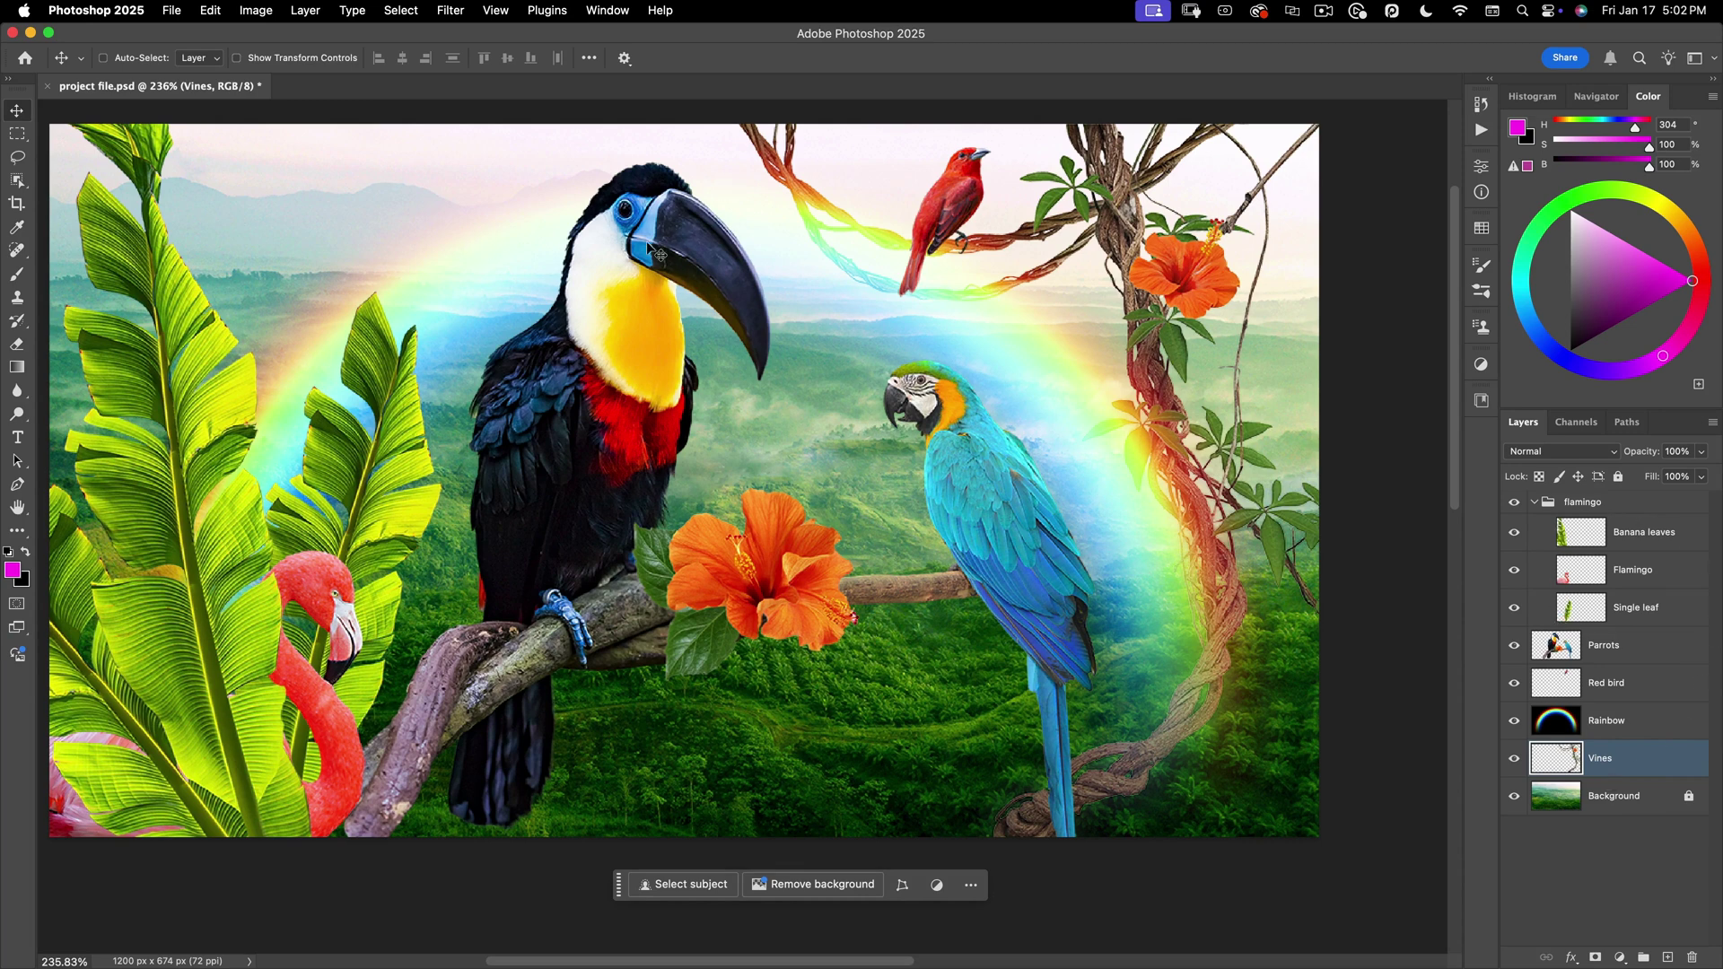
Cmd-click the red bird, toucan and banana leaves to select Red bird, Parrots and Banana leaves layers
{"action": "key", "text": "super"}
{"action": "key", "text": "super"}
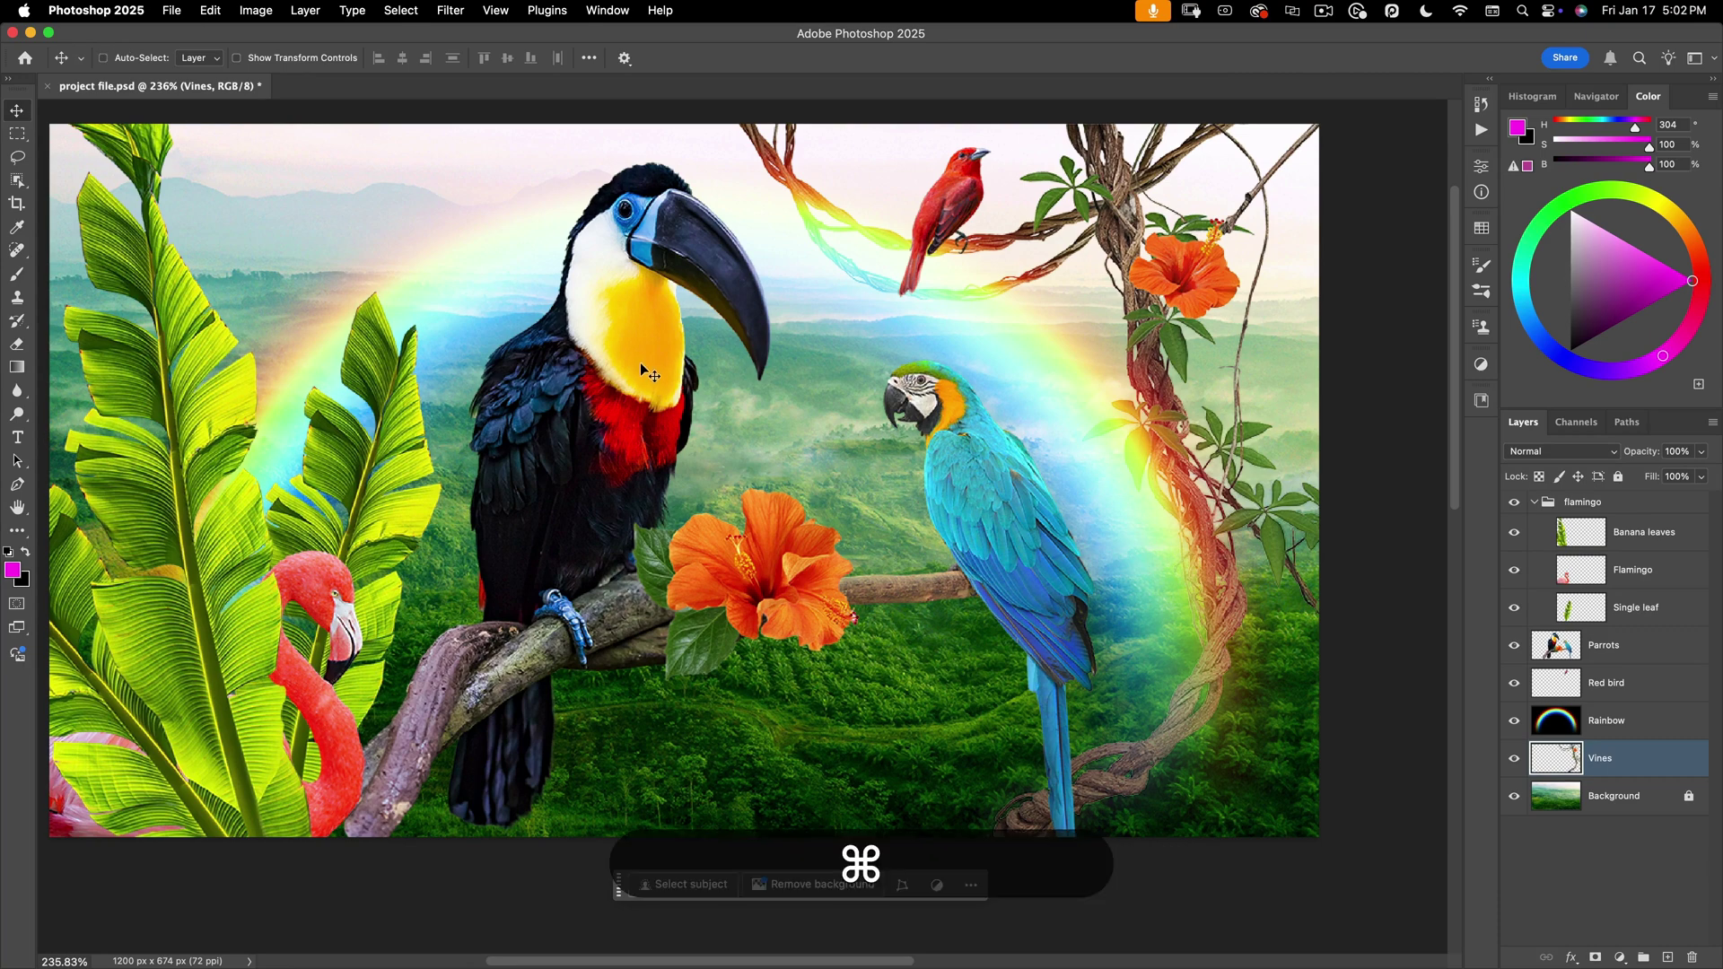
{"action": "key", "text": "super"}
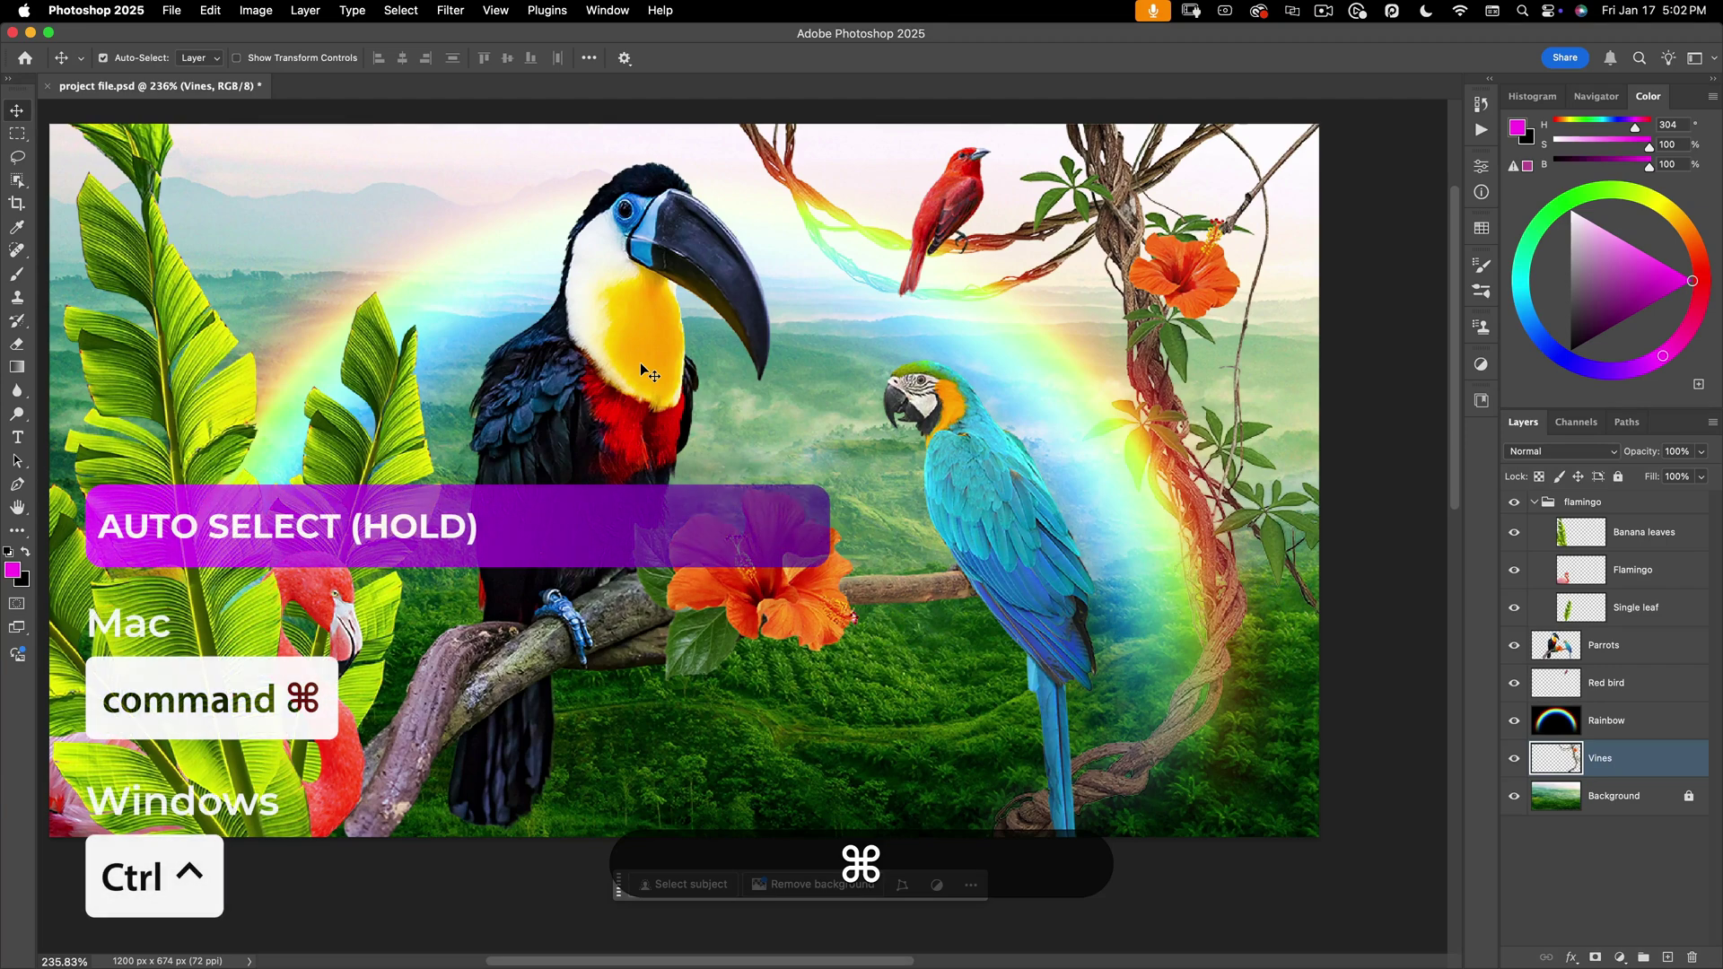
{"action": "left_click", "coordinate": [953, 186], "text": "super"}
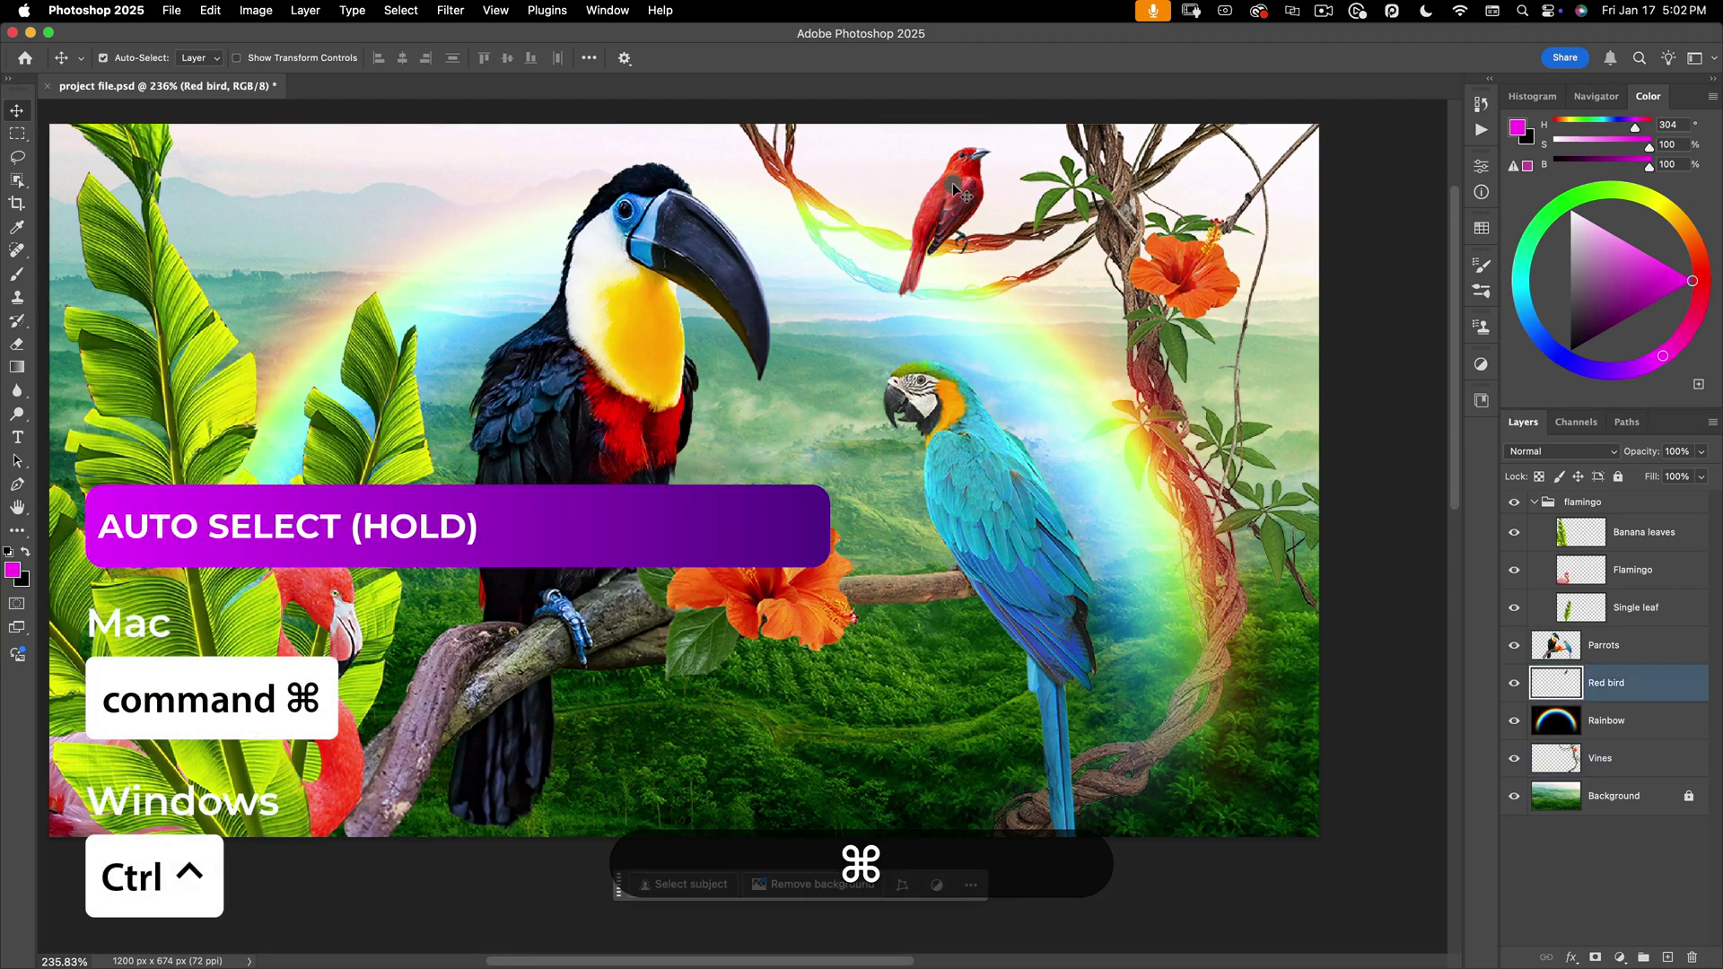
{"action": "left_click", "coordinate": [601, 278], "text": "super"}
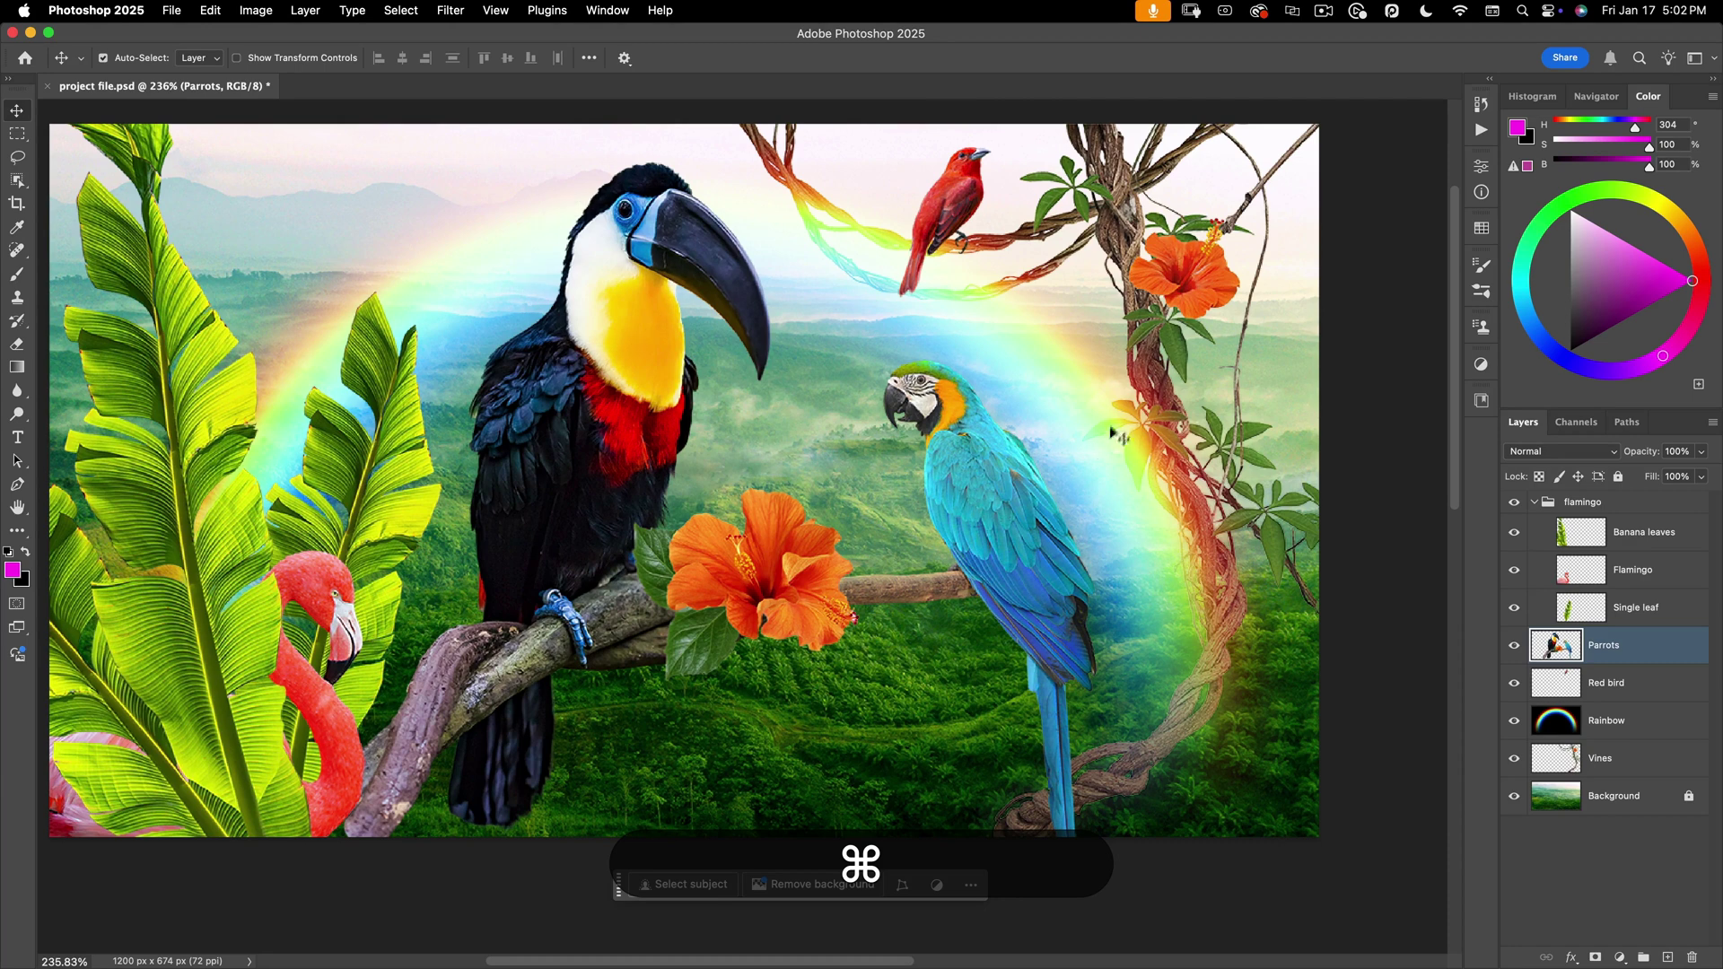
{"action": "left_click", "coordinate": [211, 566], "text": "super"}
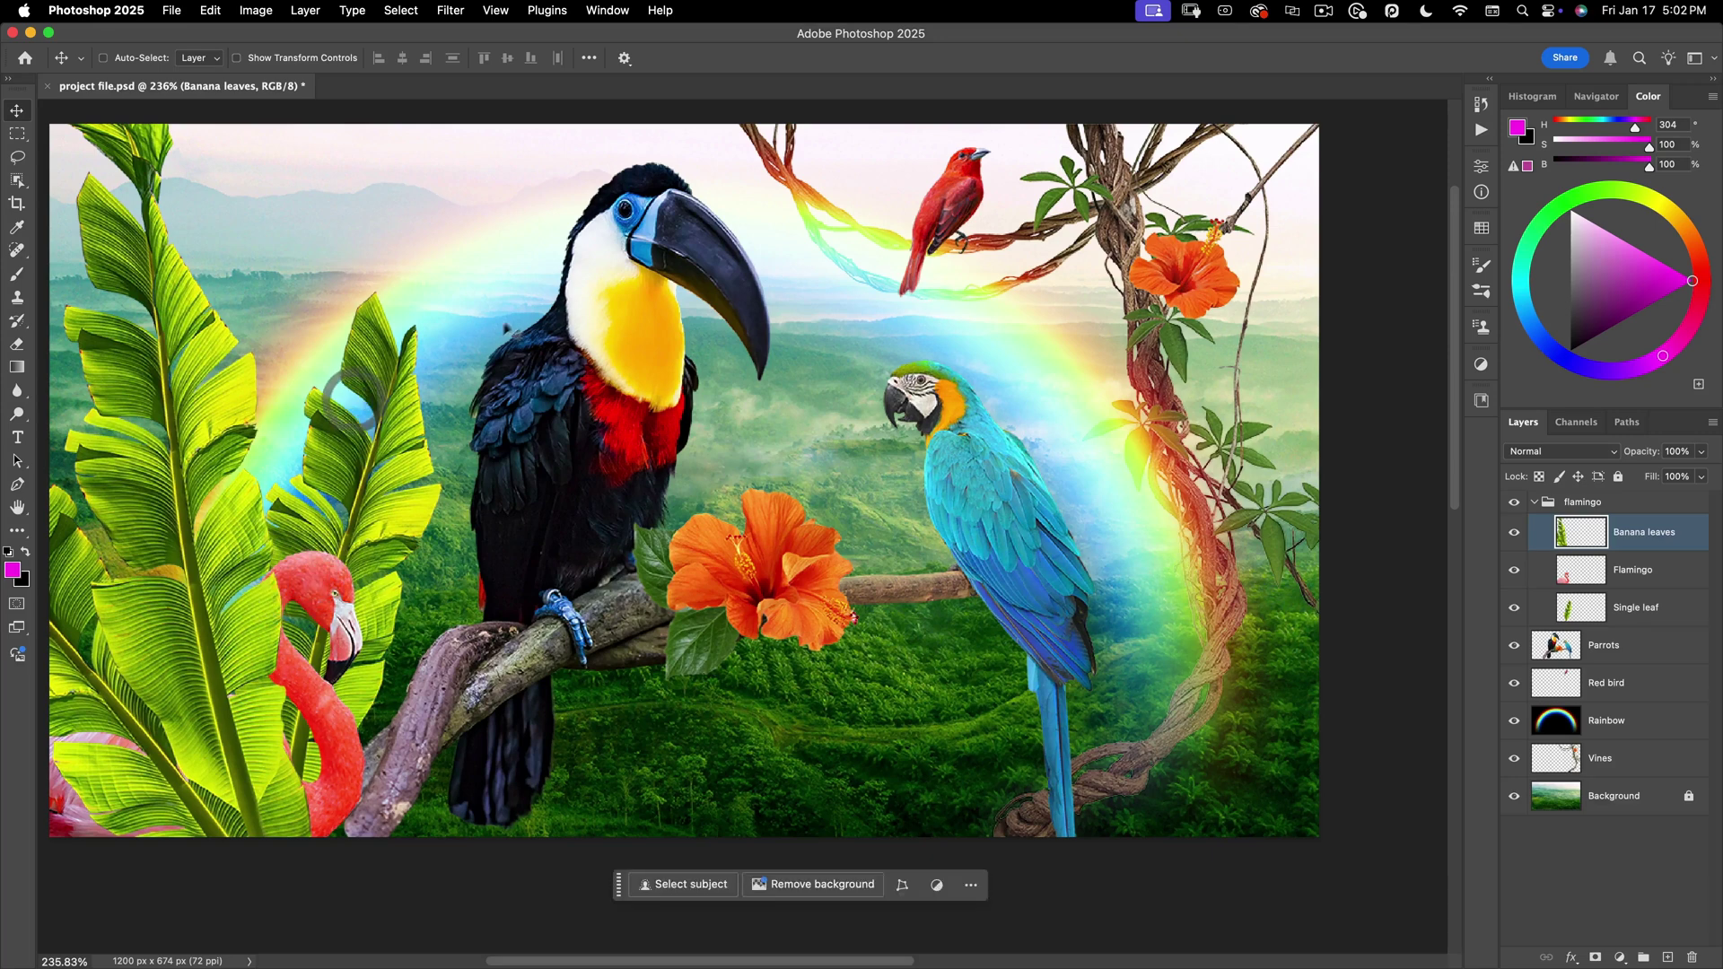
Show clicking the toucan keeps Banana leaves active, then drag the leaves and undo
{"action": "left_click", "coordinate": [582, 299]}
{"action": "left_click", "coordinate": [214, 352]}
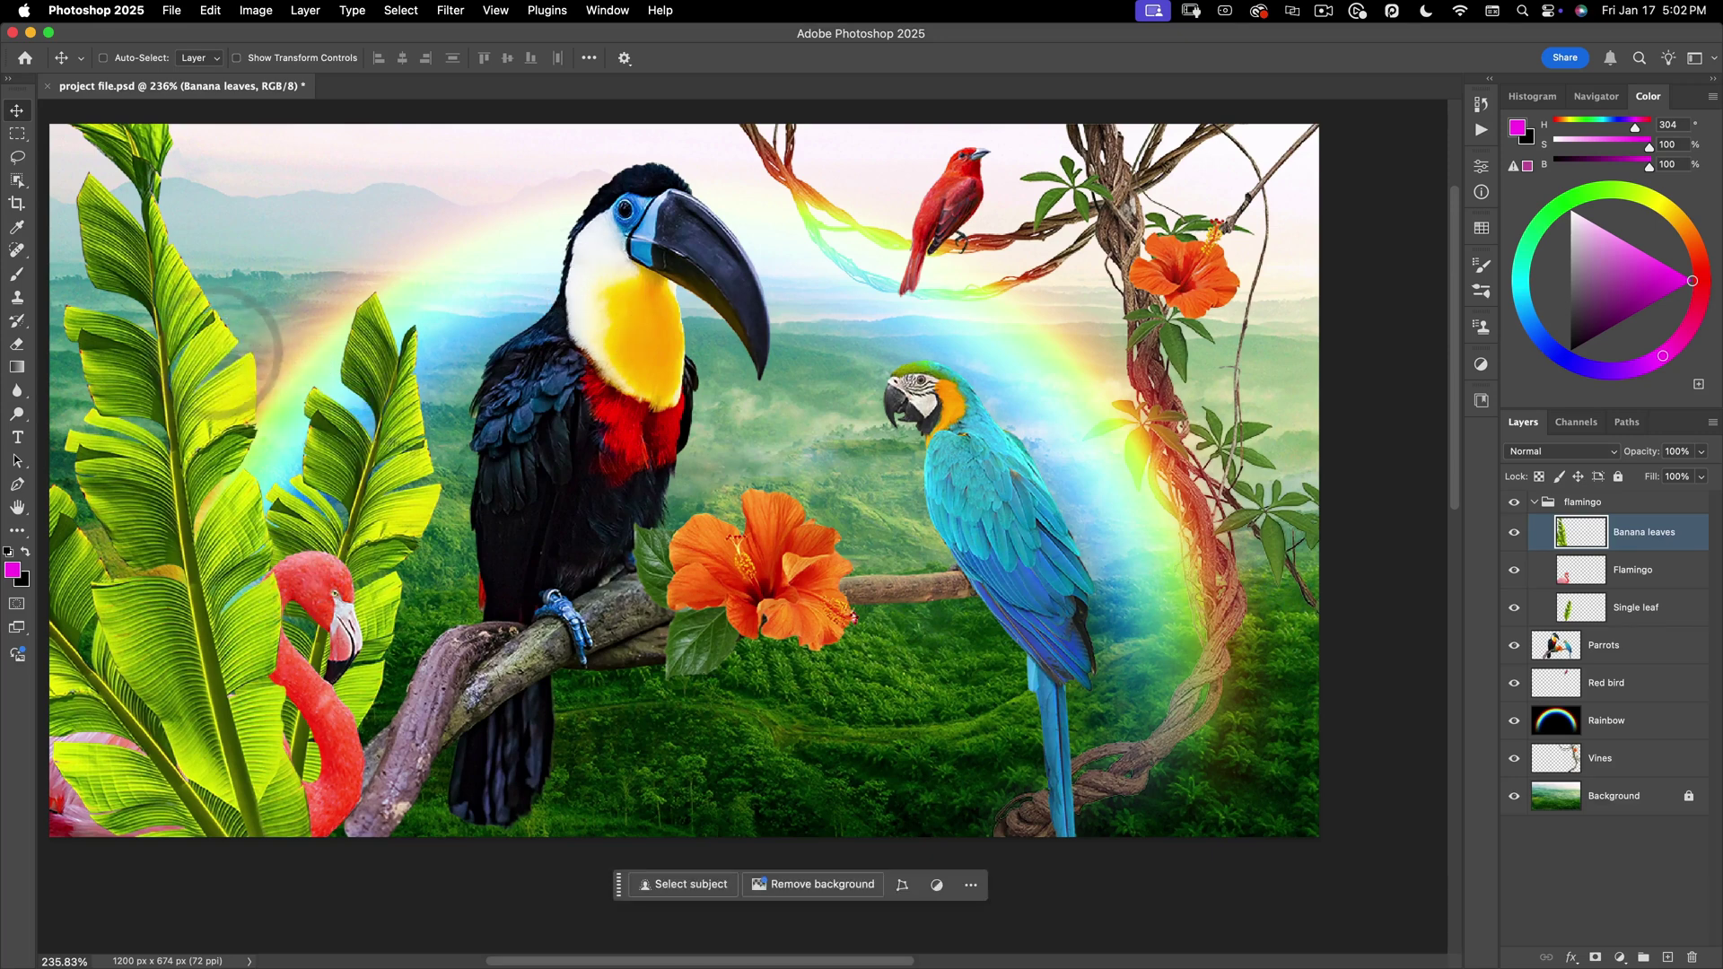
{"action": "left_click_drag", "start_coordinate": [247, 395], "coordinate": [395, 359]}
{"action": "key", "text": "super+z"}
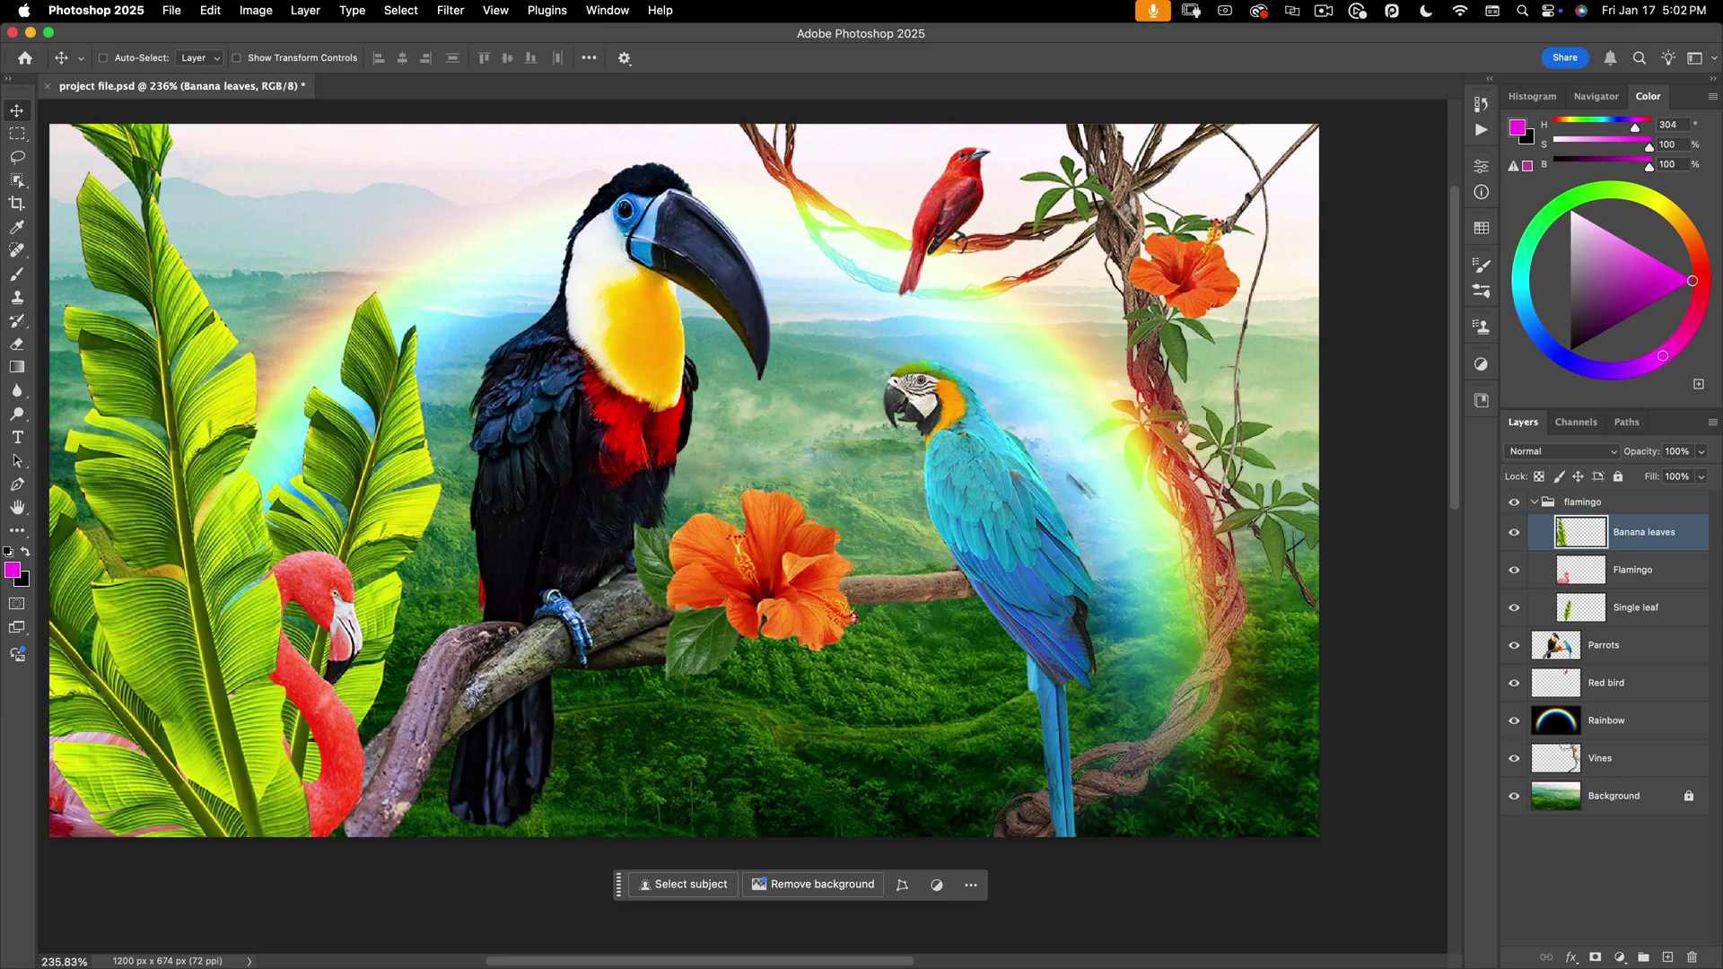
Cmd-click the rainbow on the canvas to select the Rainbow layer
{"action": "left_click", "coordinate": [1029, 346], "text": "super"}
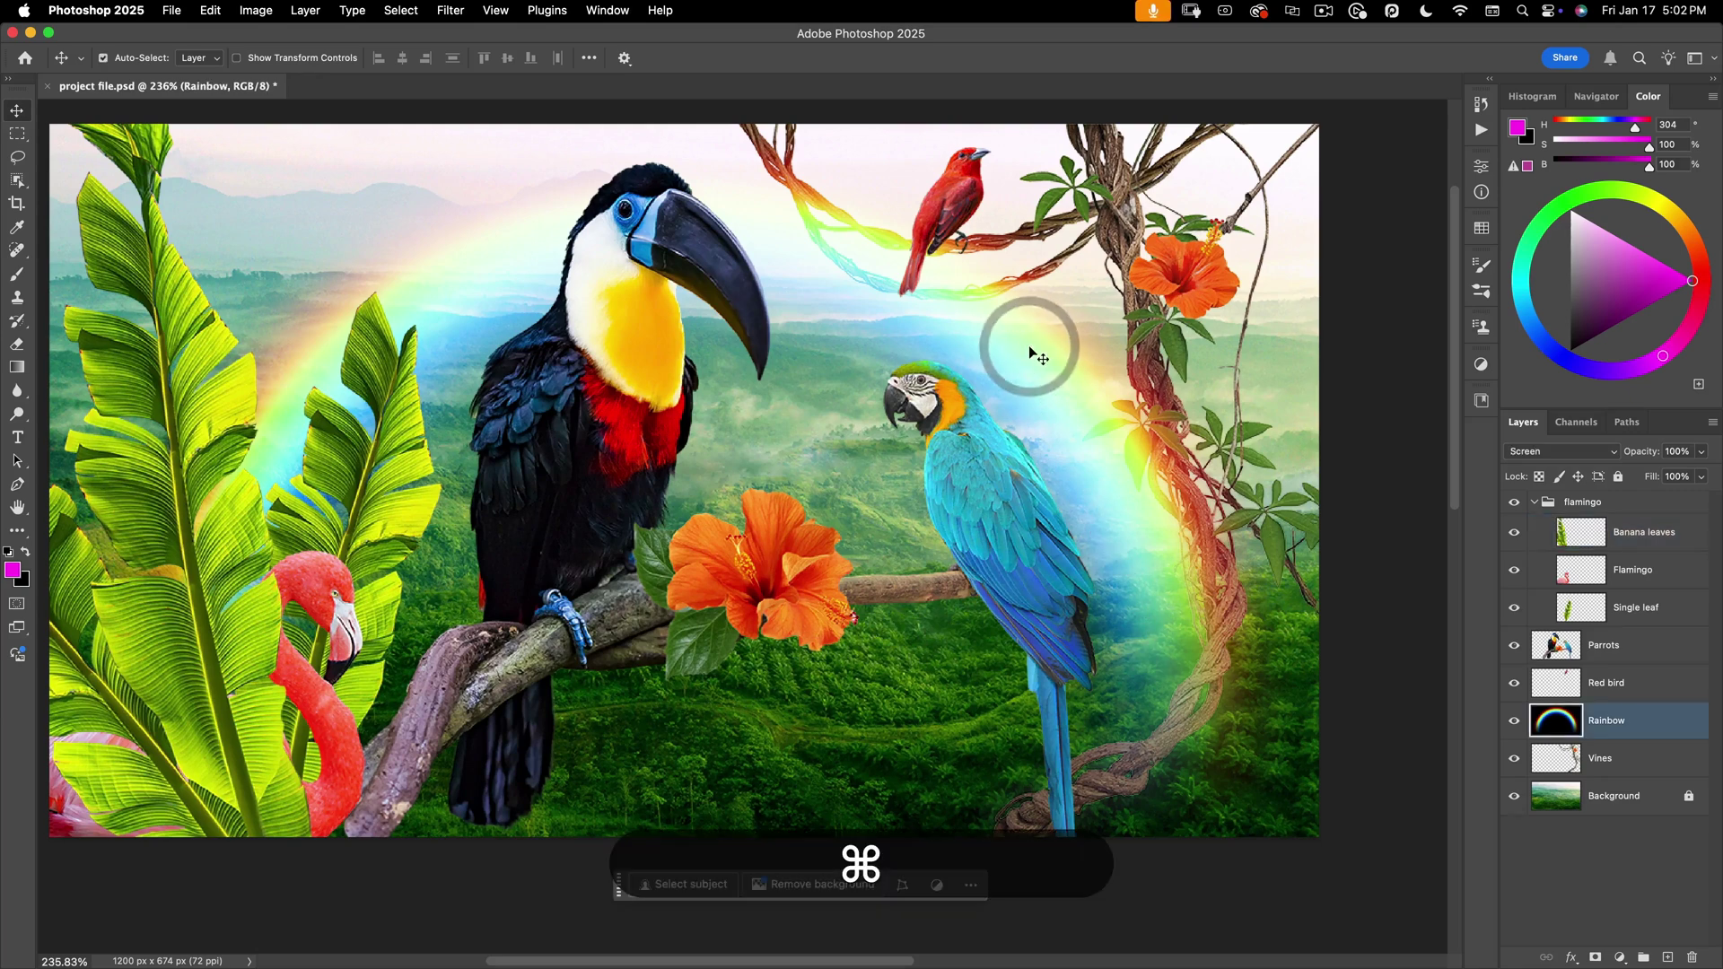
{"action": "left_click", "coordinate": [1028, 357], "text": "super"}
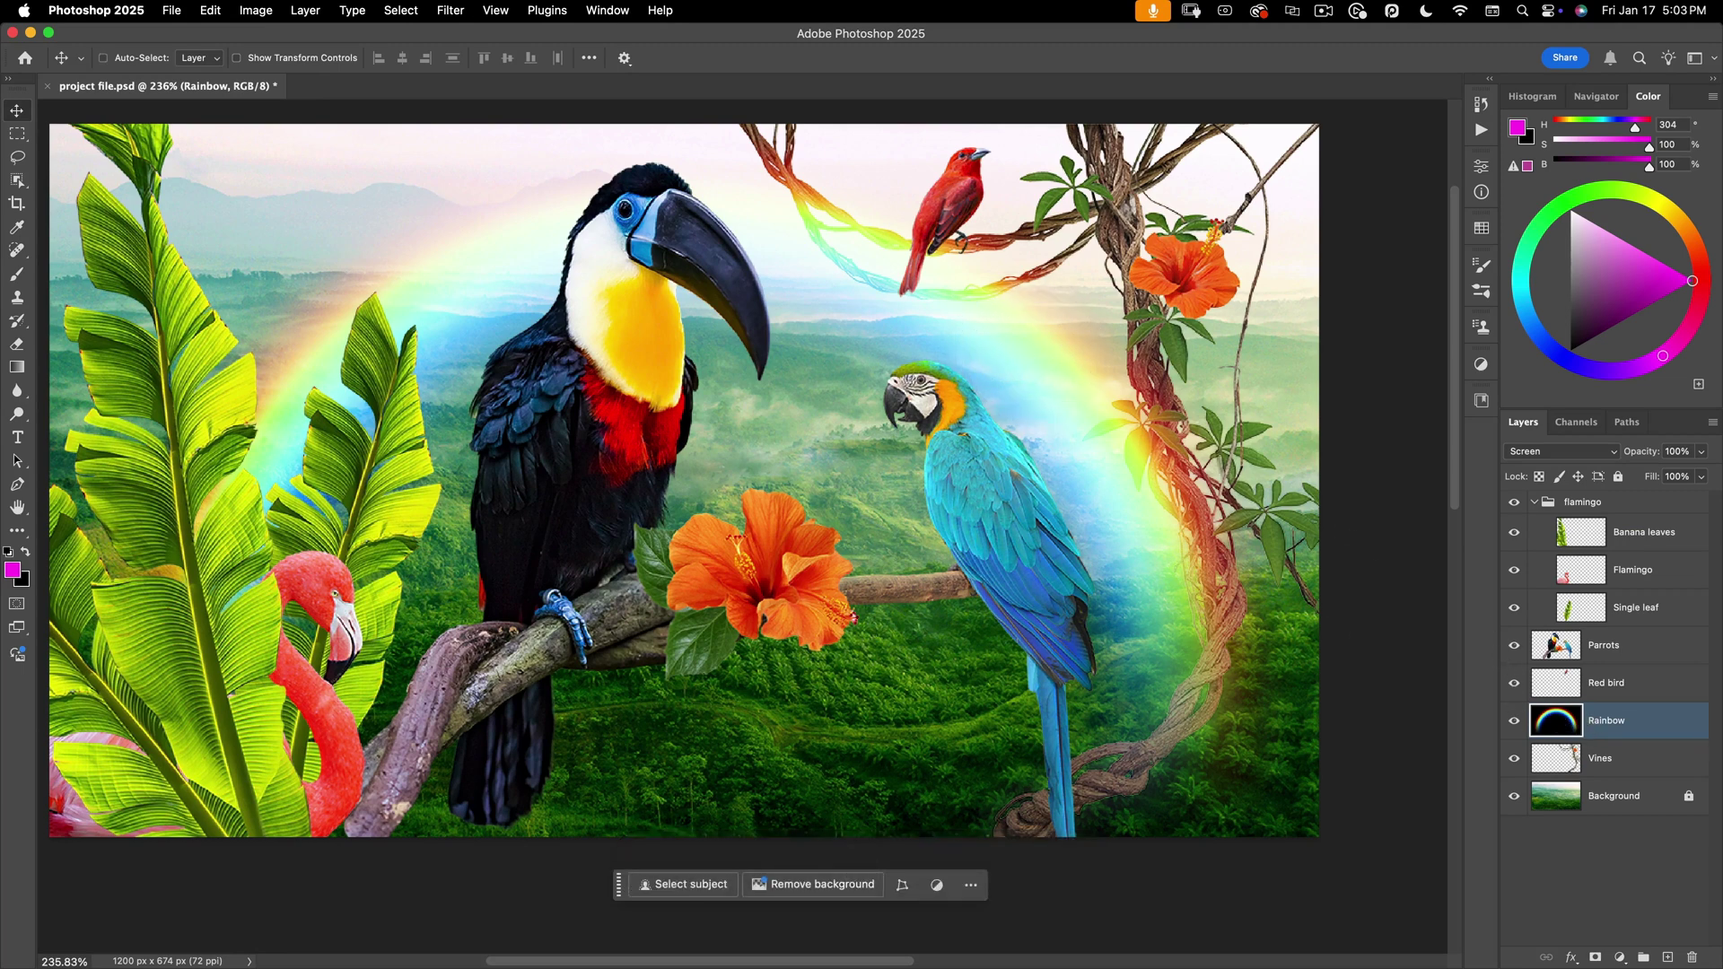
{"action": "key", "text": "super"}
Right-click the canvas to choose Vines, then Background, from the stacked-layer list
{"action": "right_click", "coordinate": [1107, 186]}
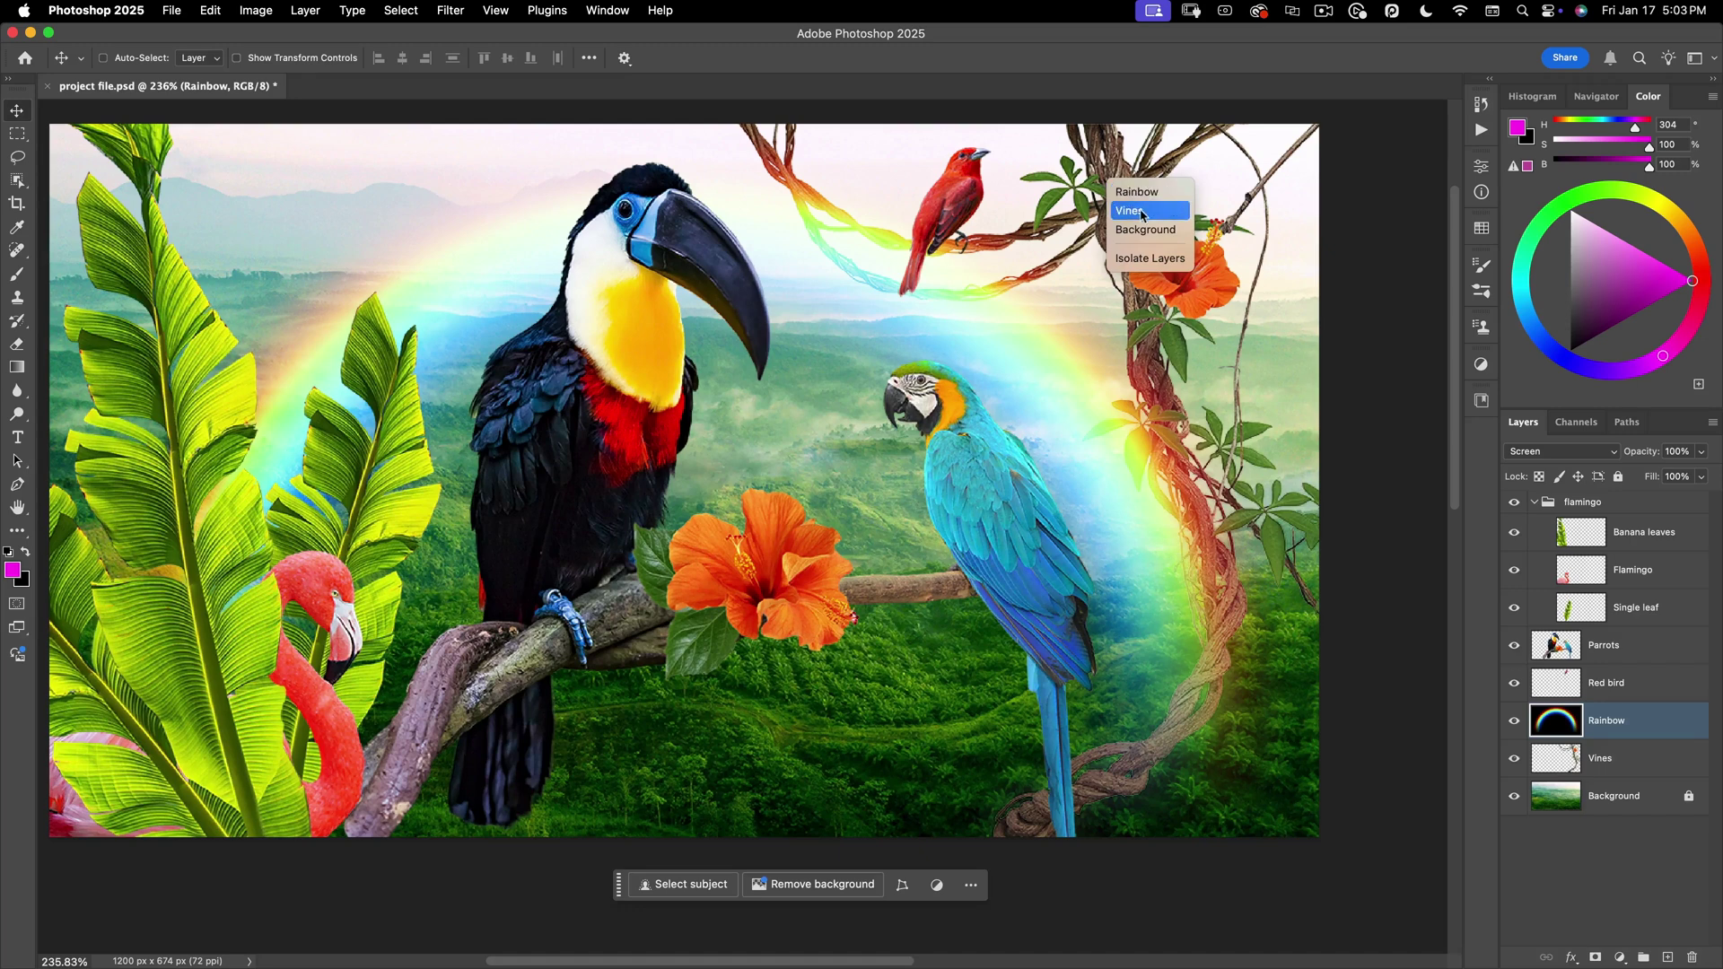
{"action": "left_click", "coordinate": [1138, 211]}
{"action": "right_click", "coordinate": [1130, 248]}
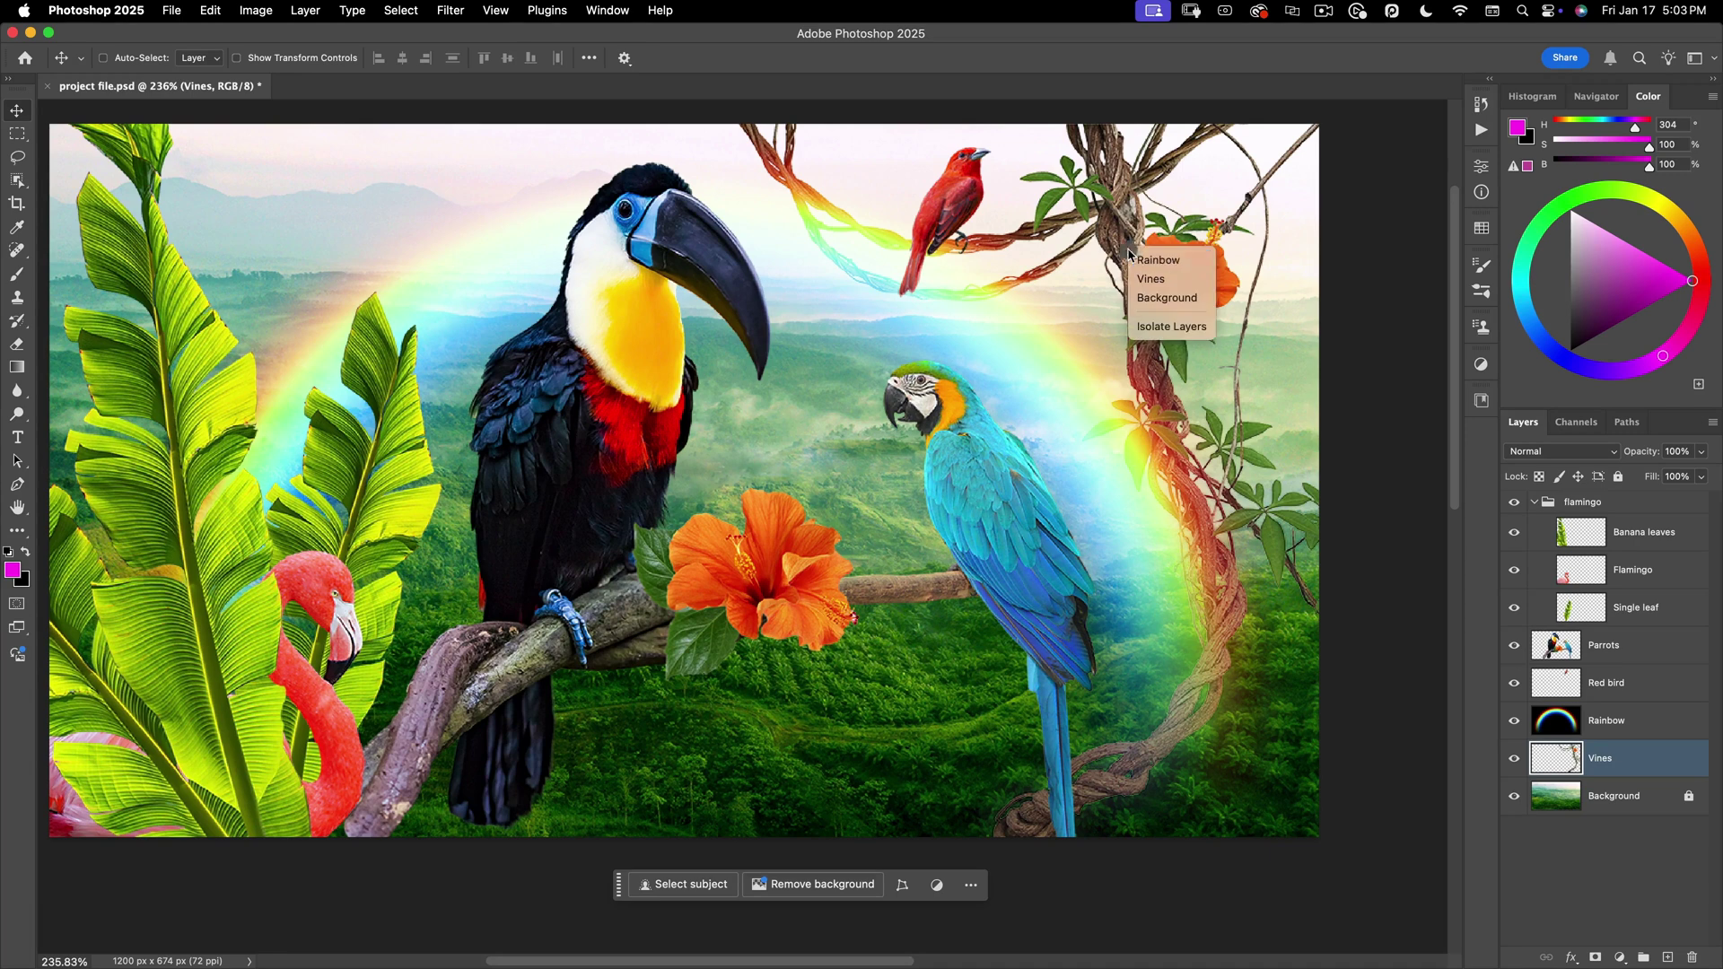
{"action": "left_click", "coordinate": [1140, 299]}
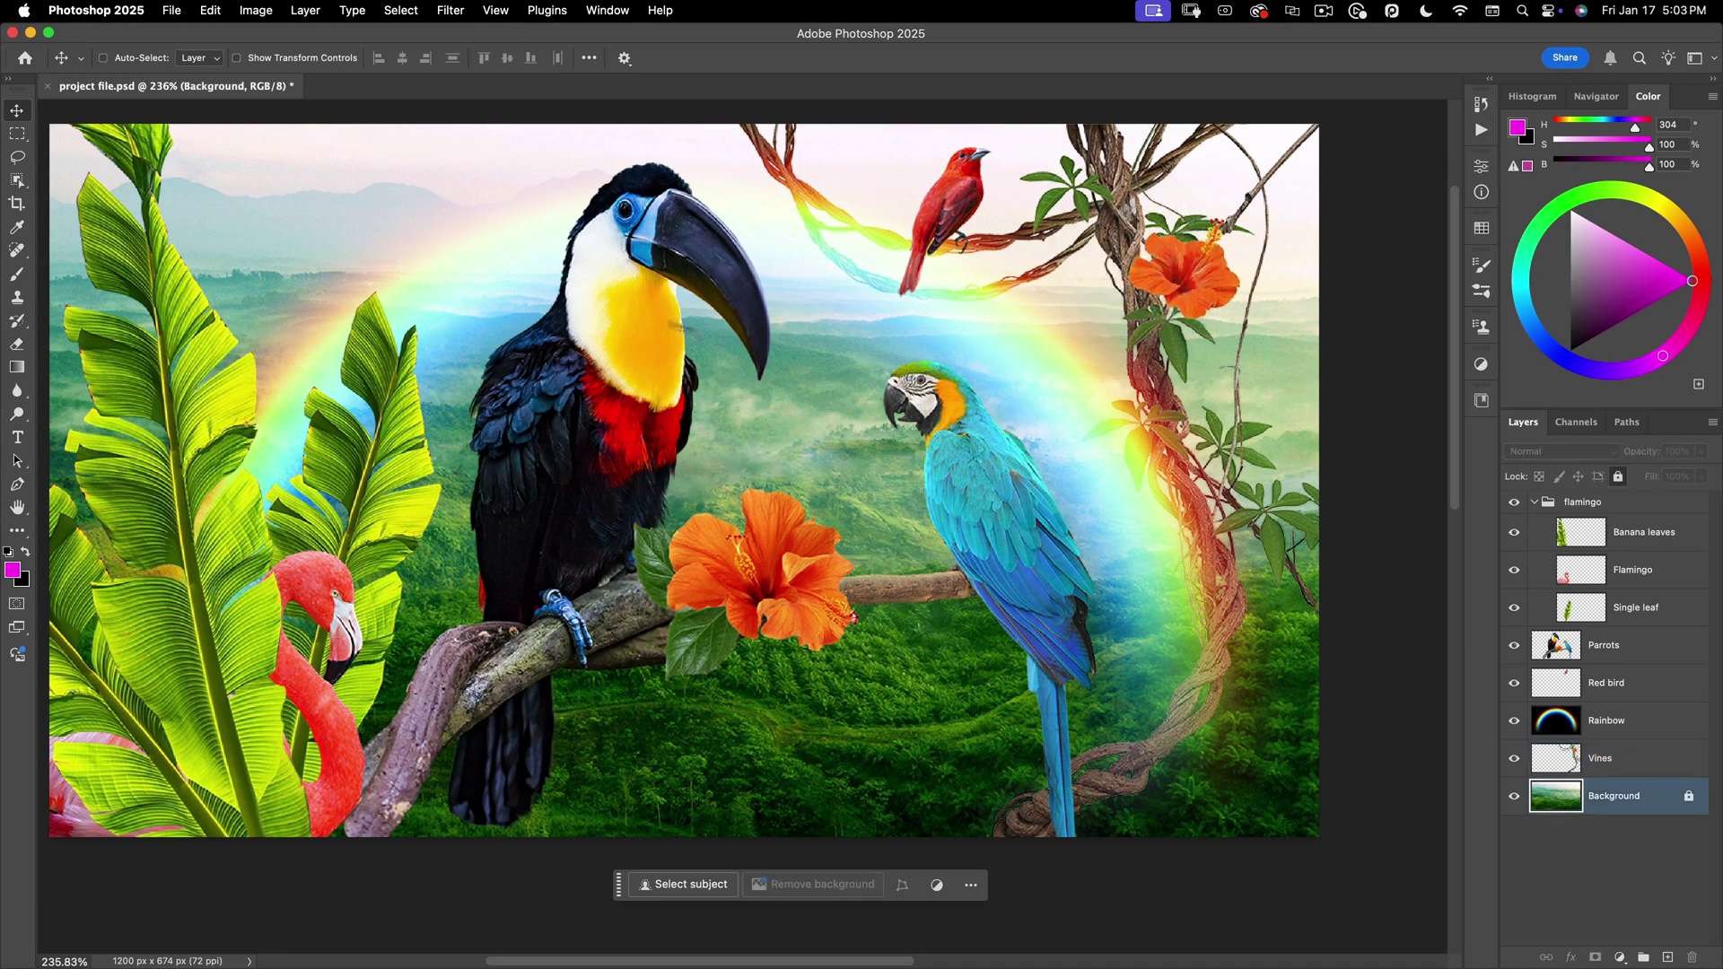
Right-click under the toucan to choose Background again, then reopen the layer list near the beak
{"action": "right_click", "coordinate": [604, 275]}
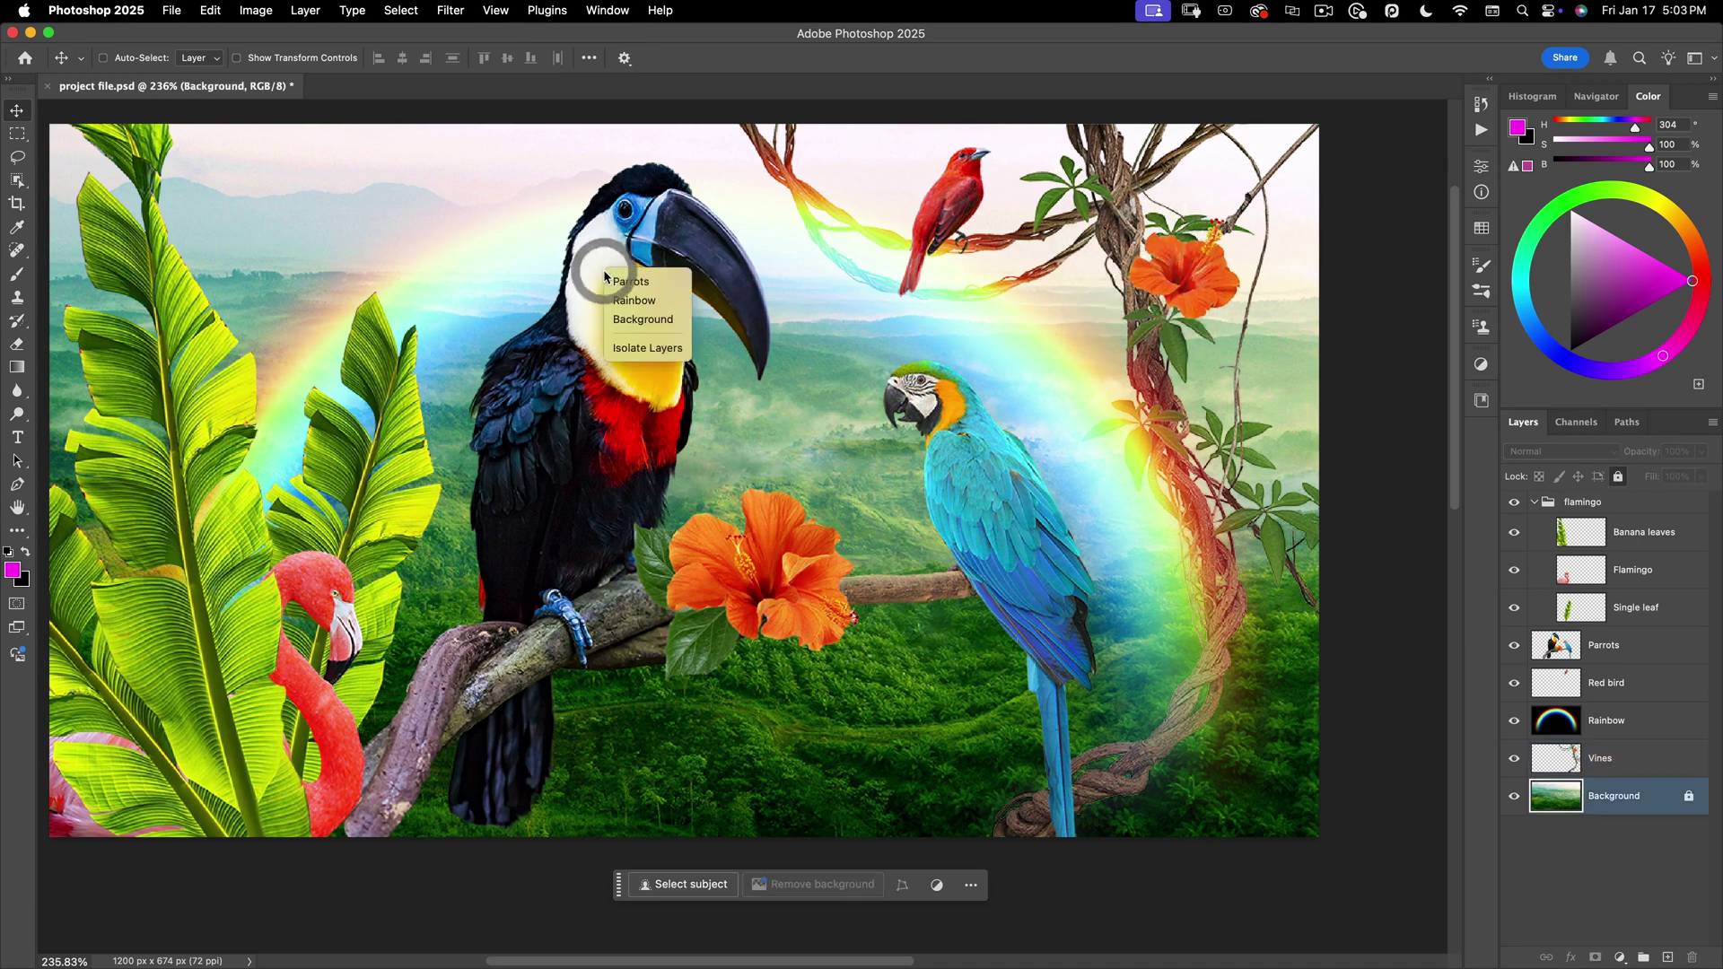
{"action": "left_click", "coordinate": [639, 321]}
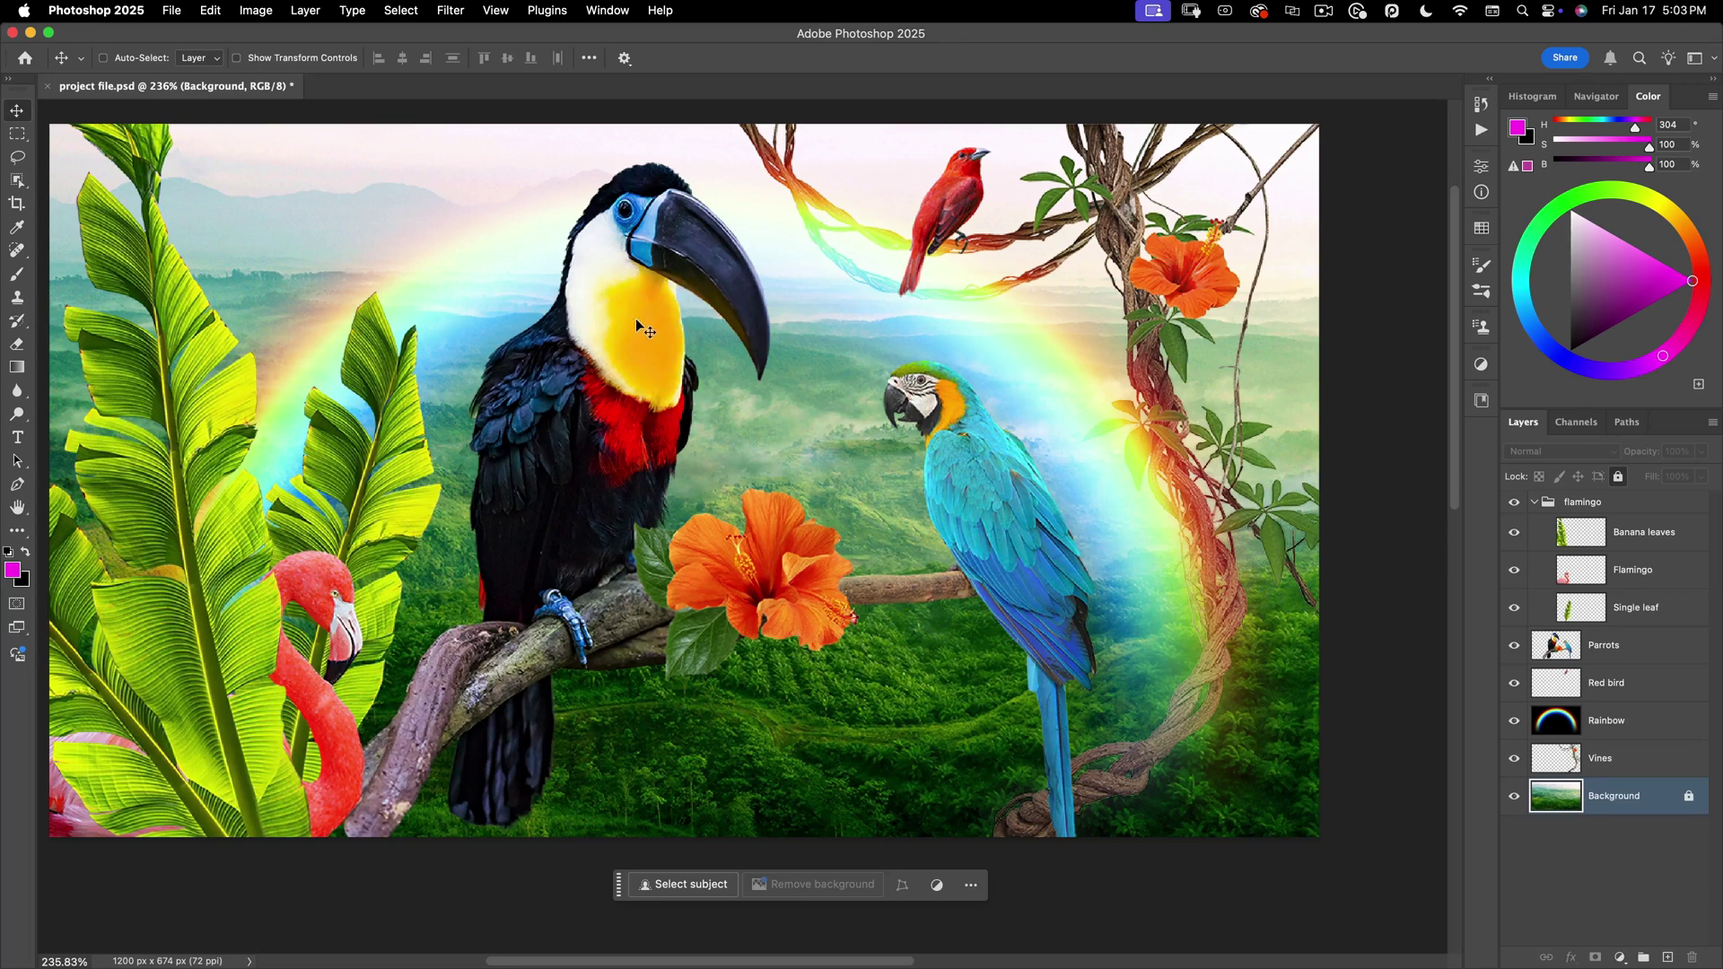
{"action": "right_click", "coordinate": [652, 232]}
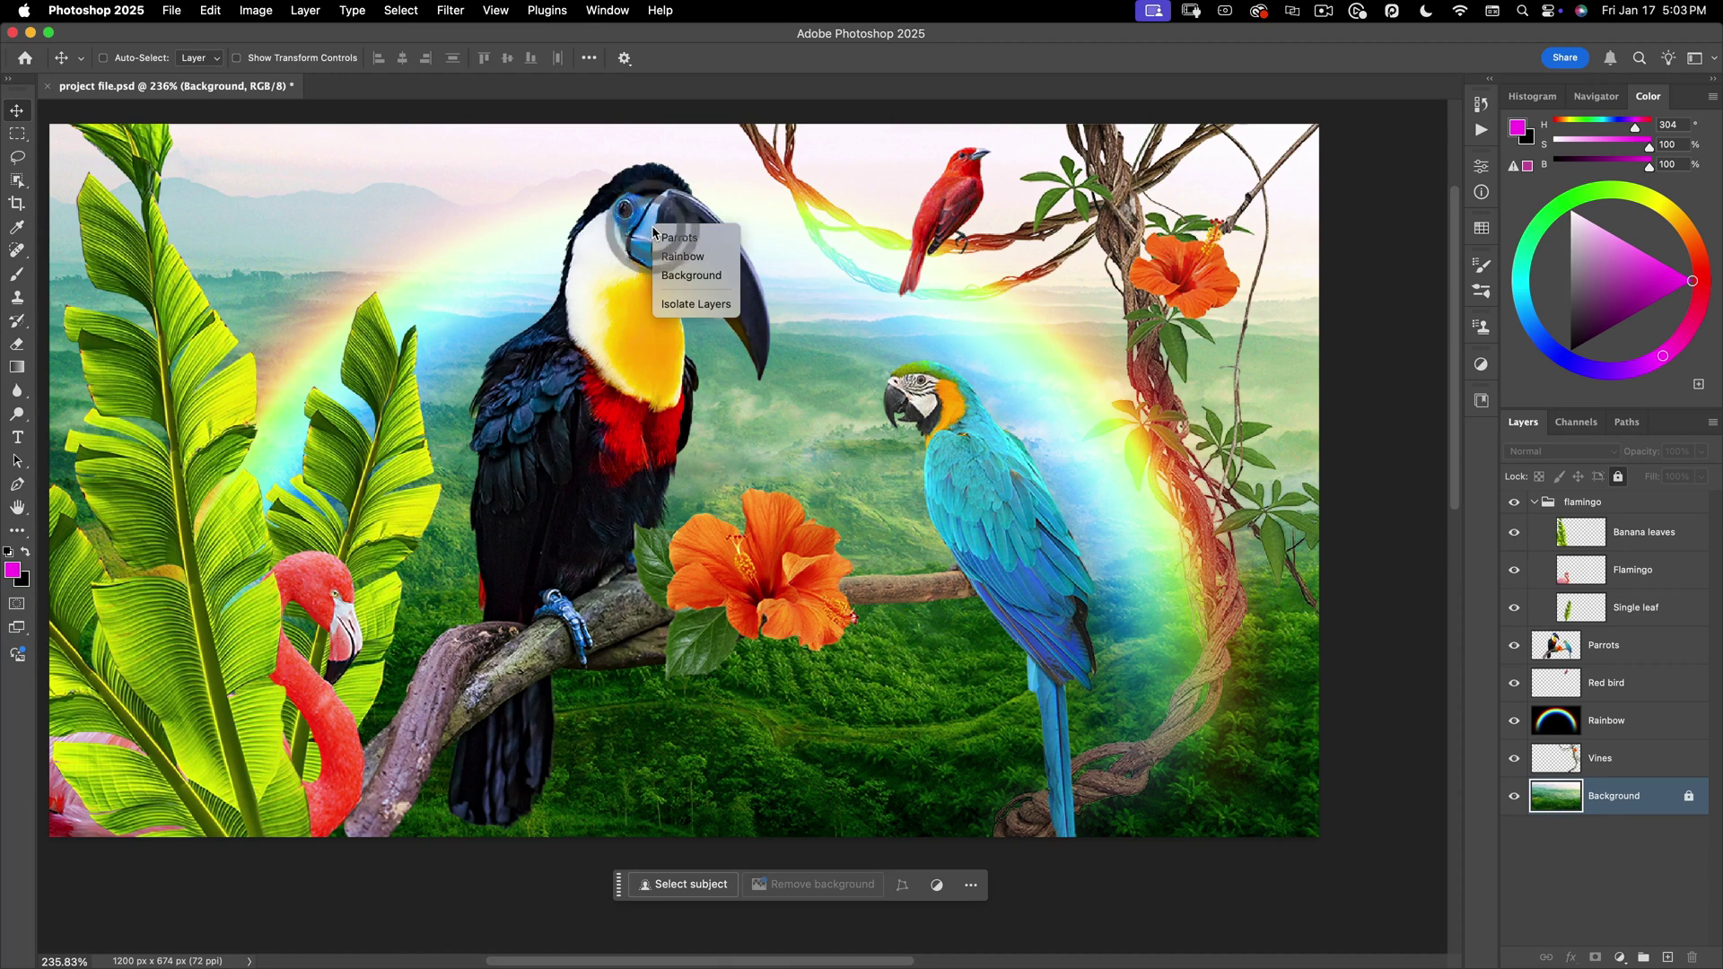
{"action": "left_click", "coordinate": [630, 275]}
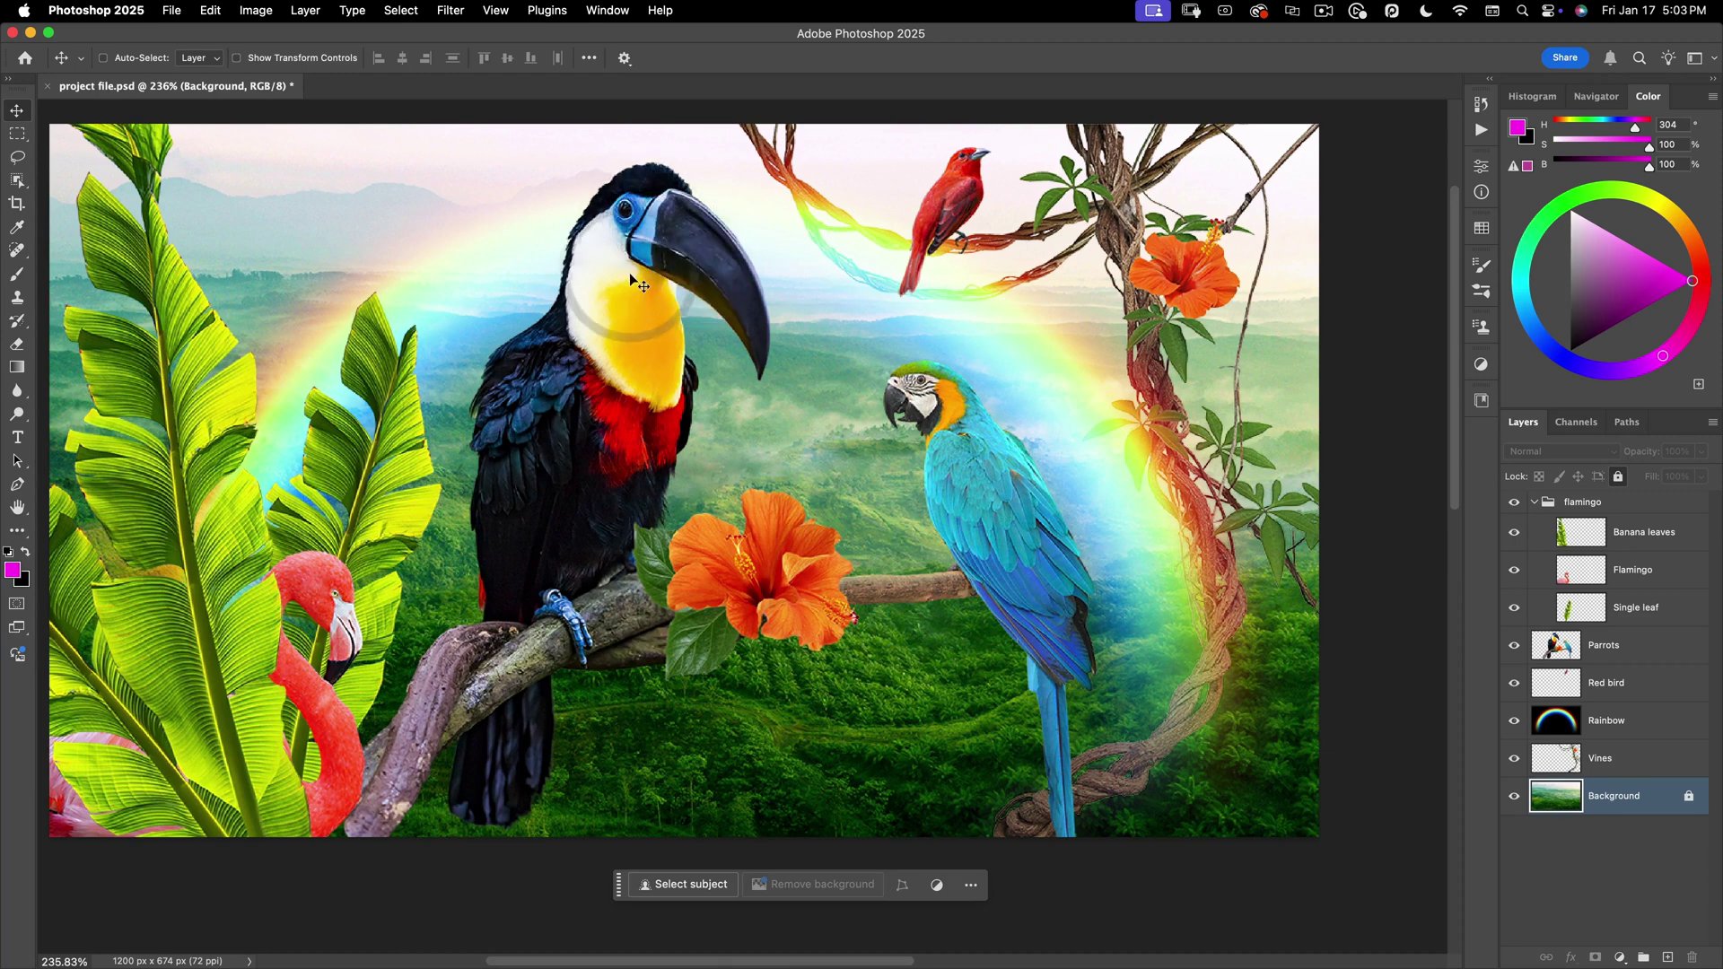
{"action": "right_click", "coordinate": [691, 217]}
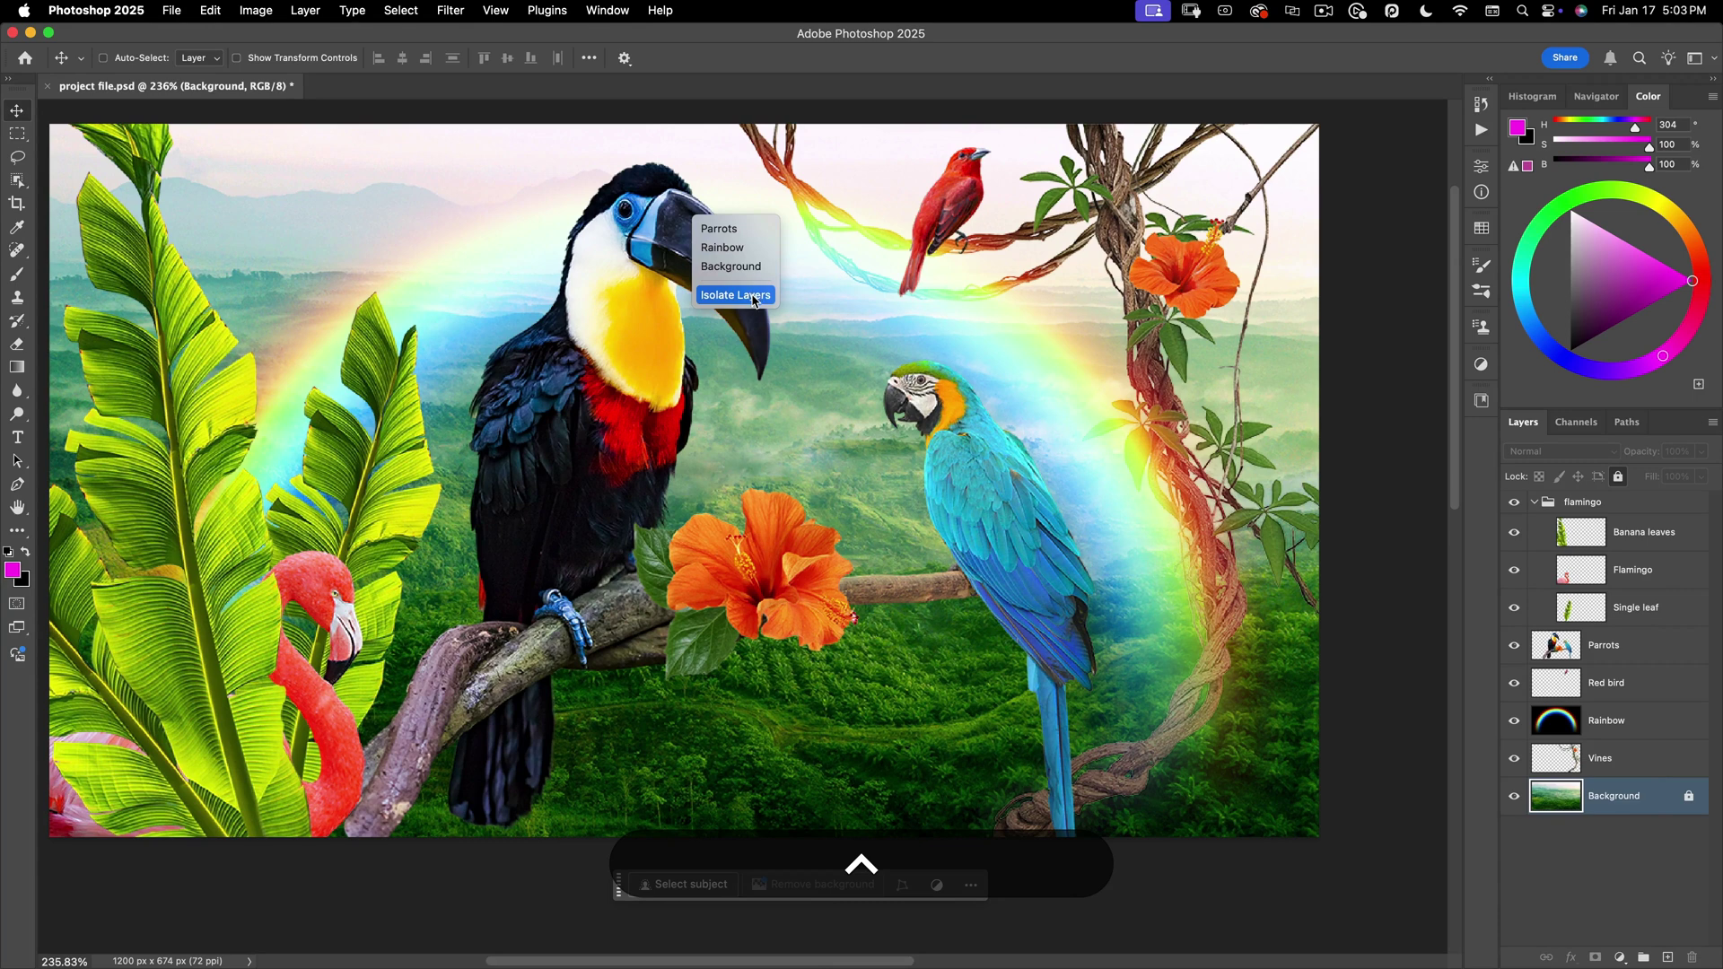
{"action": "right_click", "coordinate": [859, 278]}
Select the Parrots layer by Cmd-clicking the toucan, duplicate it with Cmd+J, then delete the copy
{"action": "left_click", "coordinate": [771, 339]}
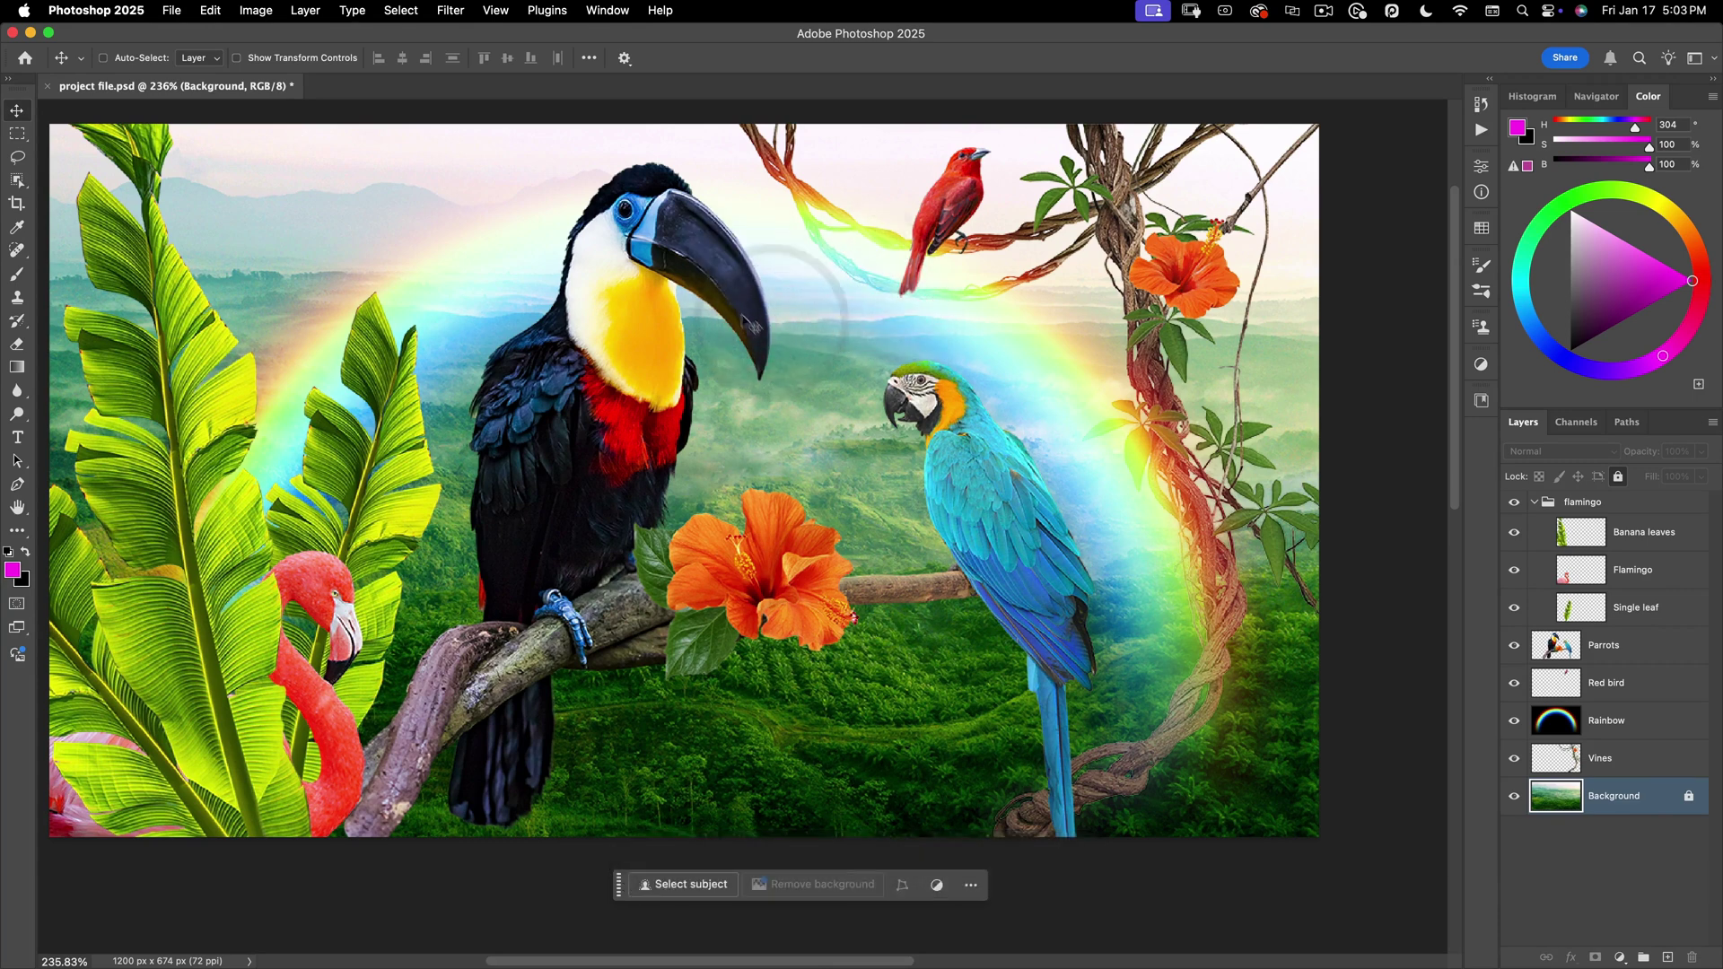
{"action": "left_click", "coordinate": [748, 318], "text": "super"}
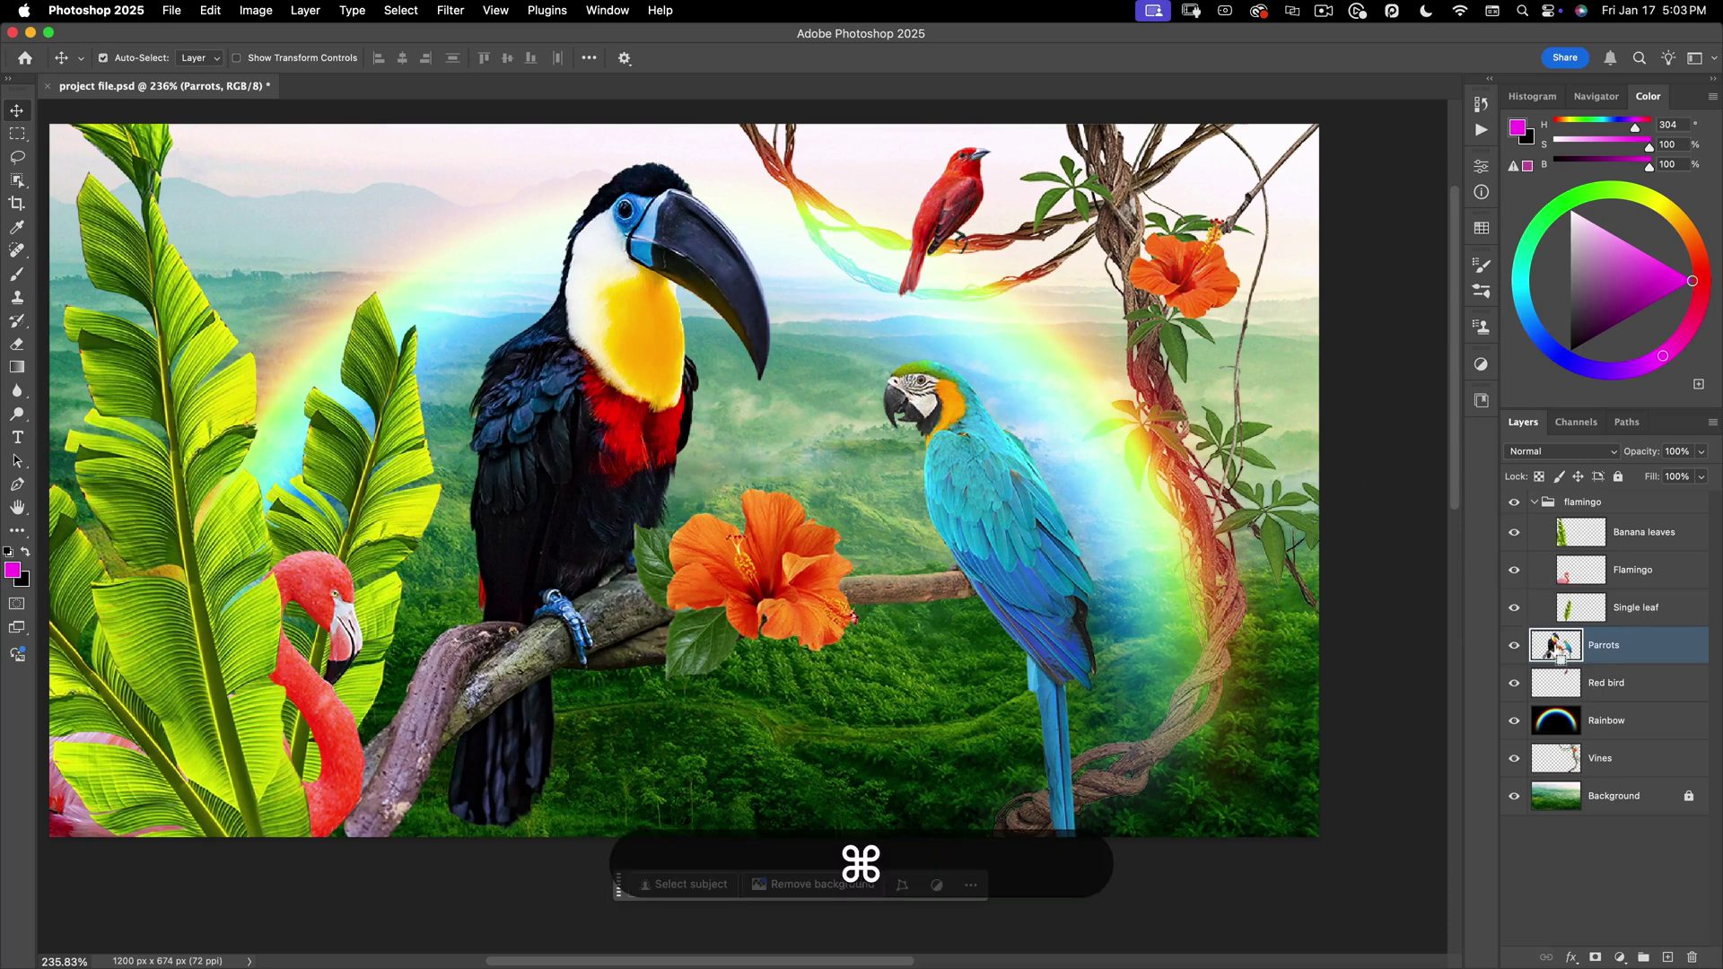
{"action": "key", "text": "super+j"}
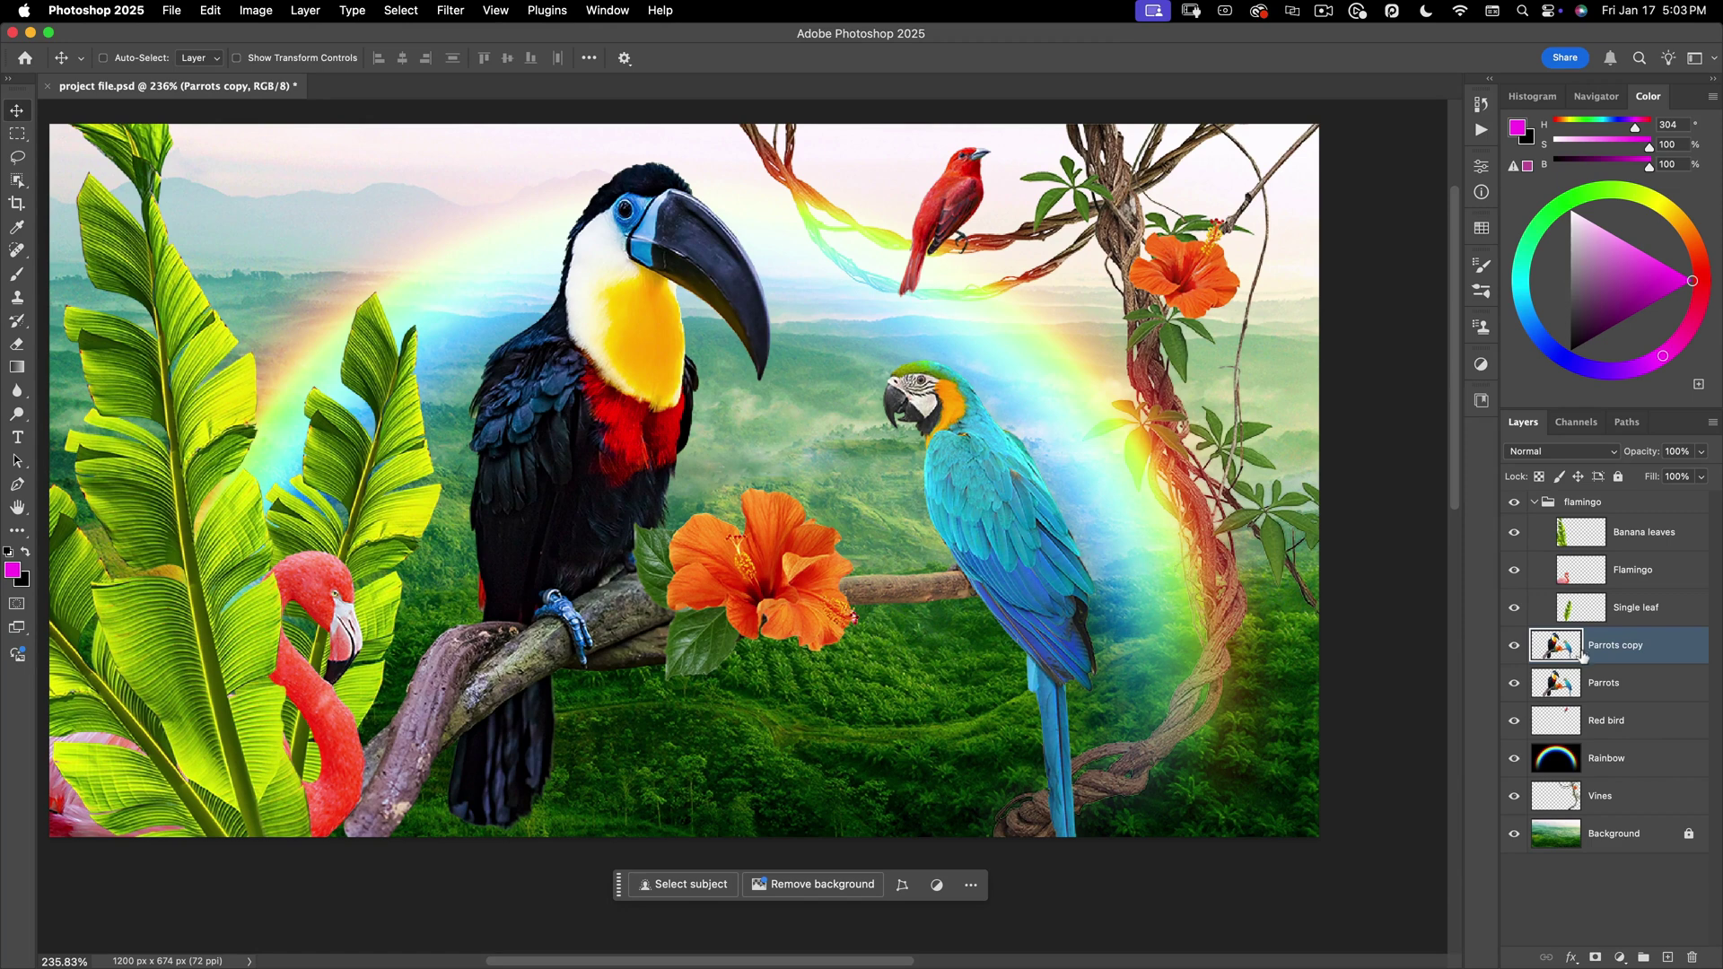
{"action": "left_click_drag", "start_coordinate": [1600, 658], "coordinate": [1692, 956]}
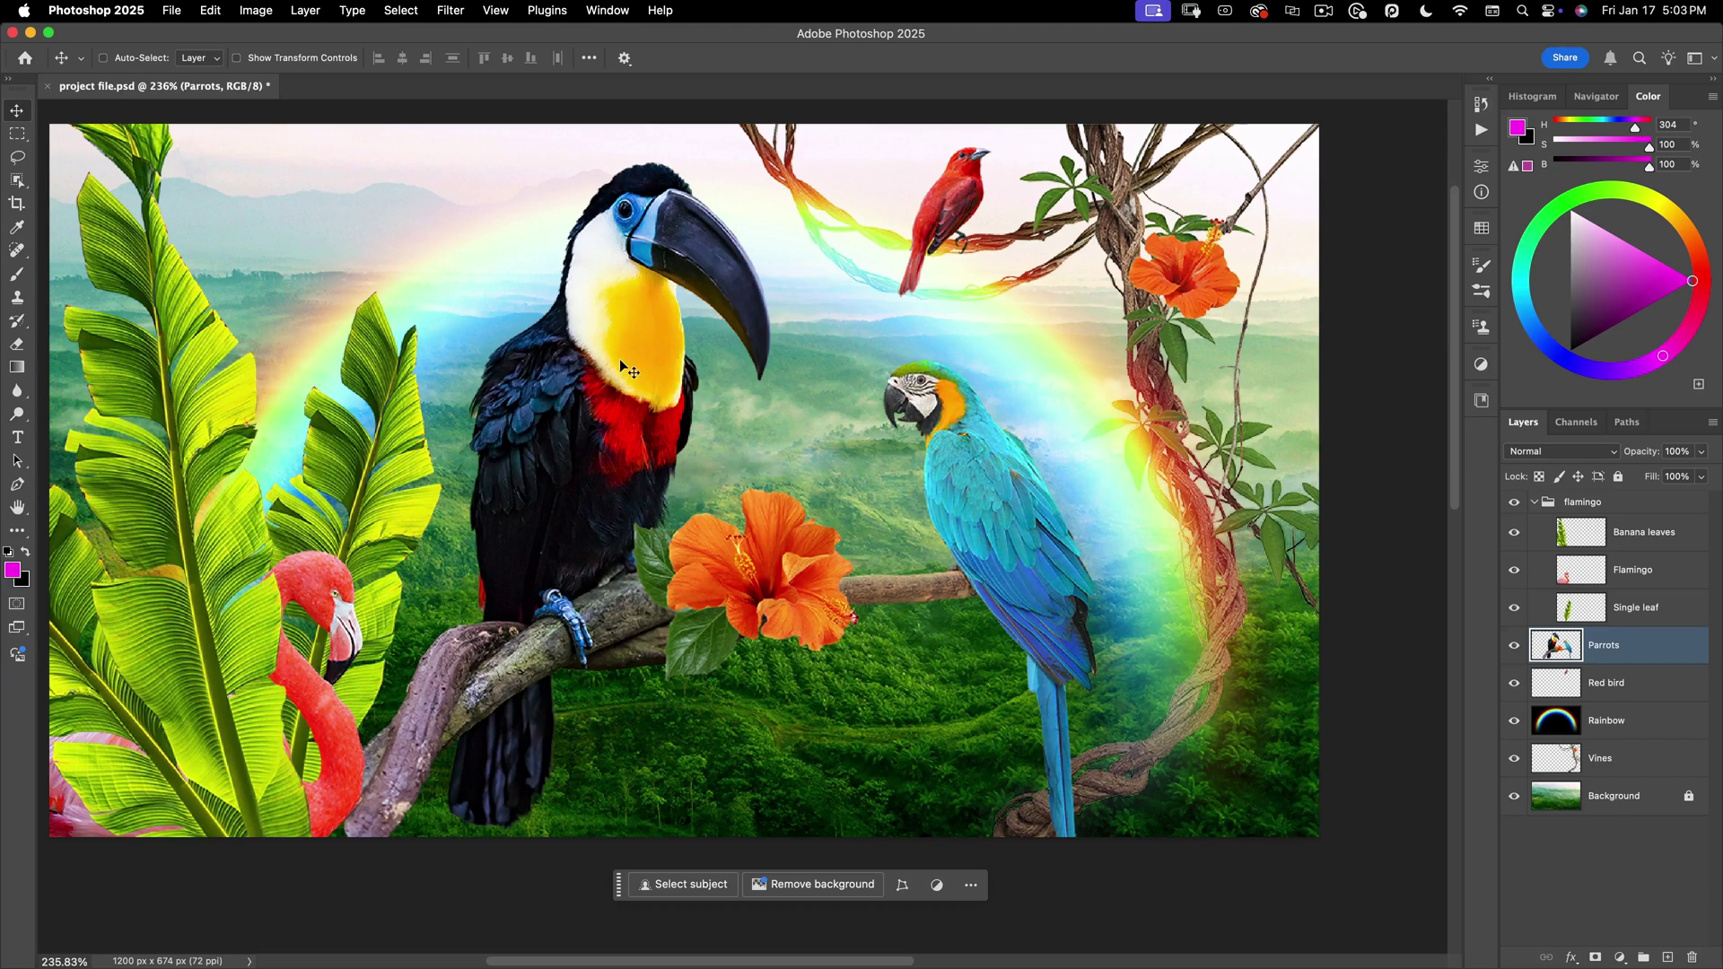
Option-drag a copy of the toucan 472 px right, then delete that copy layer
{"action": "key", "text": "alt"}
{"action": "left_click_drag", "start_coordinate": [620, 360], "coordinate": [1123, 352]}
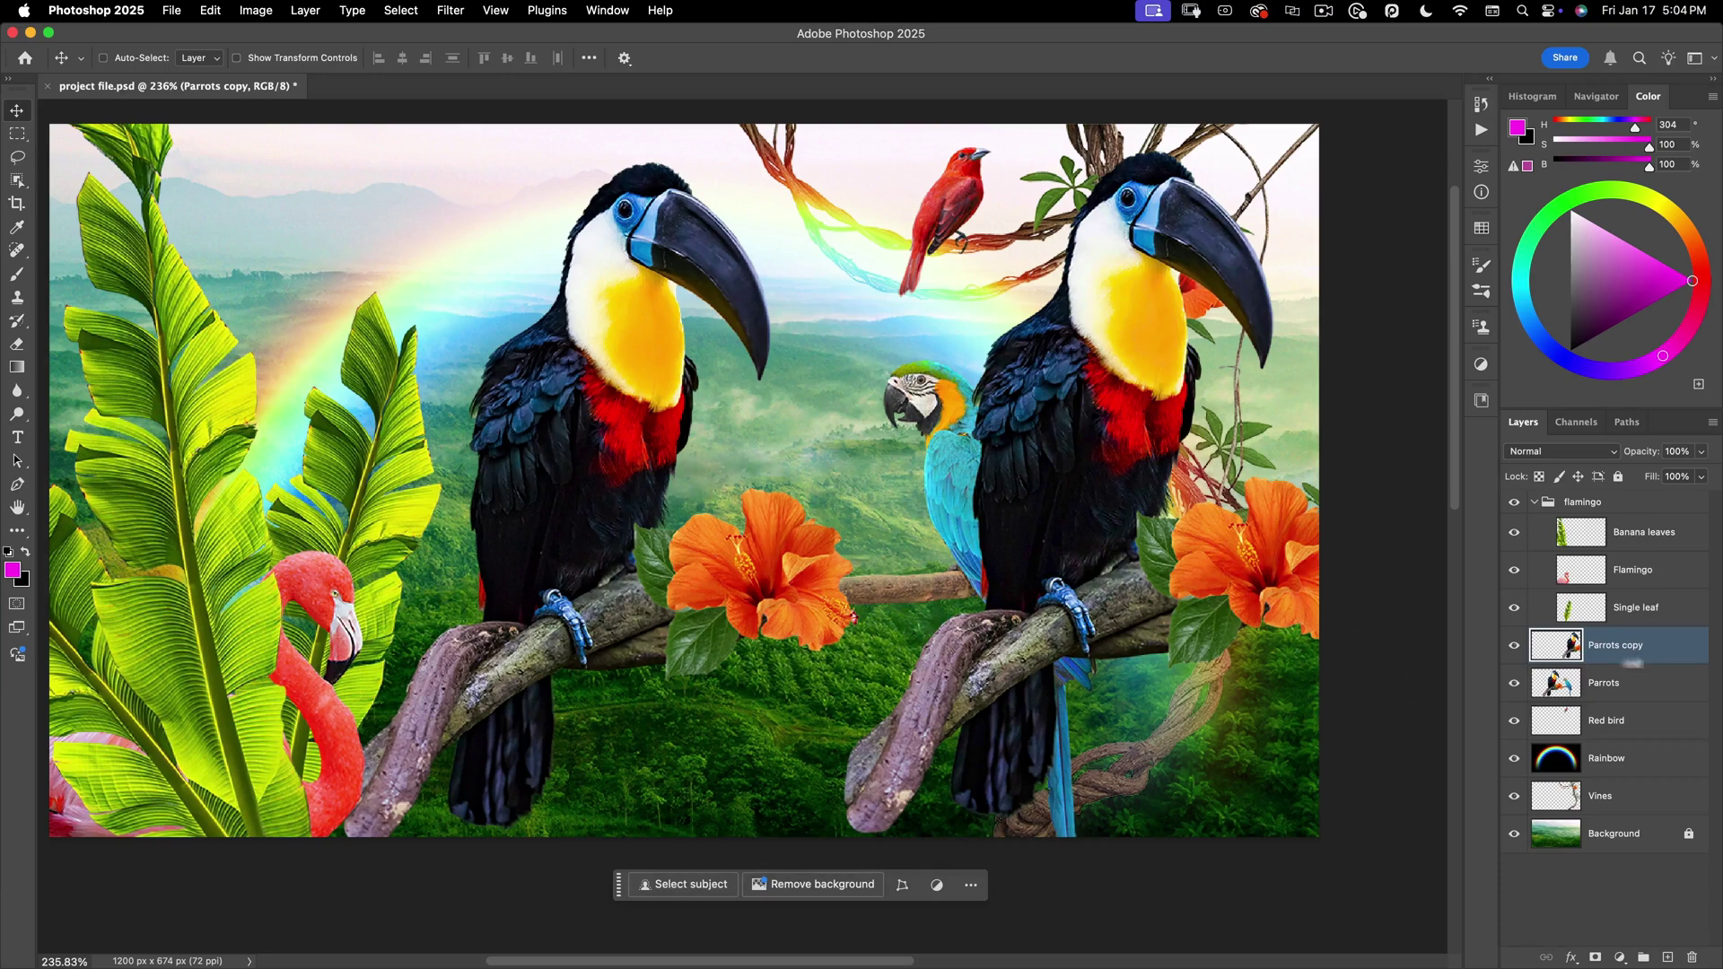
{"action": "left_click_drag", "start_coordinate": [1645, 662], "coordinate": [1692, 956]}
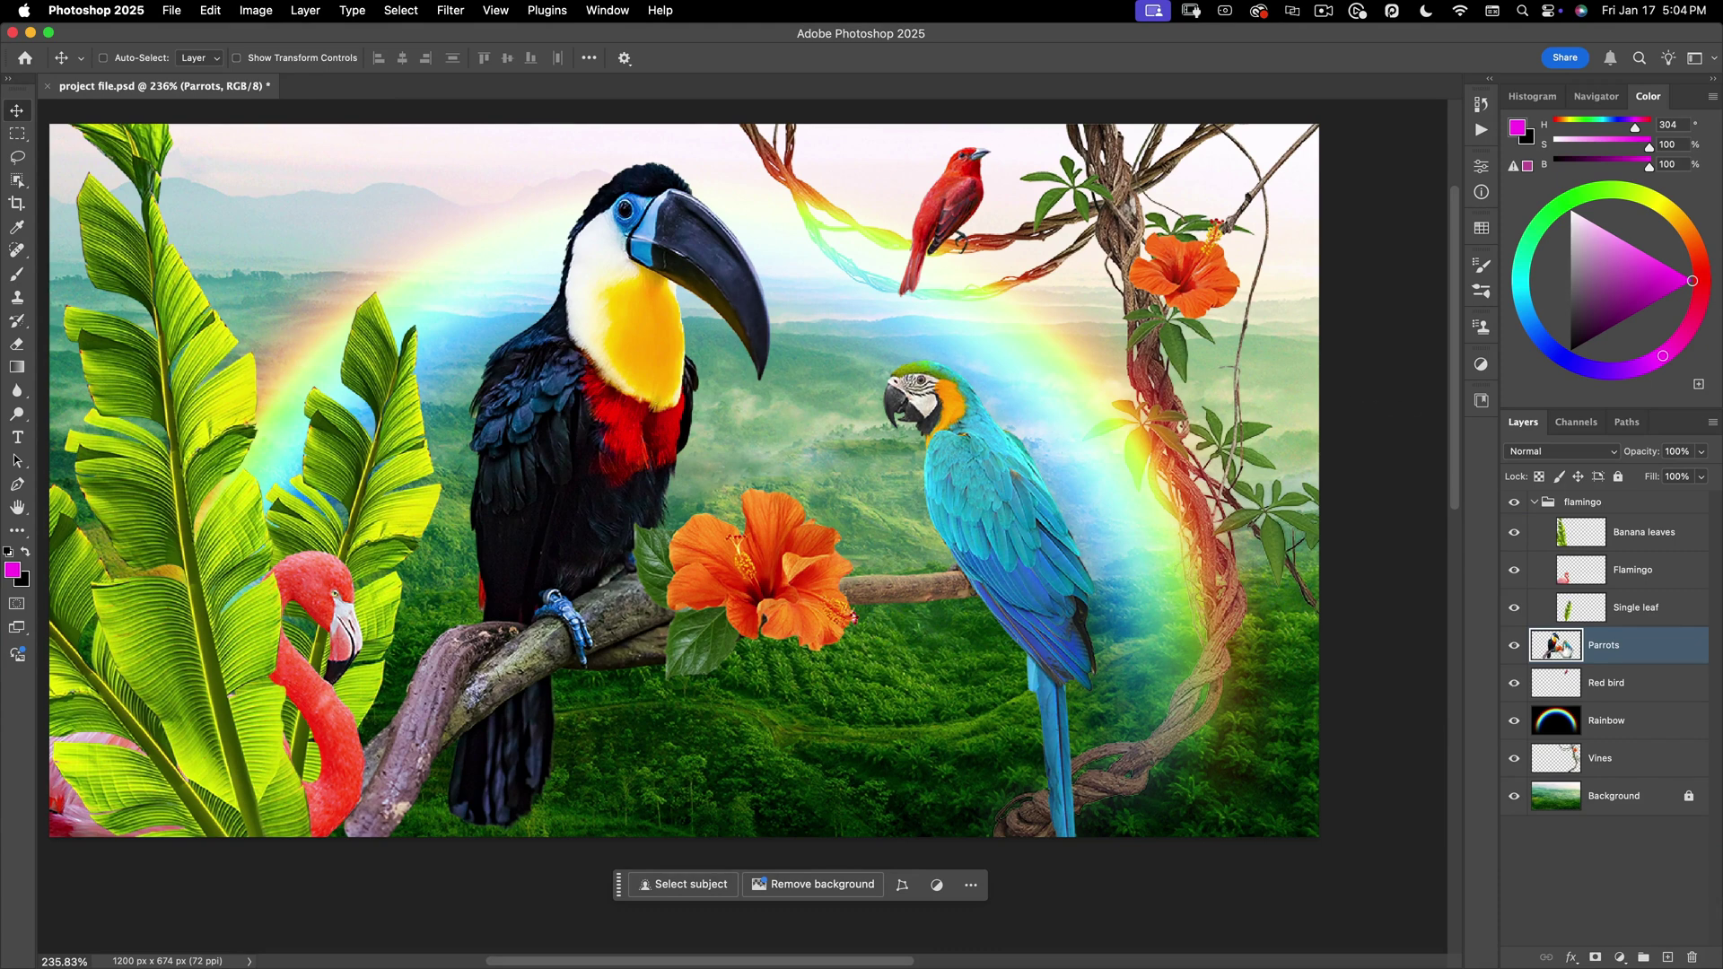
Create Parrots copy by Option-dragging the layer, then Parrots copy 2 nudged right with Option+Shift+Right
{"action": "key", "text": "alt"}
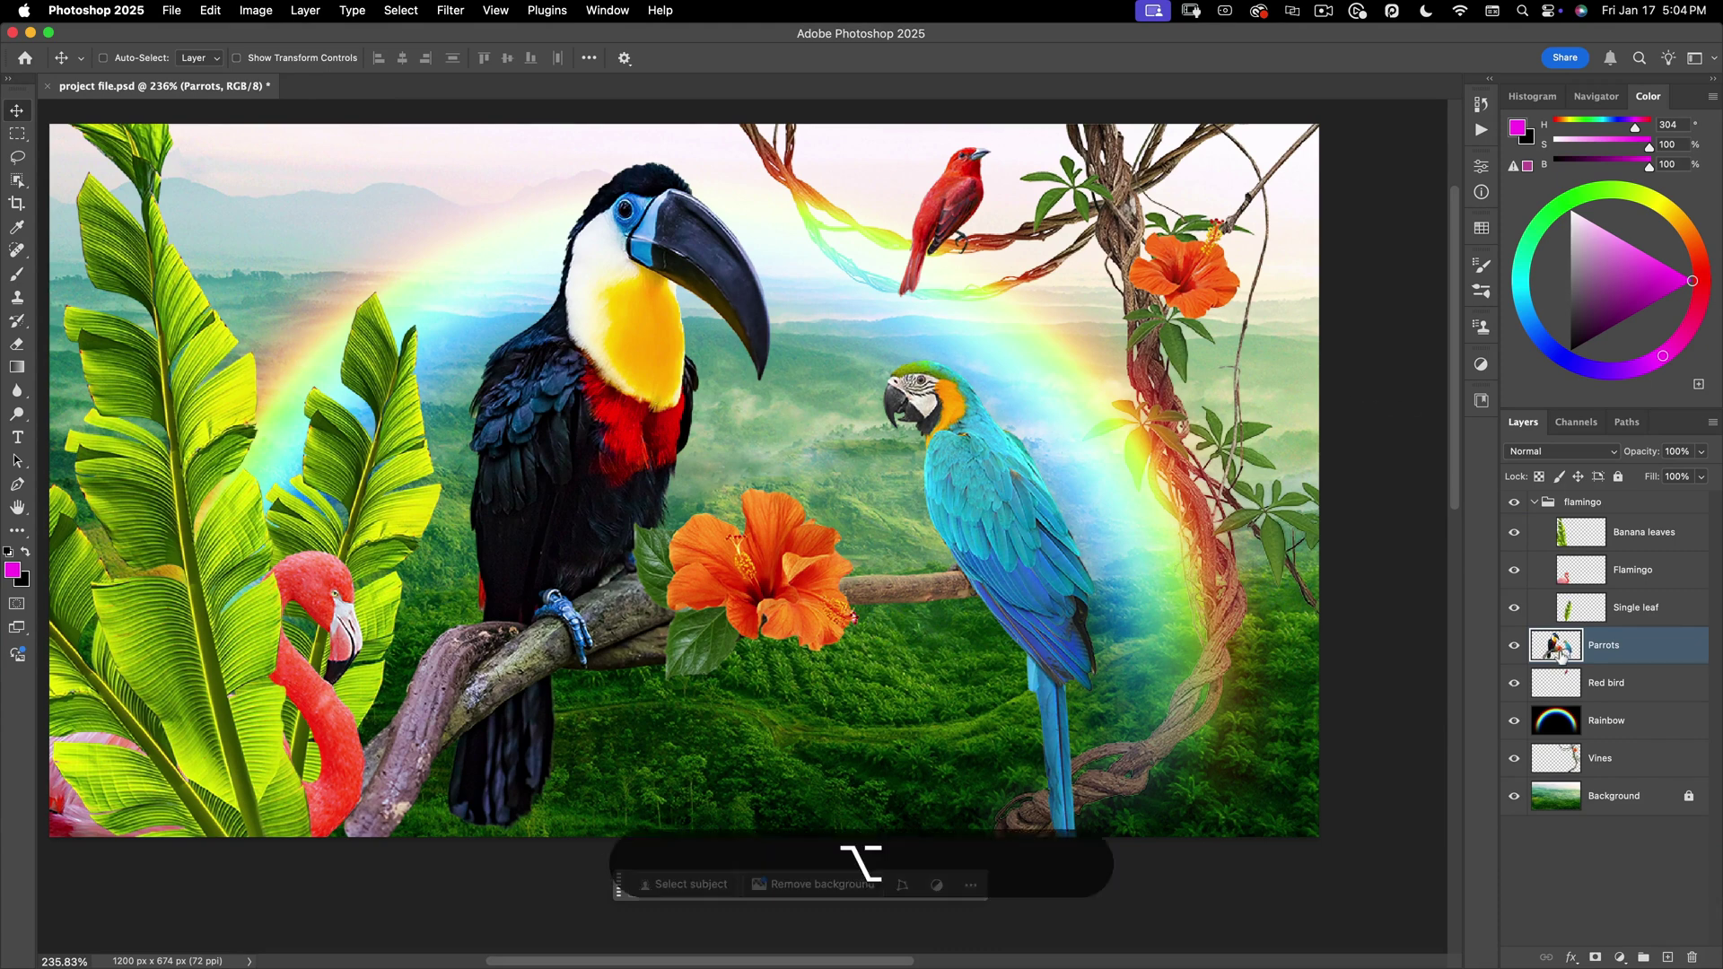
{"action": "left_click_drag", "start_coordinate": [1566, 652], "coordinate": [1566, 685]}
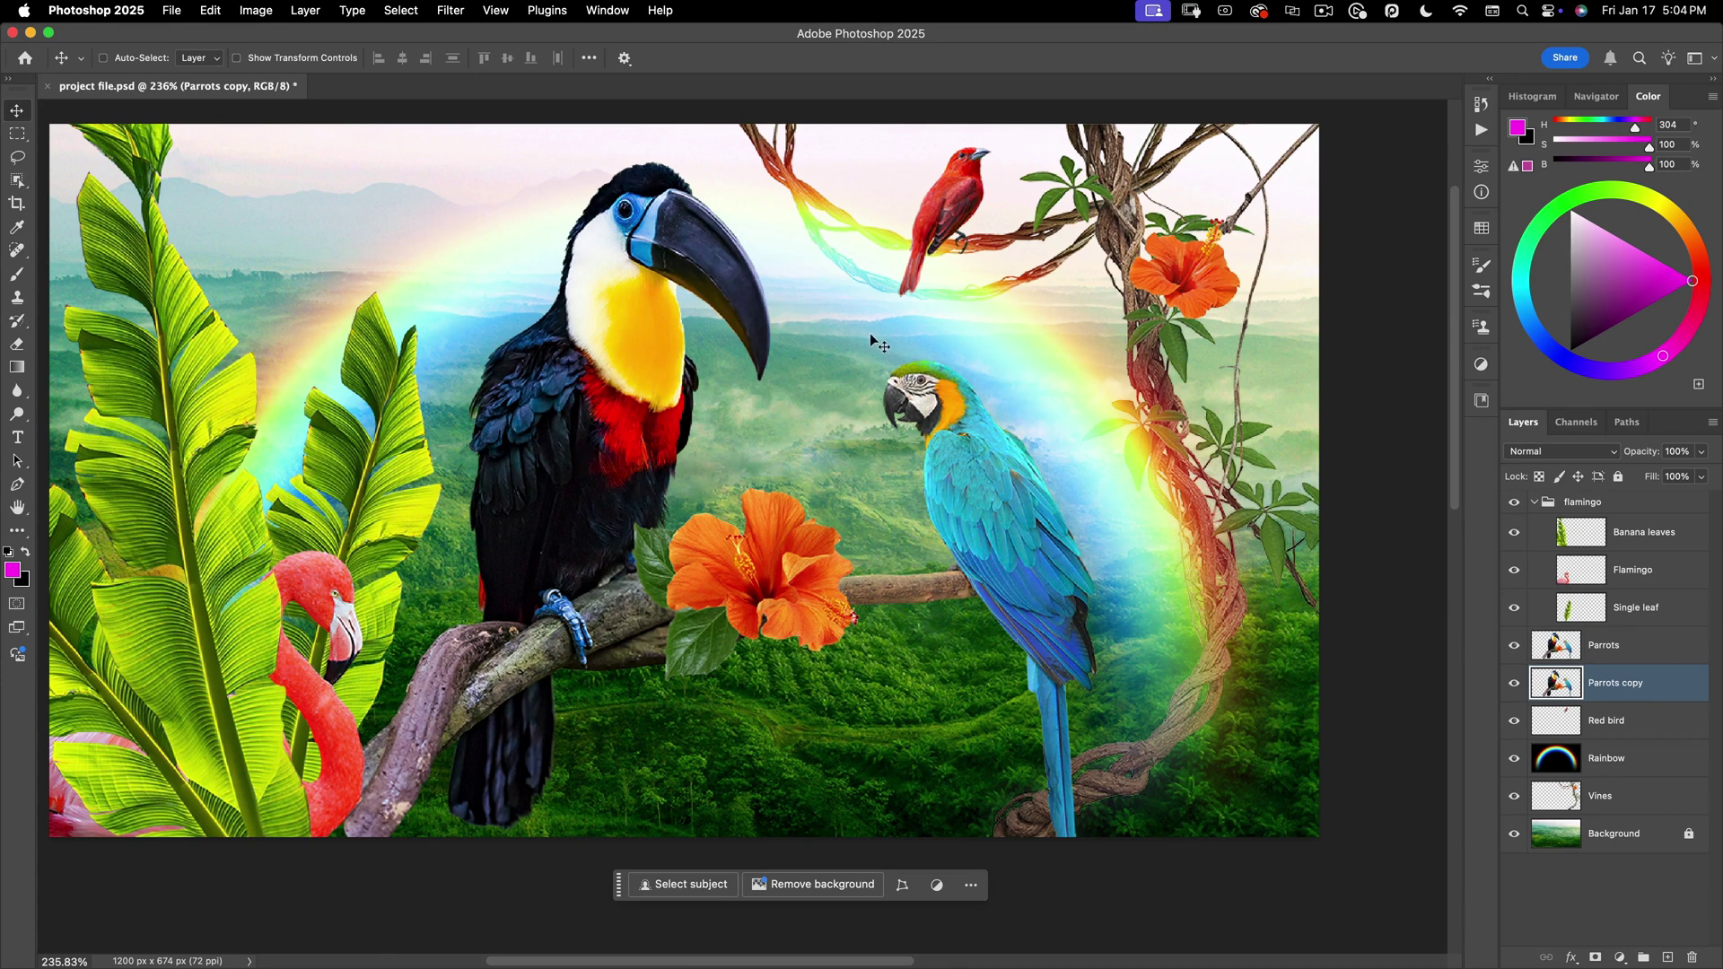
{"action": "key", "text": "shift"}
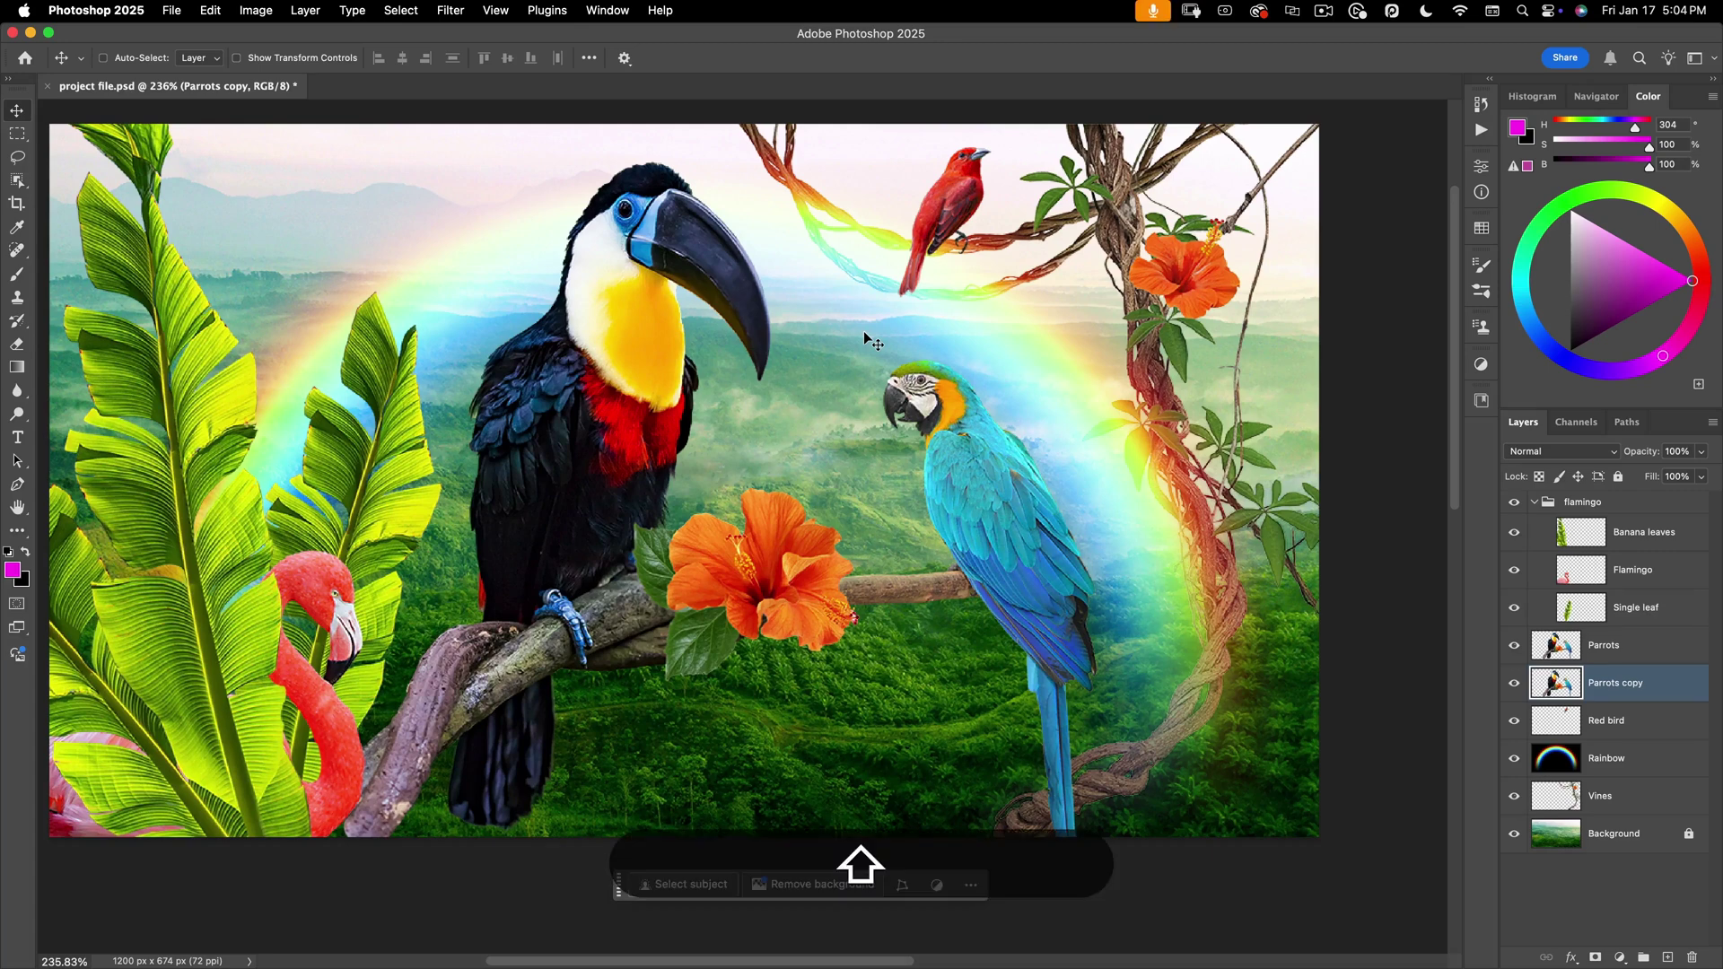
{"action": "key", "text": "alt+shift+Right"}
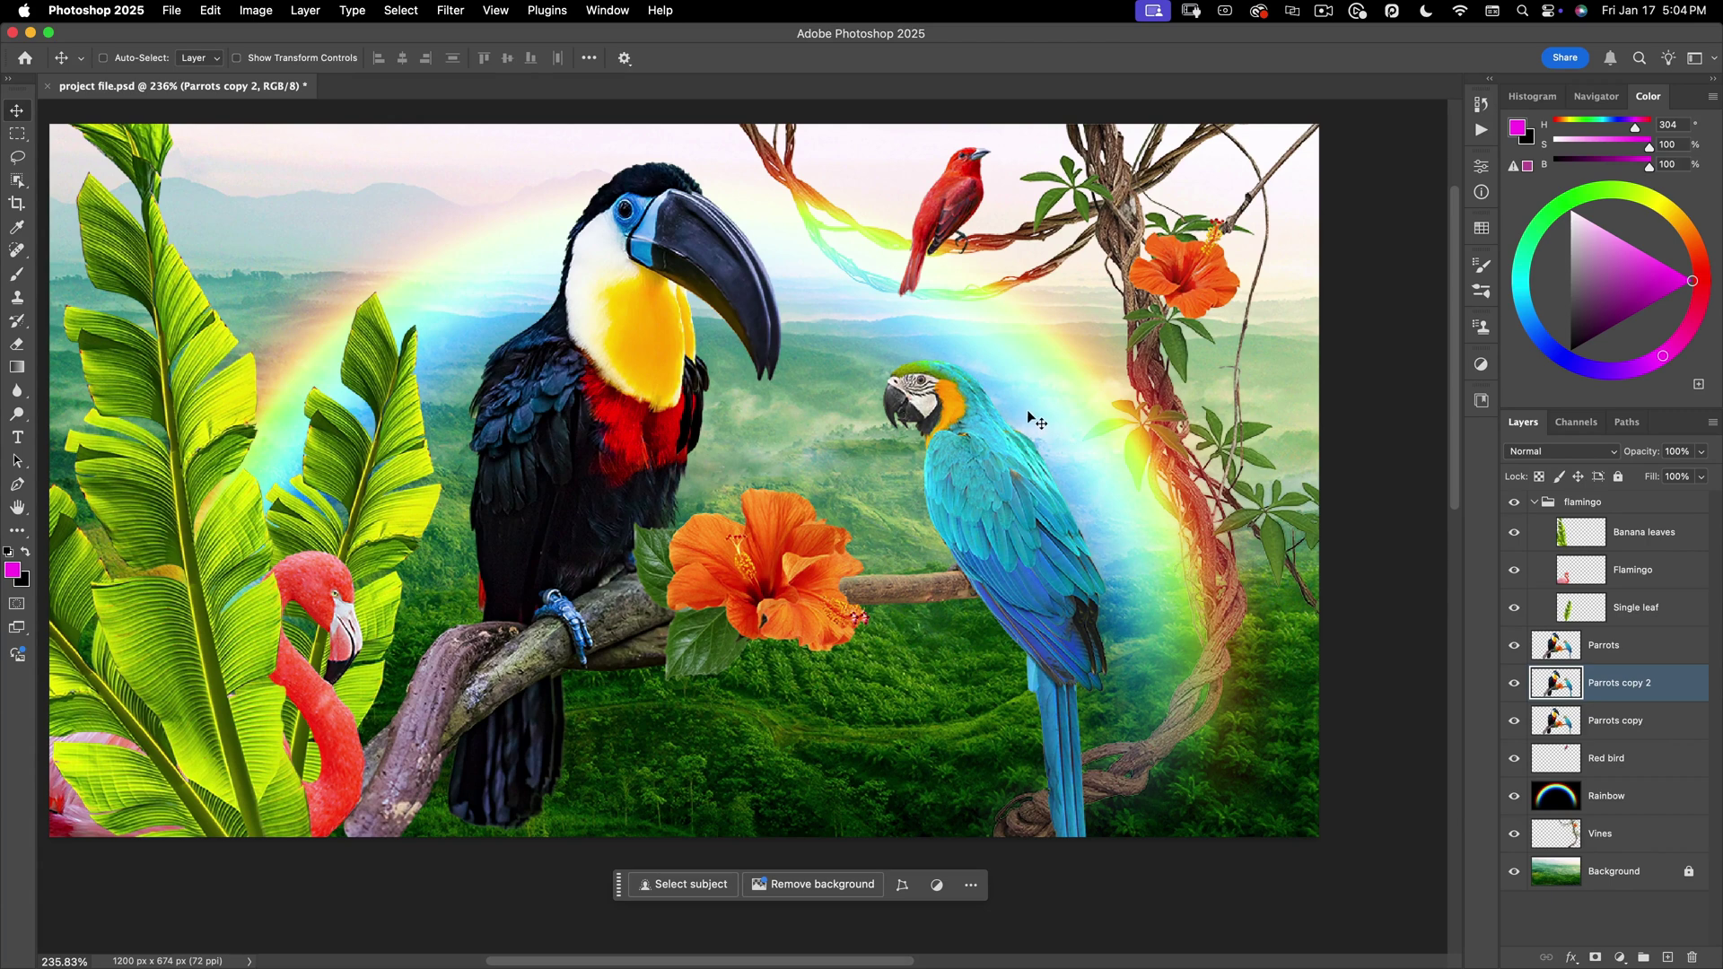
Turn on Smart Guides under View > Show
{"action": "left_click", "coordinate": [505, 11]}
{"action": "mouse_move", "coordinate": [550, 378]}
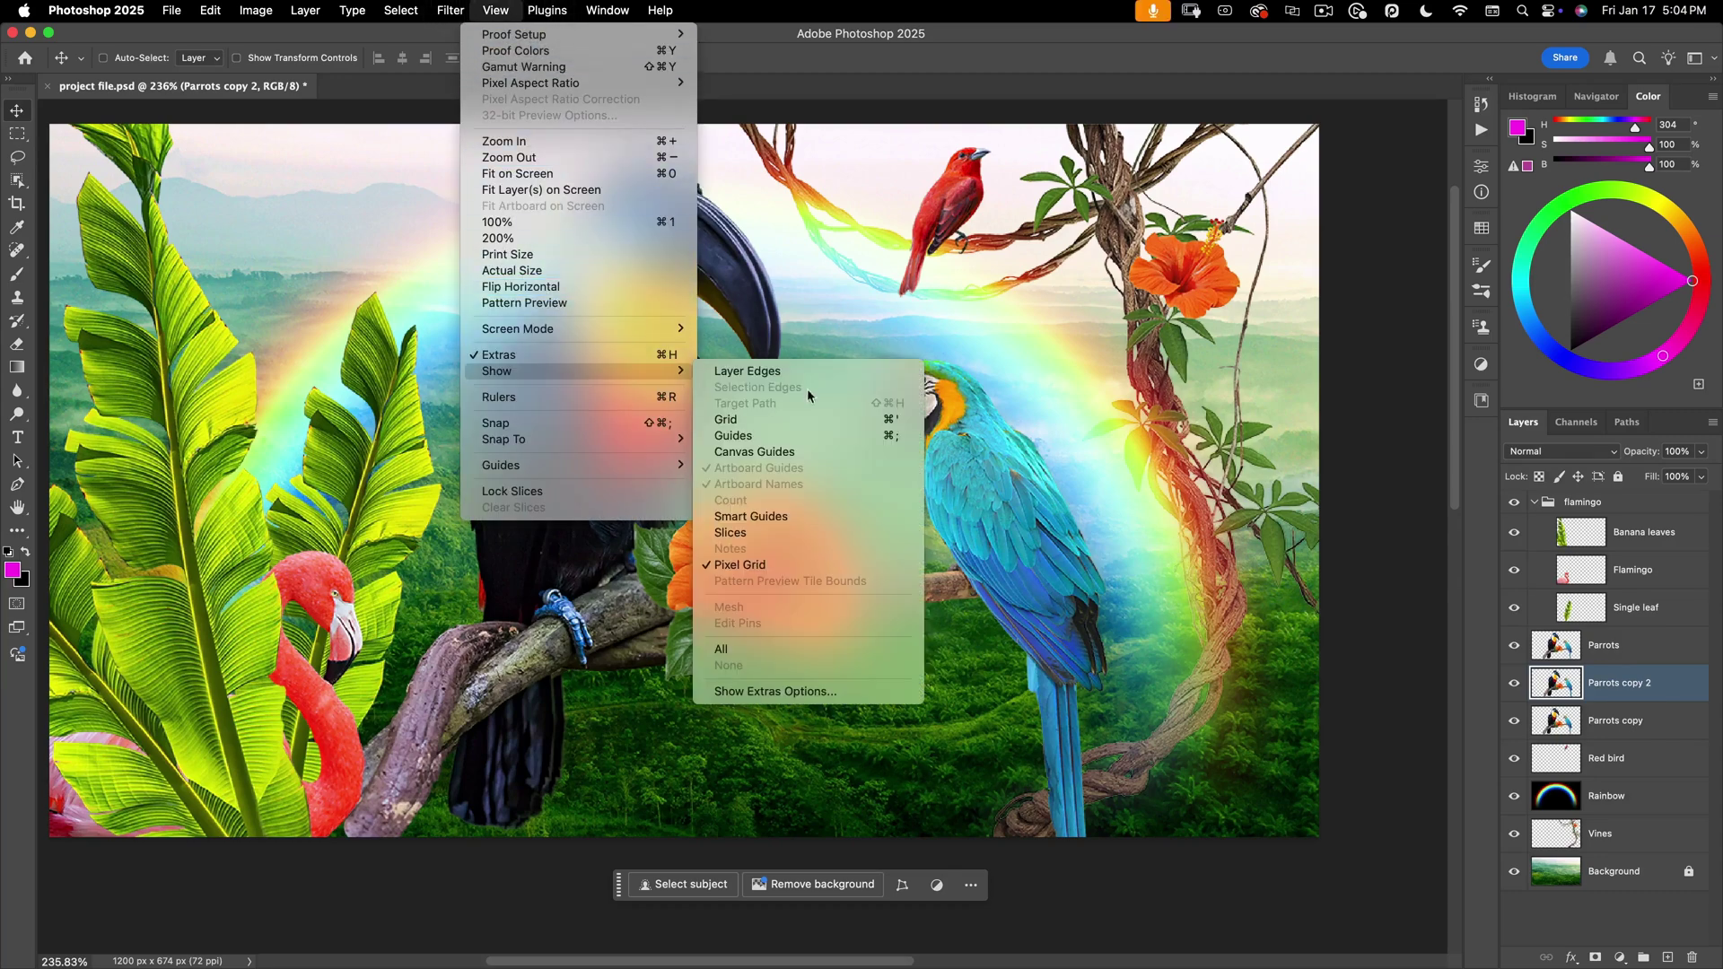
{"action": "left_click", "coordinate": [753, 516]}
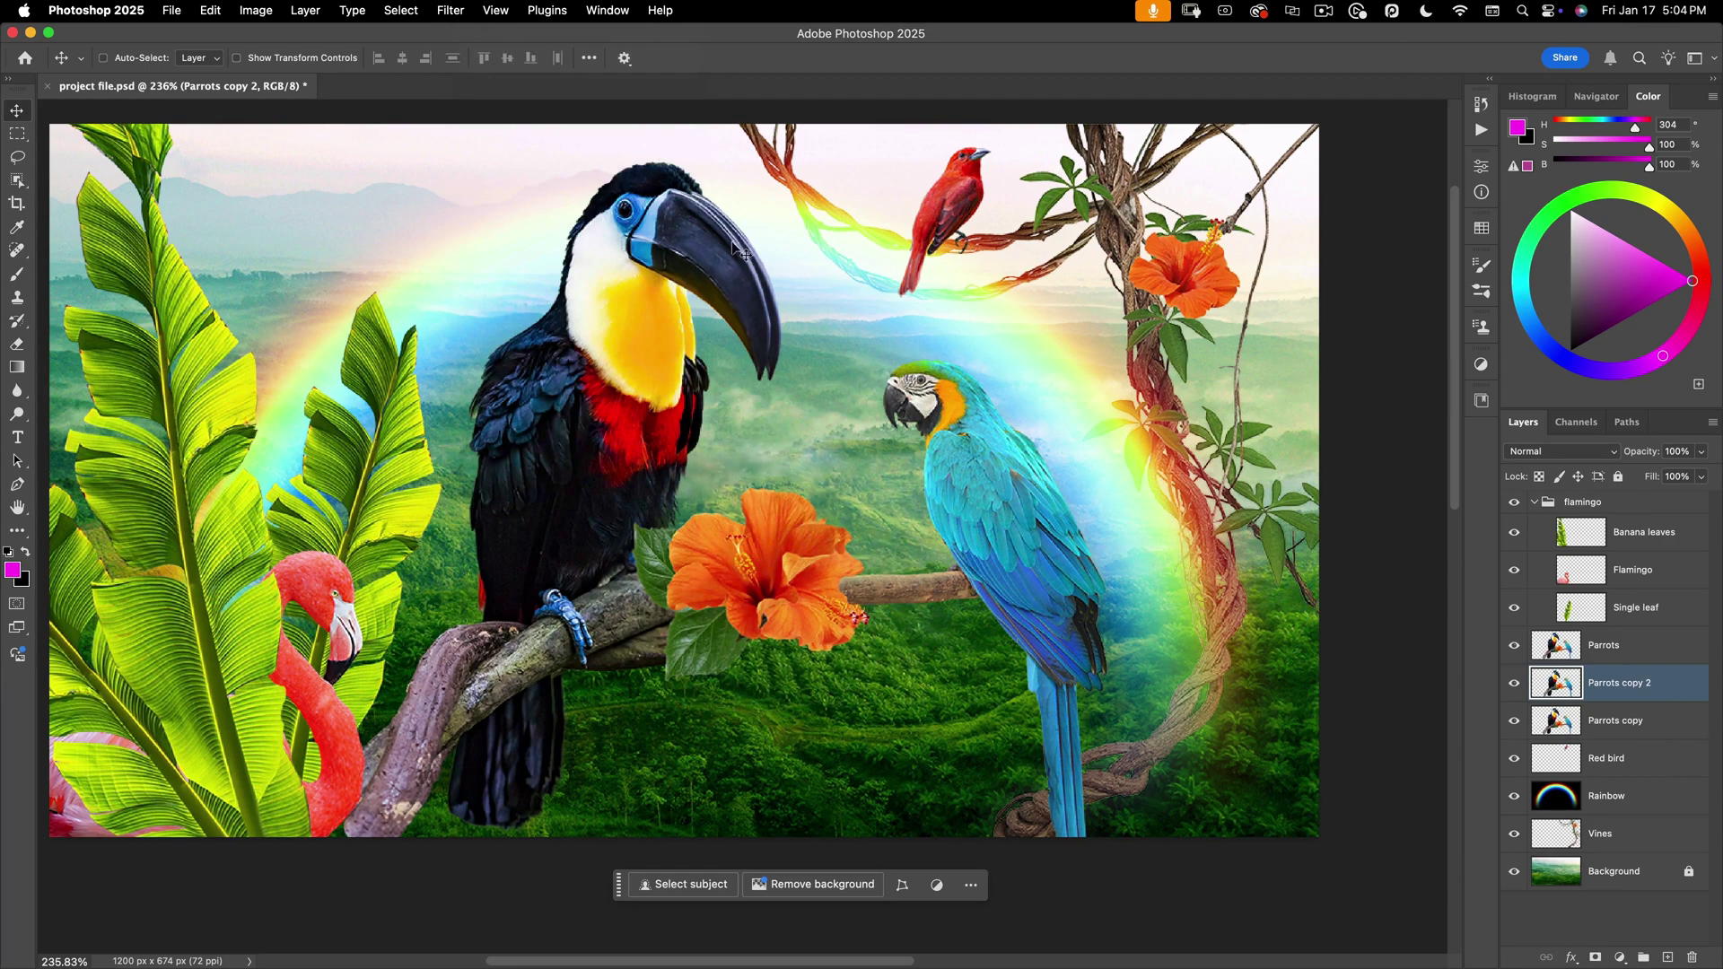
Drag Parrots copy 2 along smart guides to sit about 259 px right and 147 px down
{"action": "left_click_drag", "start_coordinate": [732, 282], "coordinate": [436, 224]}
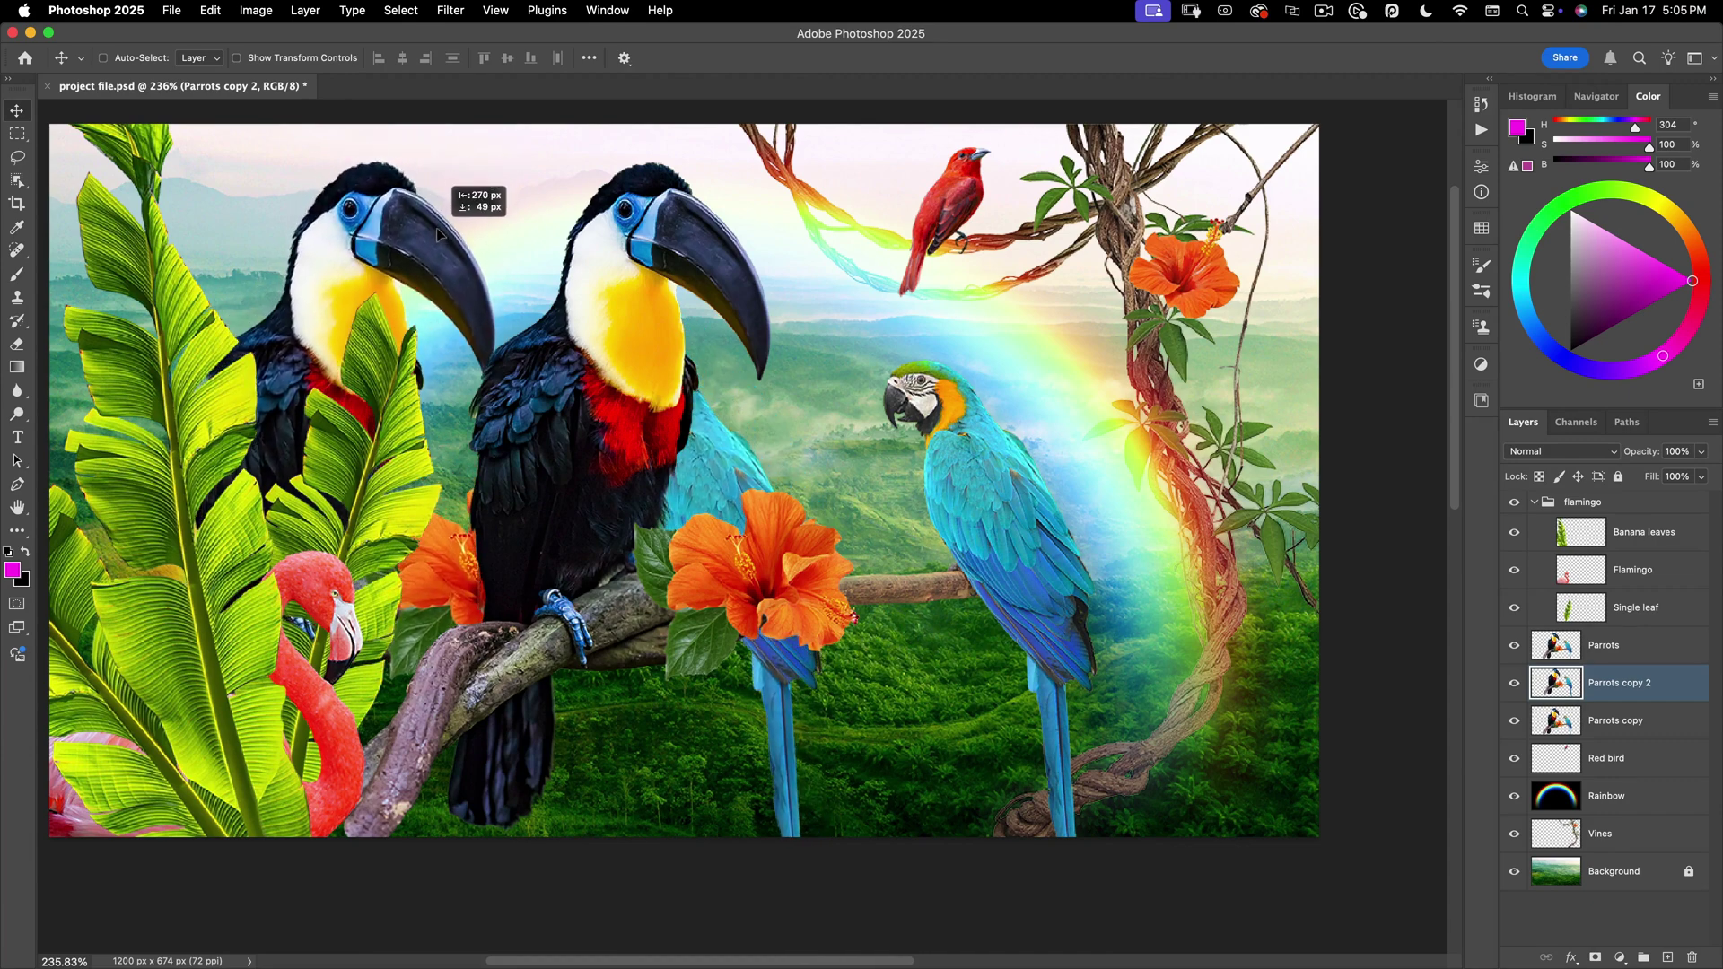
{"action": "left_click_drag", "start_coordinate": [436, 228], "coordinate": [438, 229]}
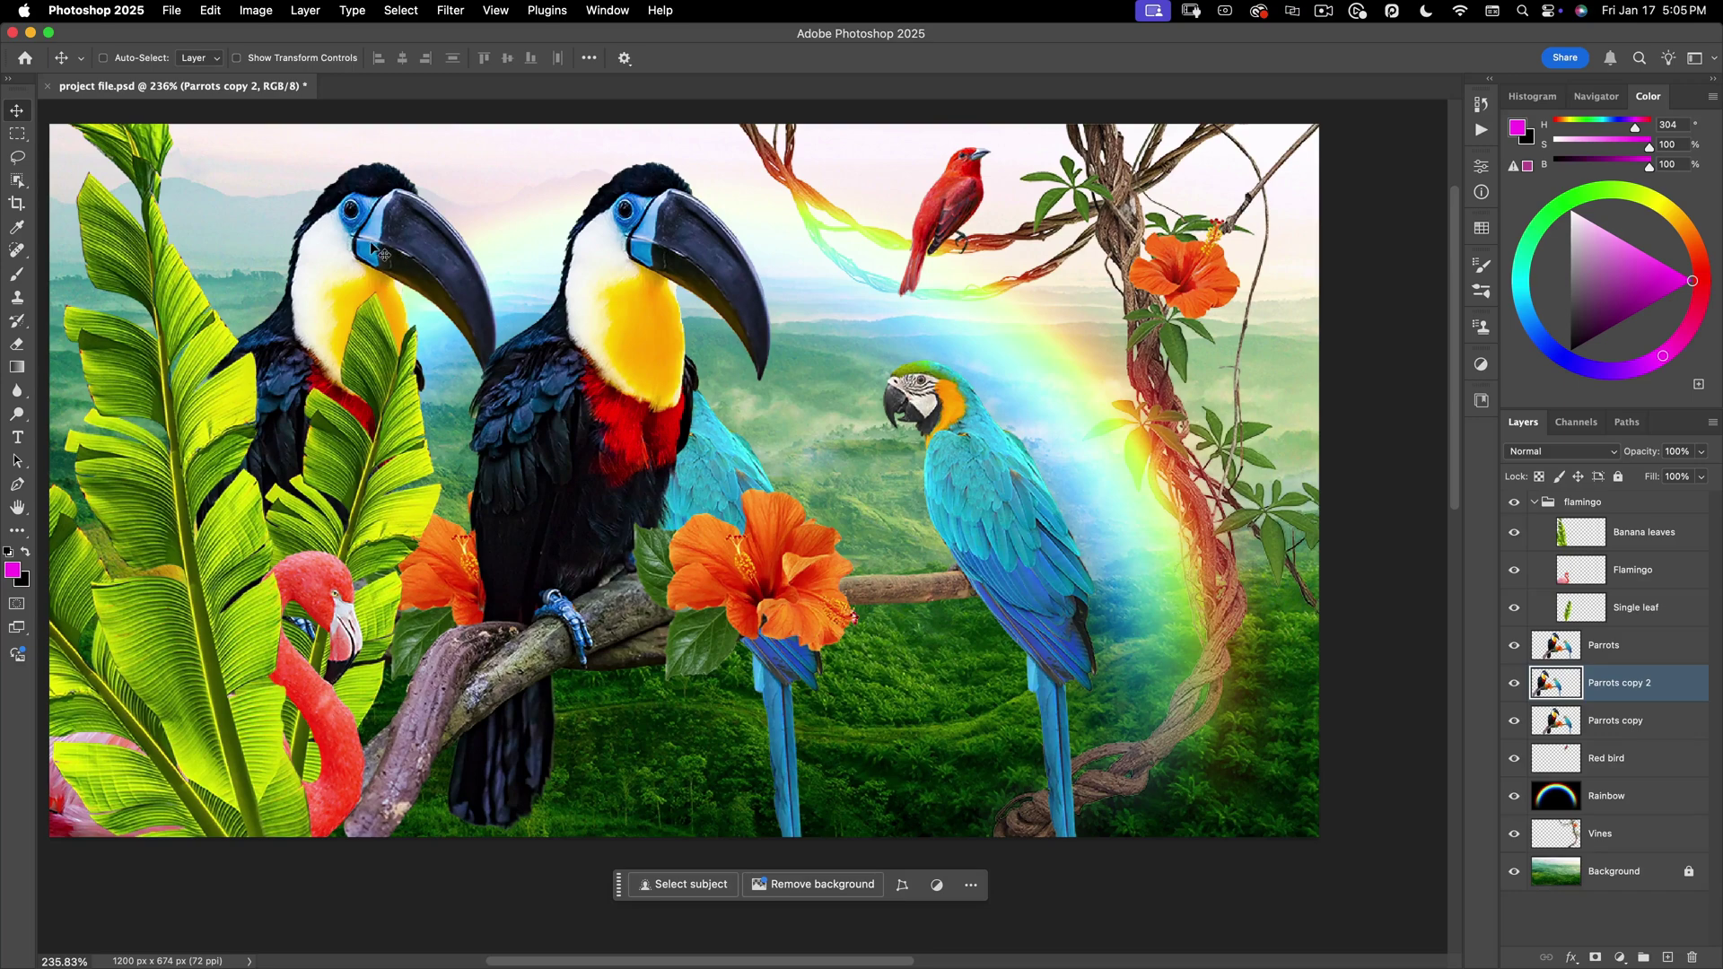
{"action": "left_click_drag", "start_coordinate": [377, 253], "coordinate": [627, 404]}
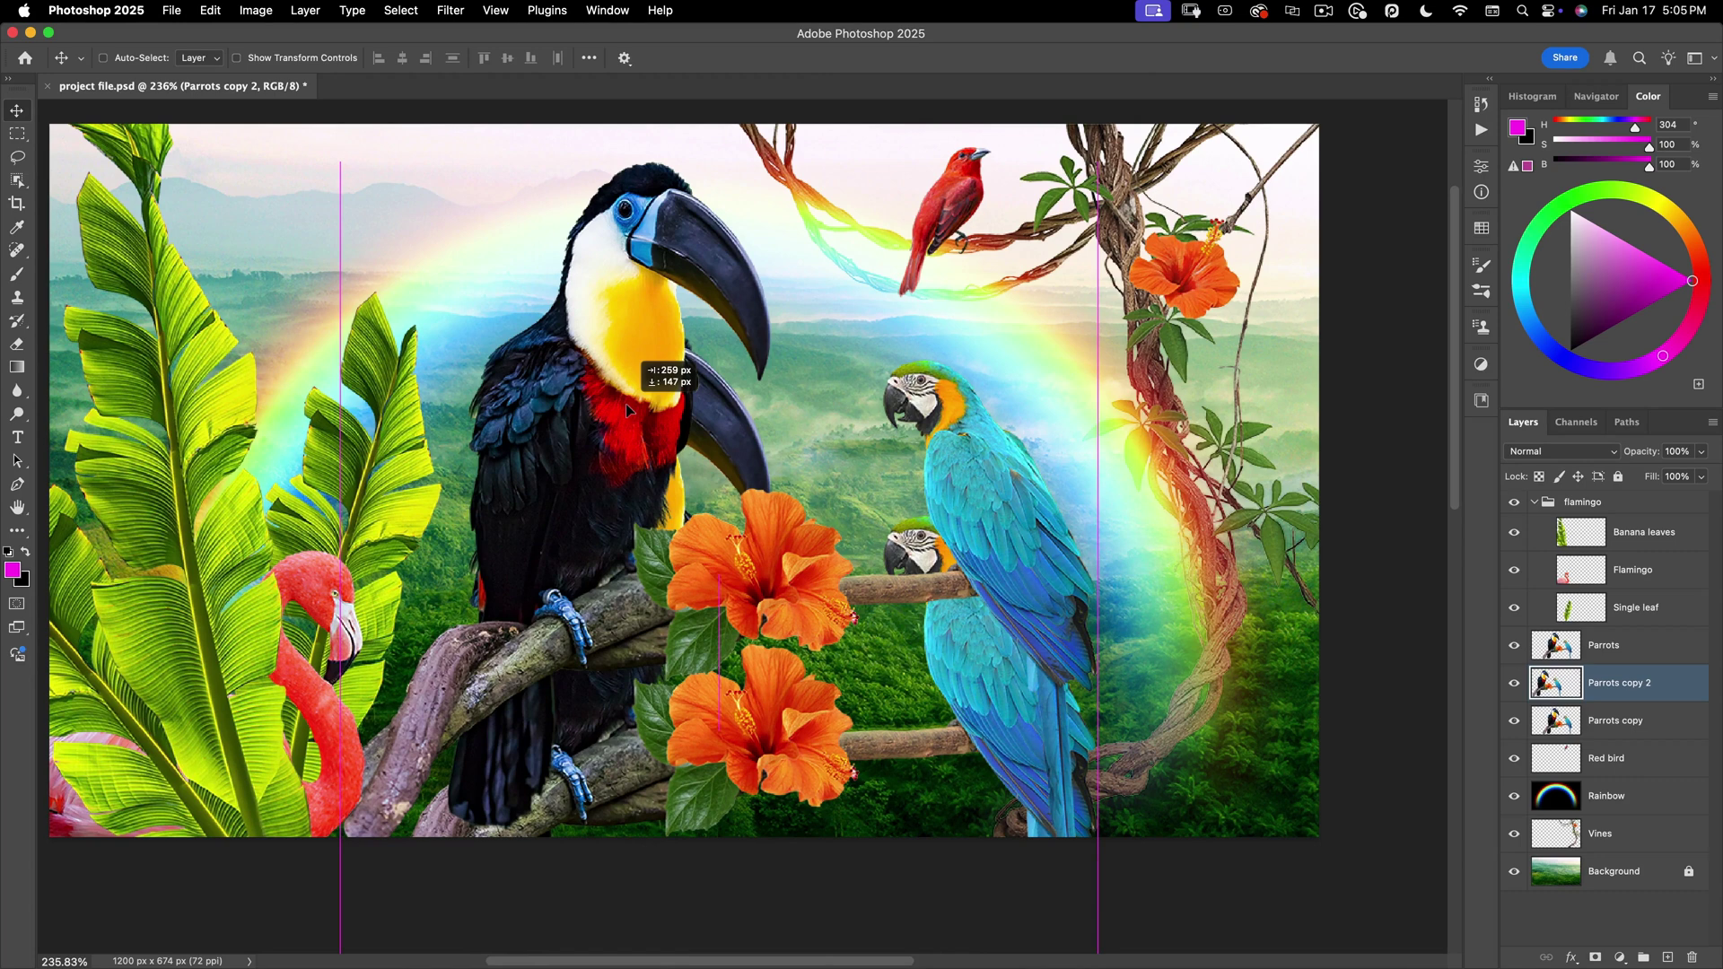
{"action": "left_click_drag", "start_coordinate": [626, 404], "coordinate": [626, 403]}
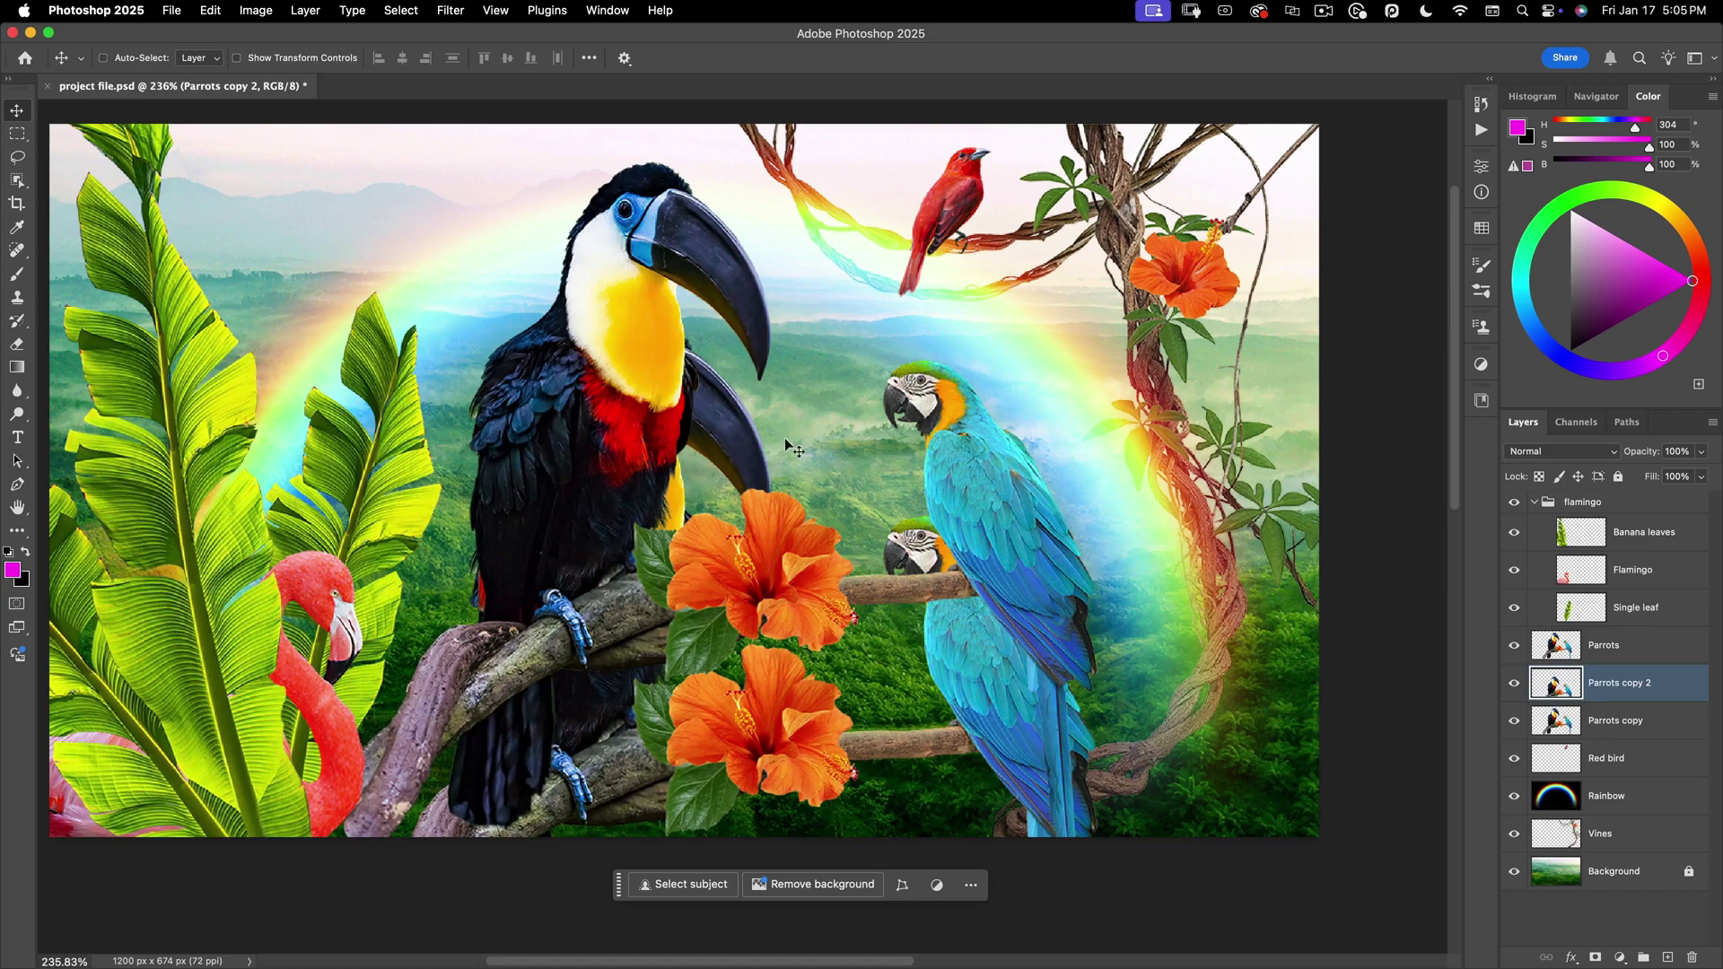
Move the copied group to the left side and push the Parrots copy toucan to the right
{"action": "left_click_drag", "start_coordinate": [691, 543], "coordinate": [372, 400]}
{"action": "key", "text": "alt+bracketleft"}
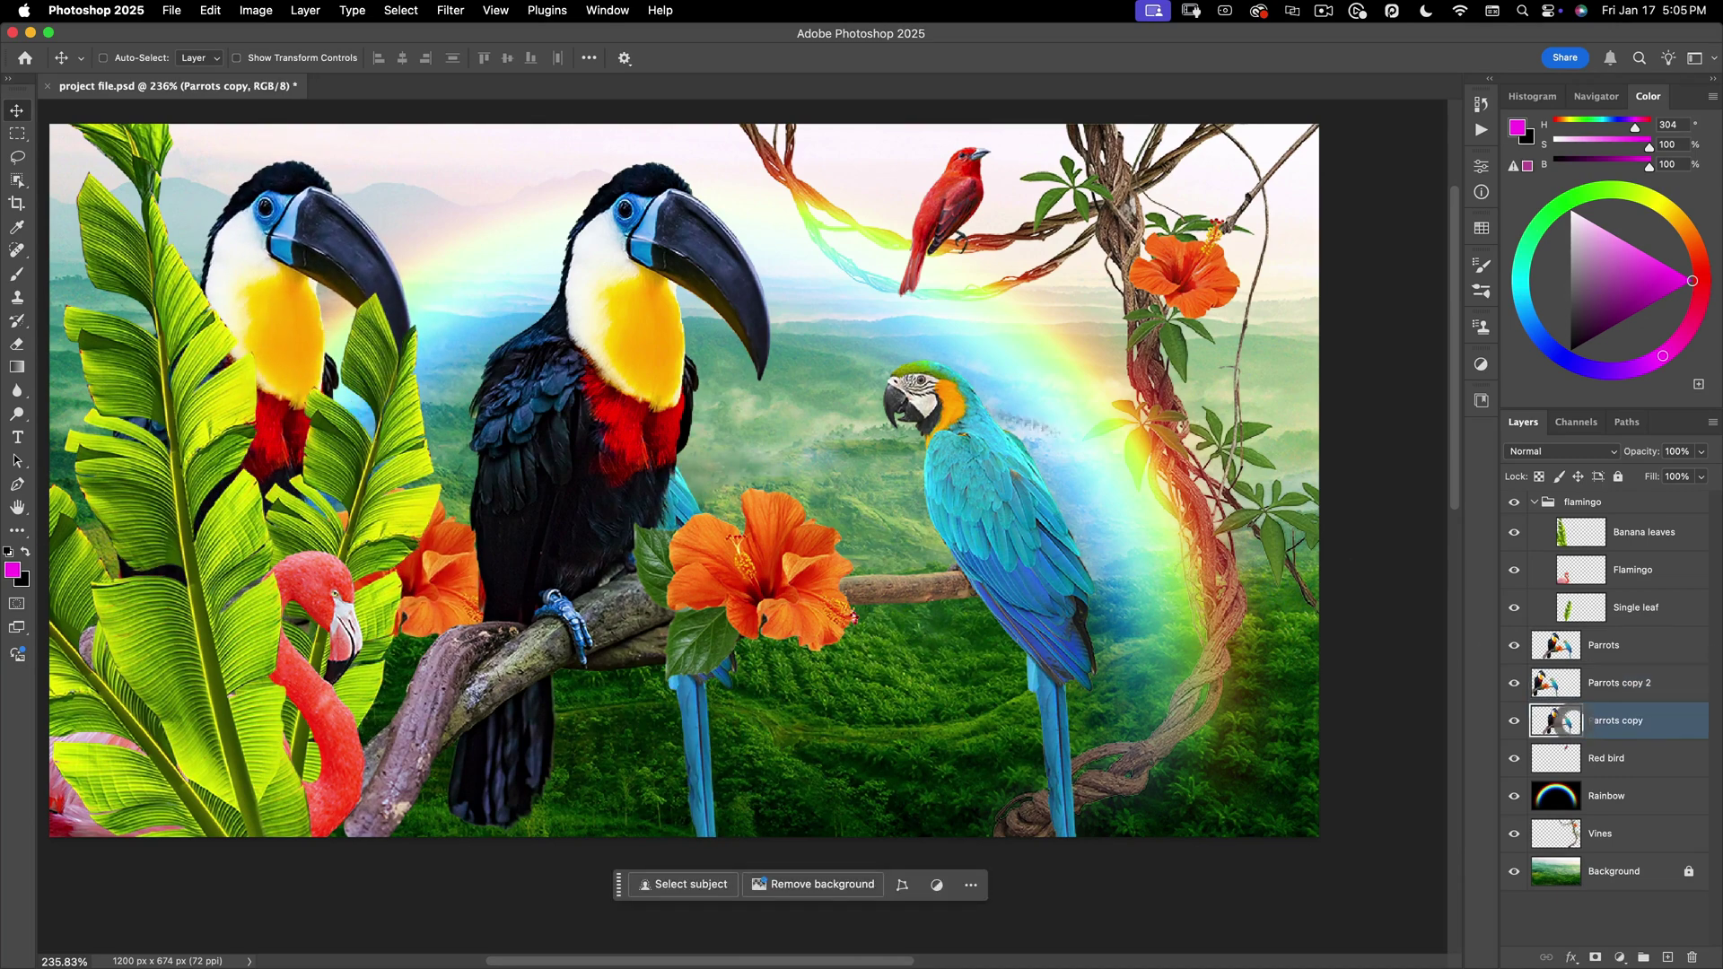
{"action": "left_click_drag", "start_coordinate": [659, 392], "coordinate": [922, 413]}
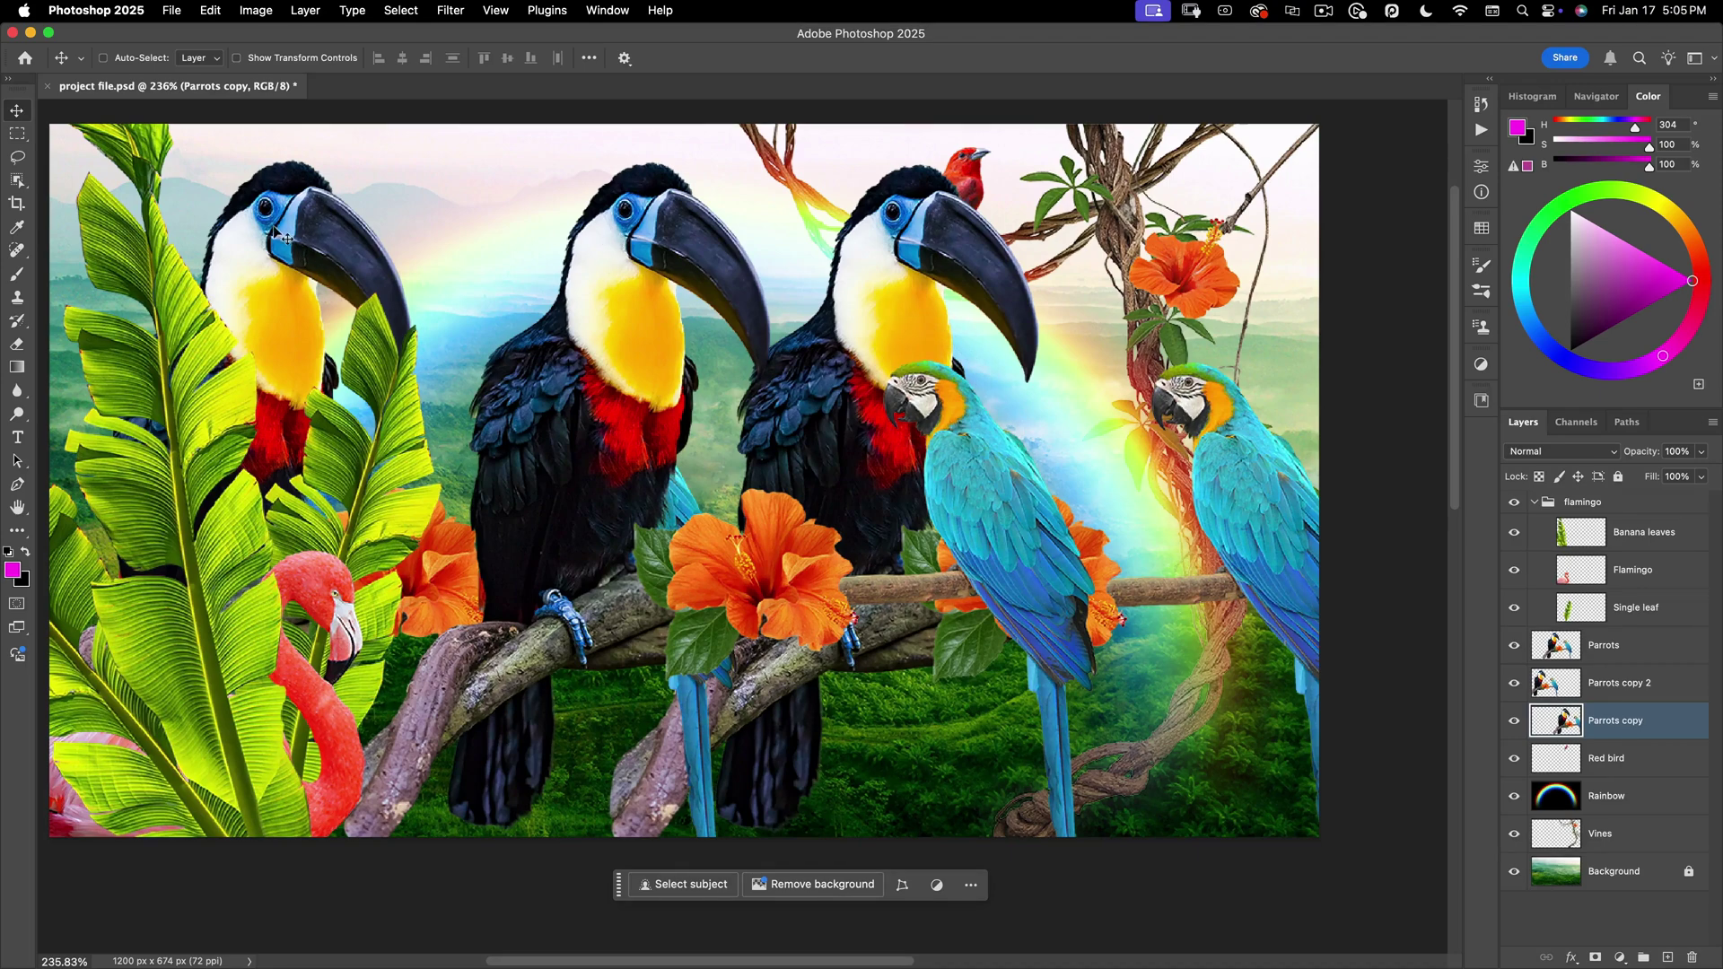
{"action": "left_click_drag", "start_coordinate": [924, 350], "coordinate": [1017, 346]}
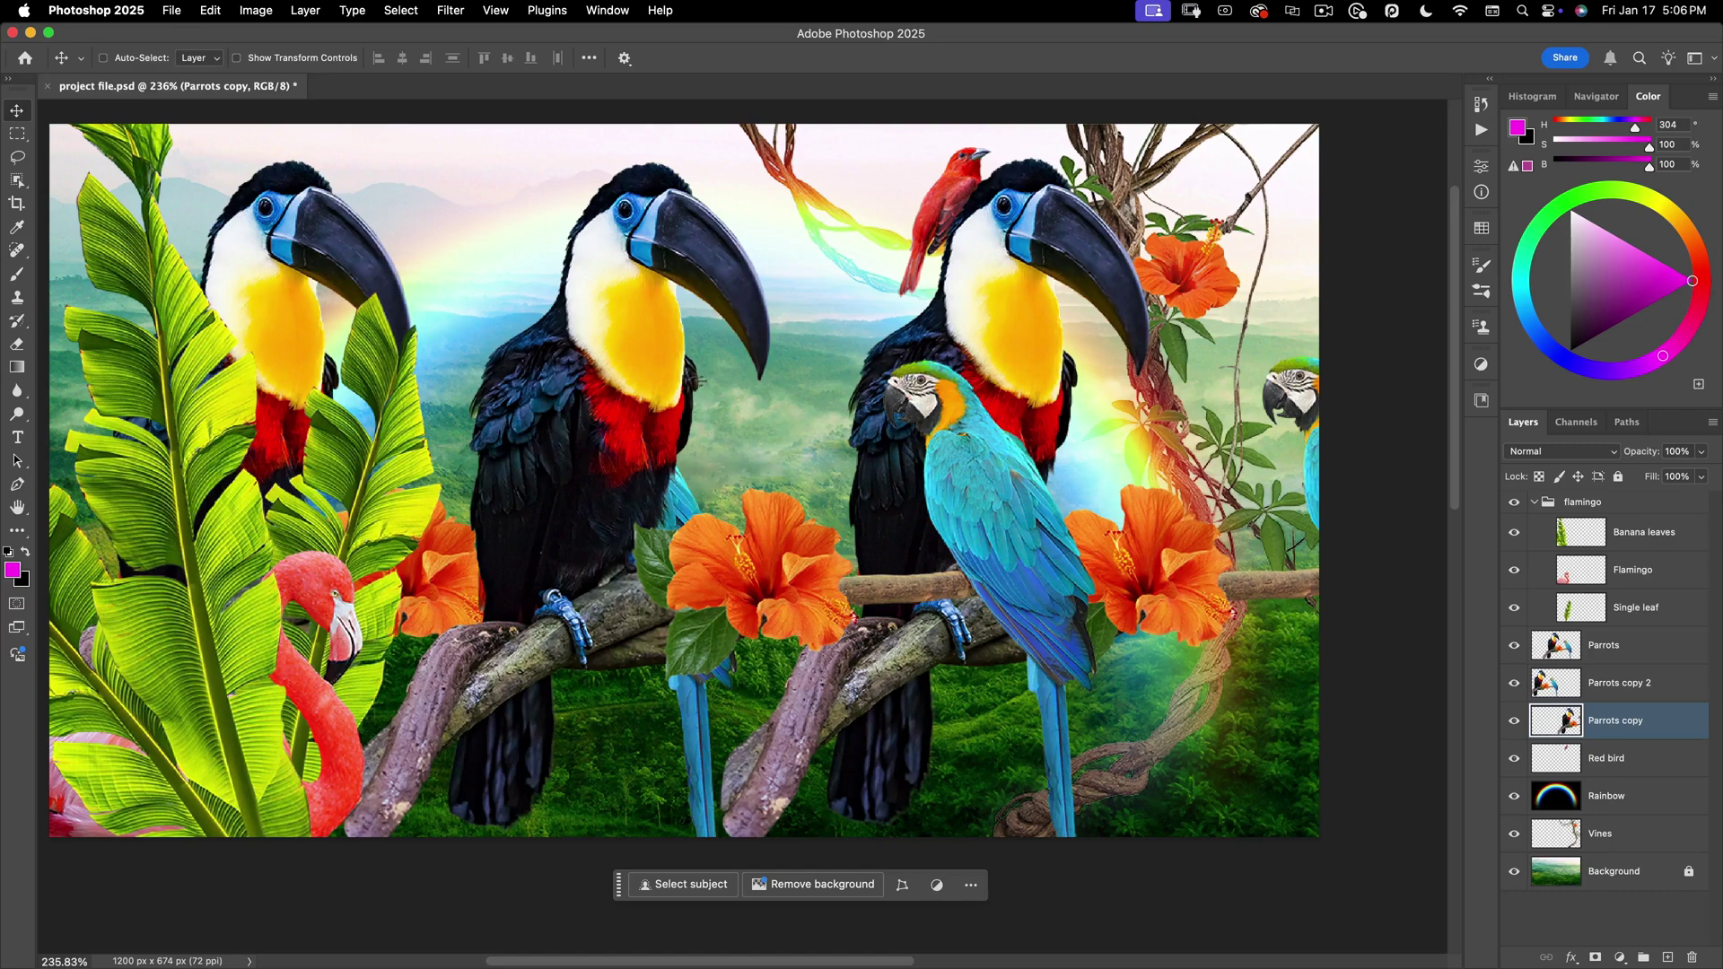
Delete the Parrots layer and select the Parrots copy layer for removal
{"action": "left_click", "coordinate": [1667, 660]}
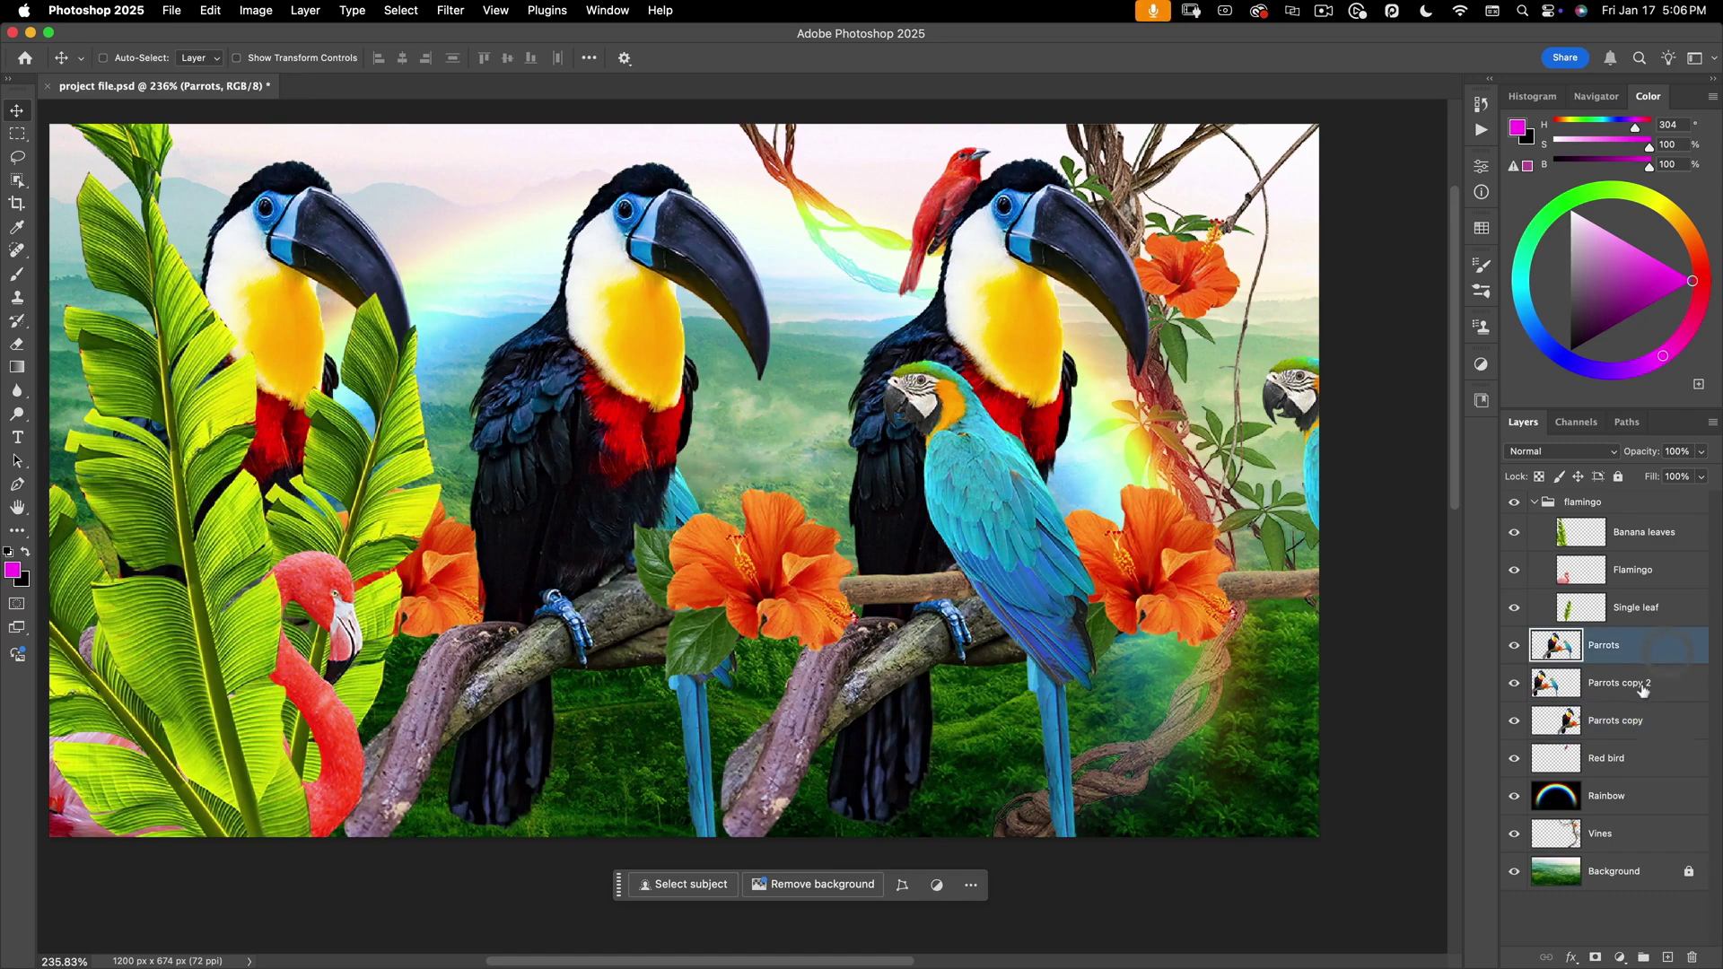
{"action": "key", "text": "Delete"}
{"action": "left_click", "coordinate": [1599, 688]}
Delete Parrots copy, move the toucan group back to centre, and show the horizontal guide
{"action": "key", "text": "Delete"}
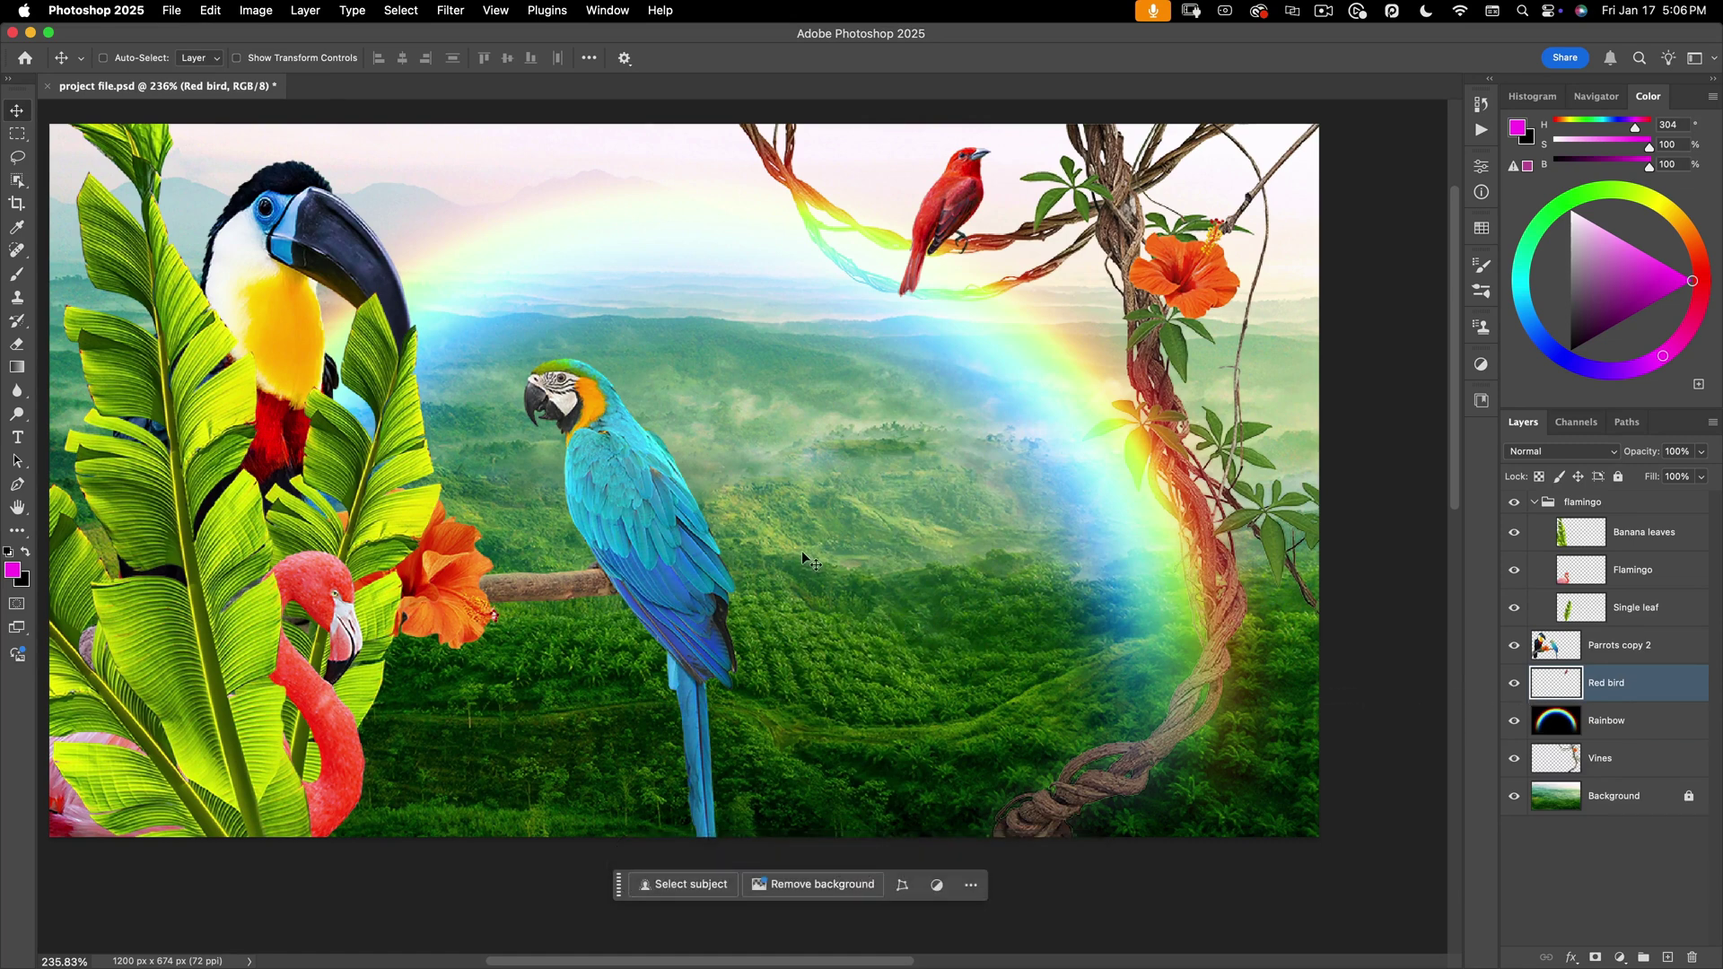
{"action": "left_click_drag", "start_coordinate": [608, 451], "coordinate": [981, 567]}
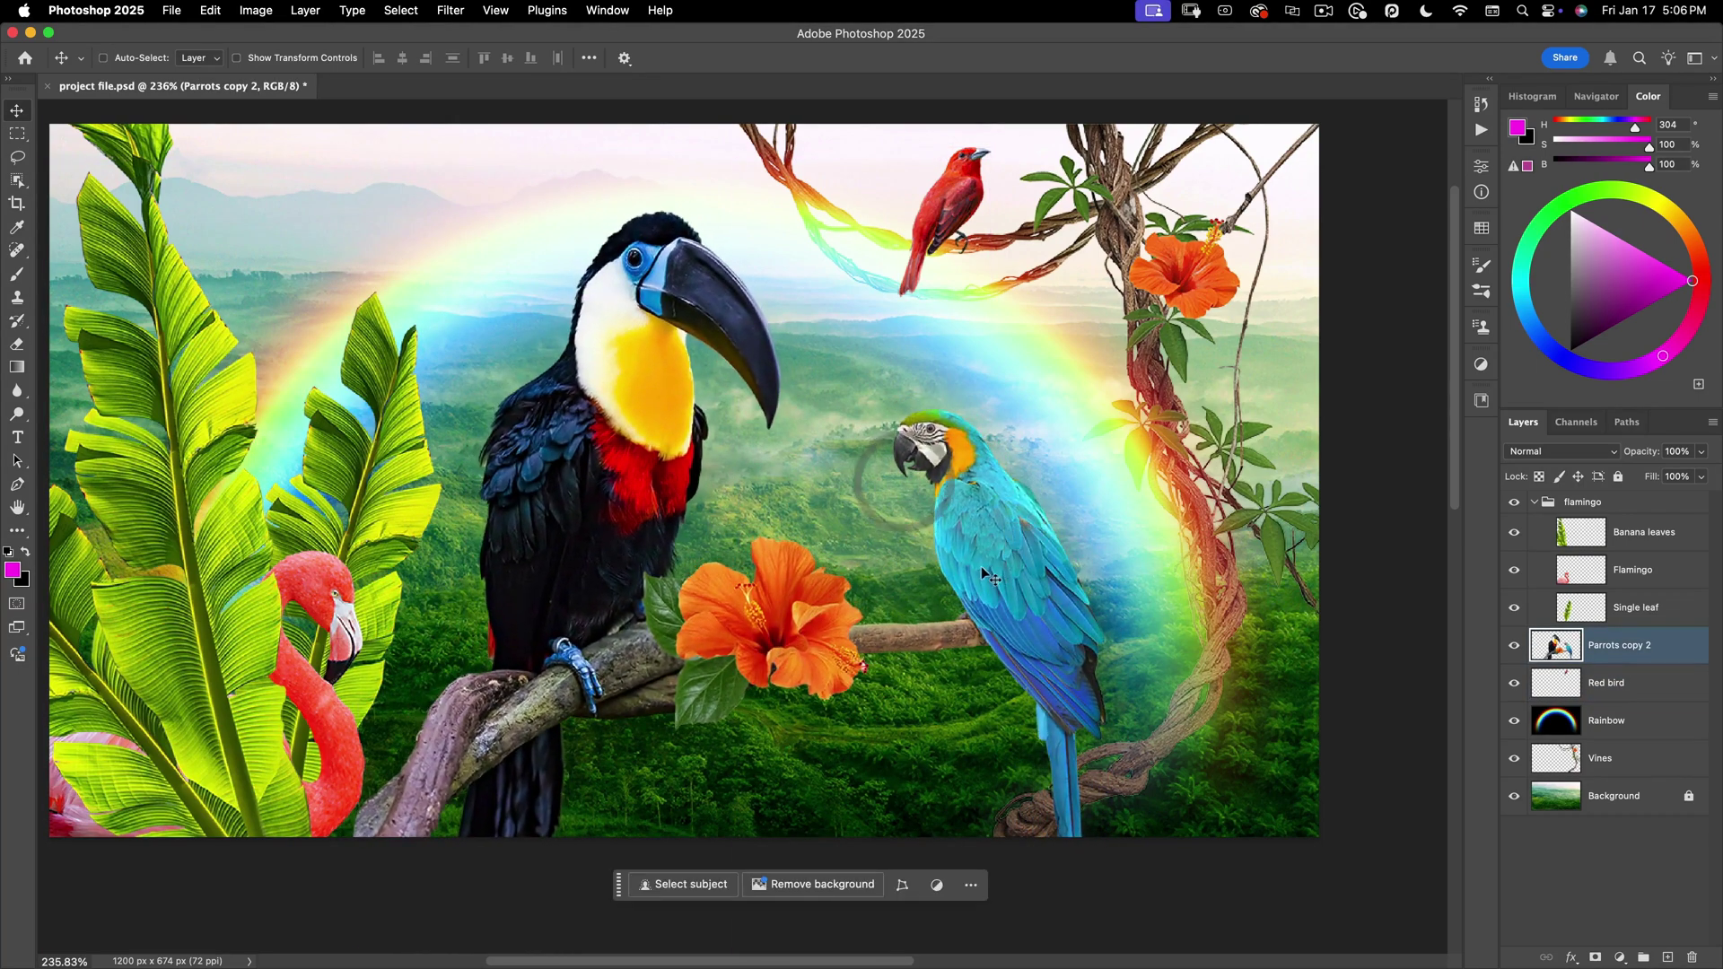
{"action": "left_click", "coordinate": [494, 10]}
{"action": "mouse_move", "coordinate": [538, 375]}
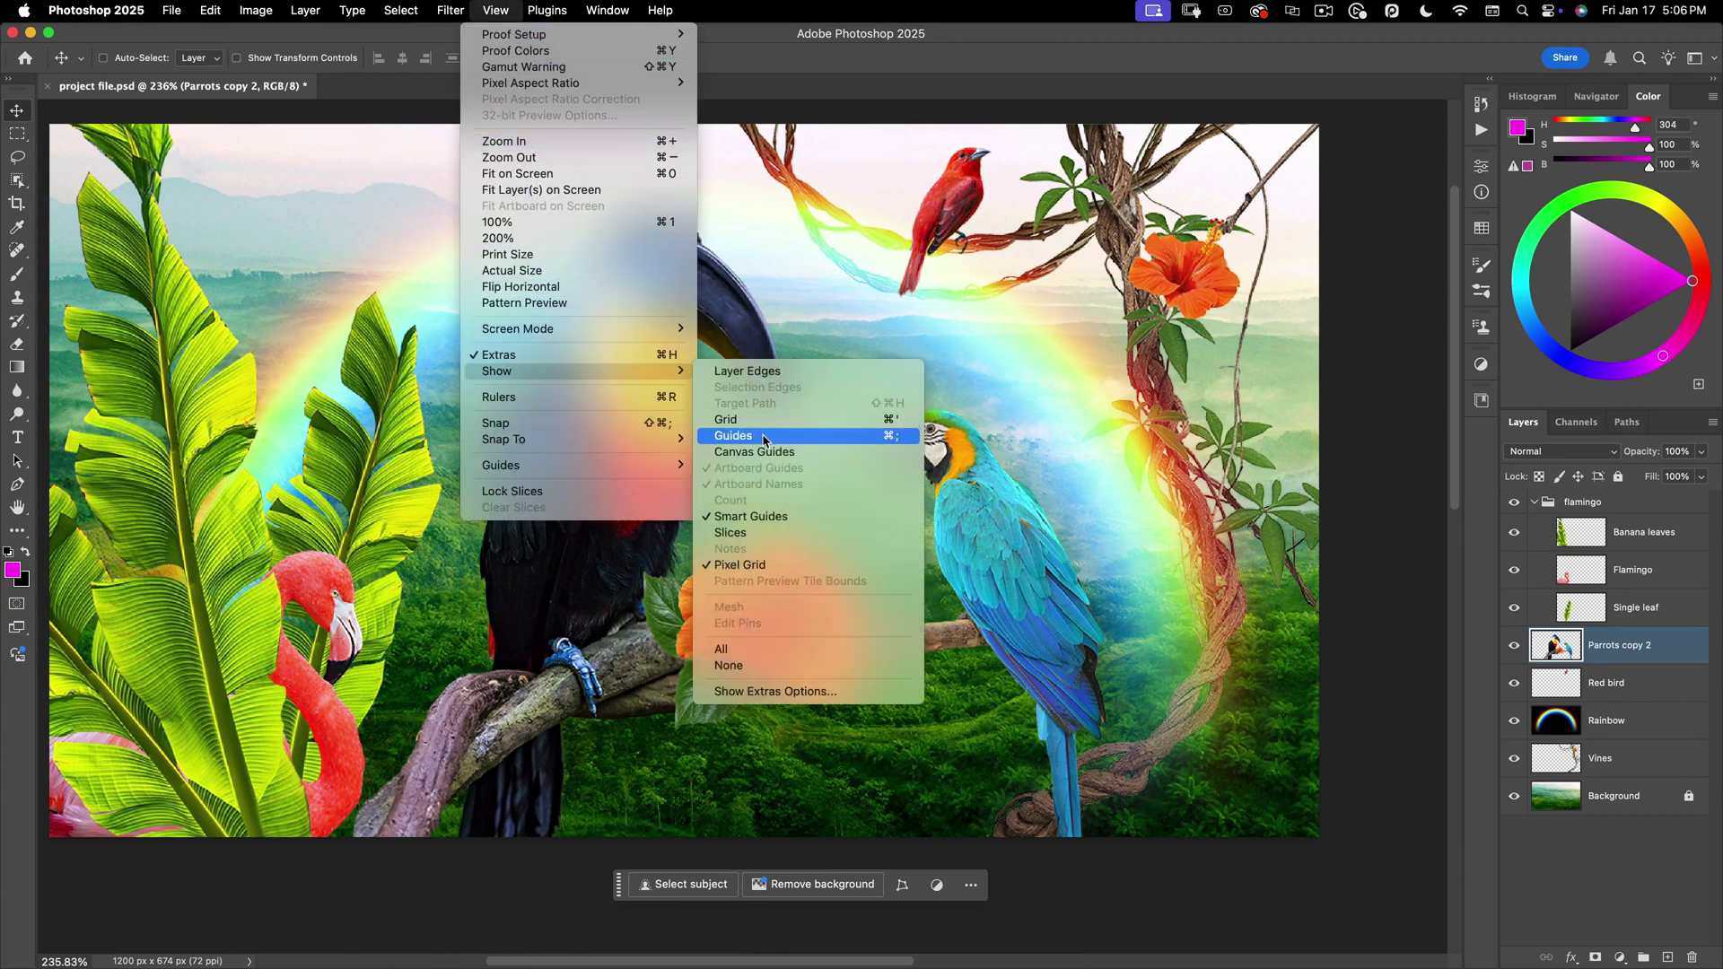
{"action": "left_click", "coordinate": [894, 436]}
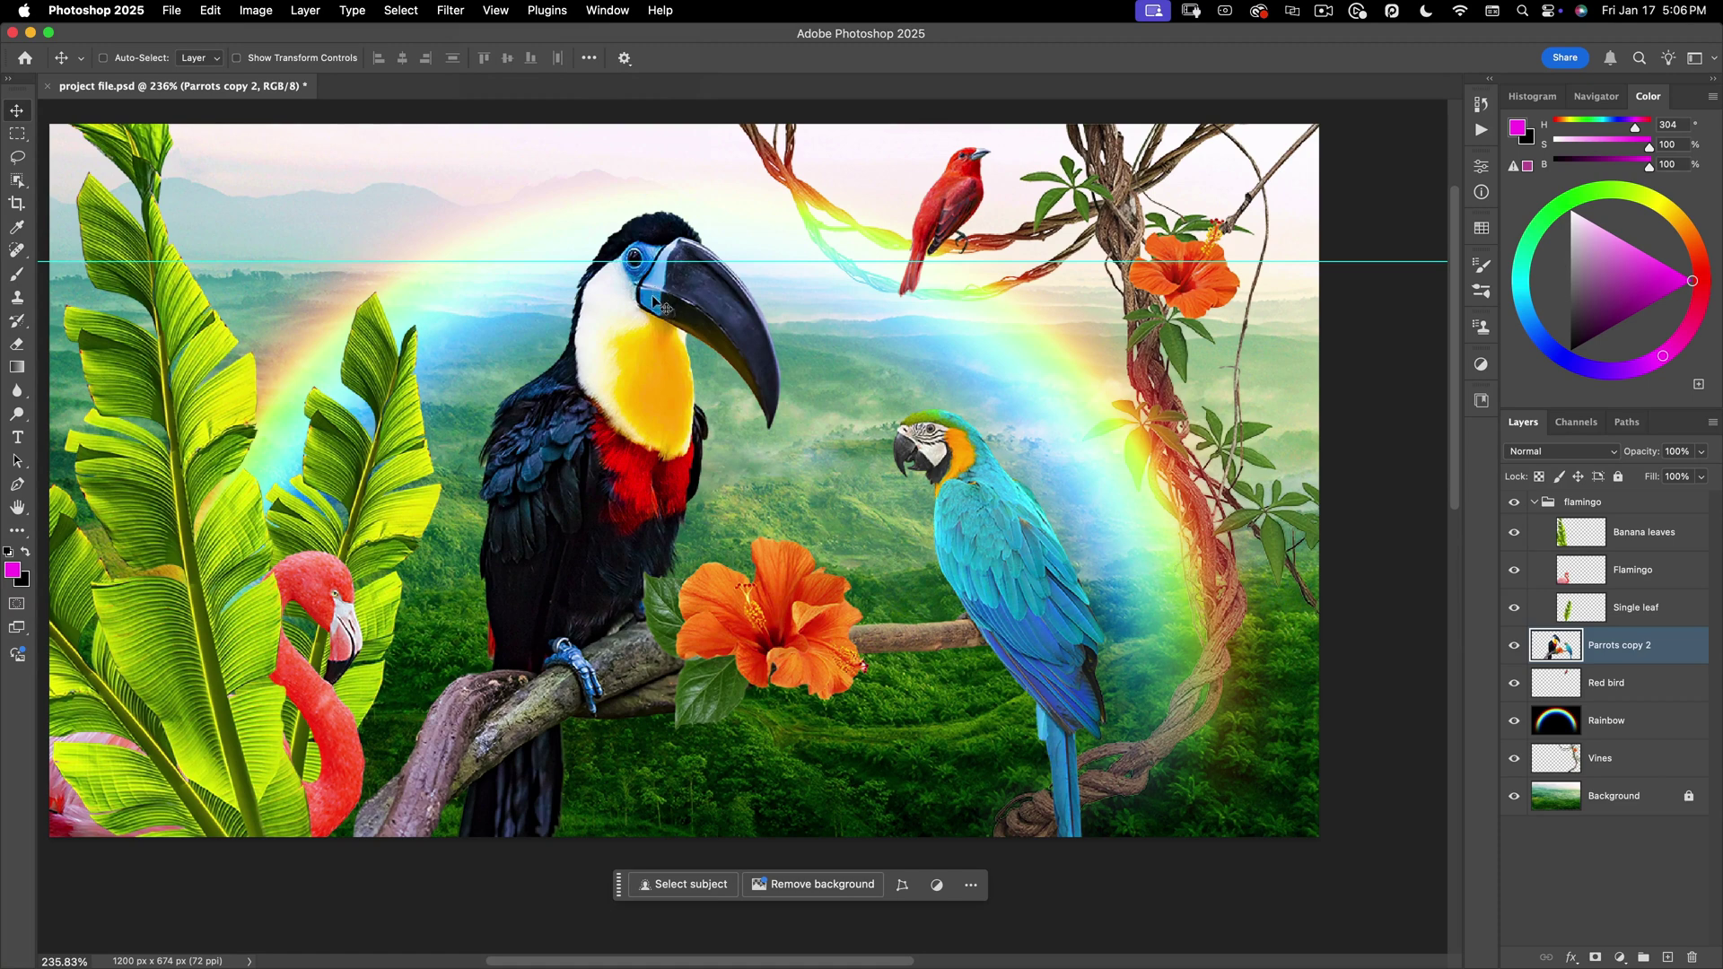
Enable View > Snap and set View > Snap To > Guides
{"action": "left_click", "coordinate": [499, 12]}
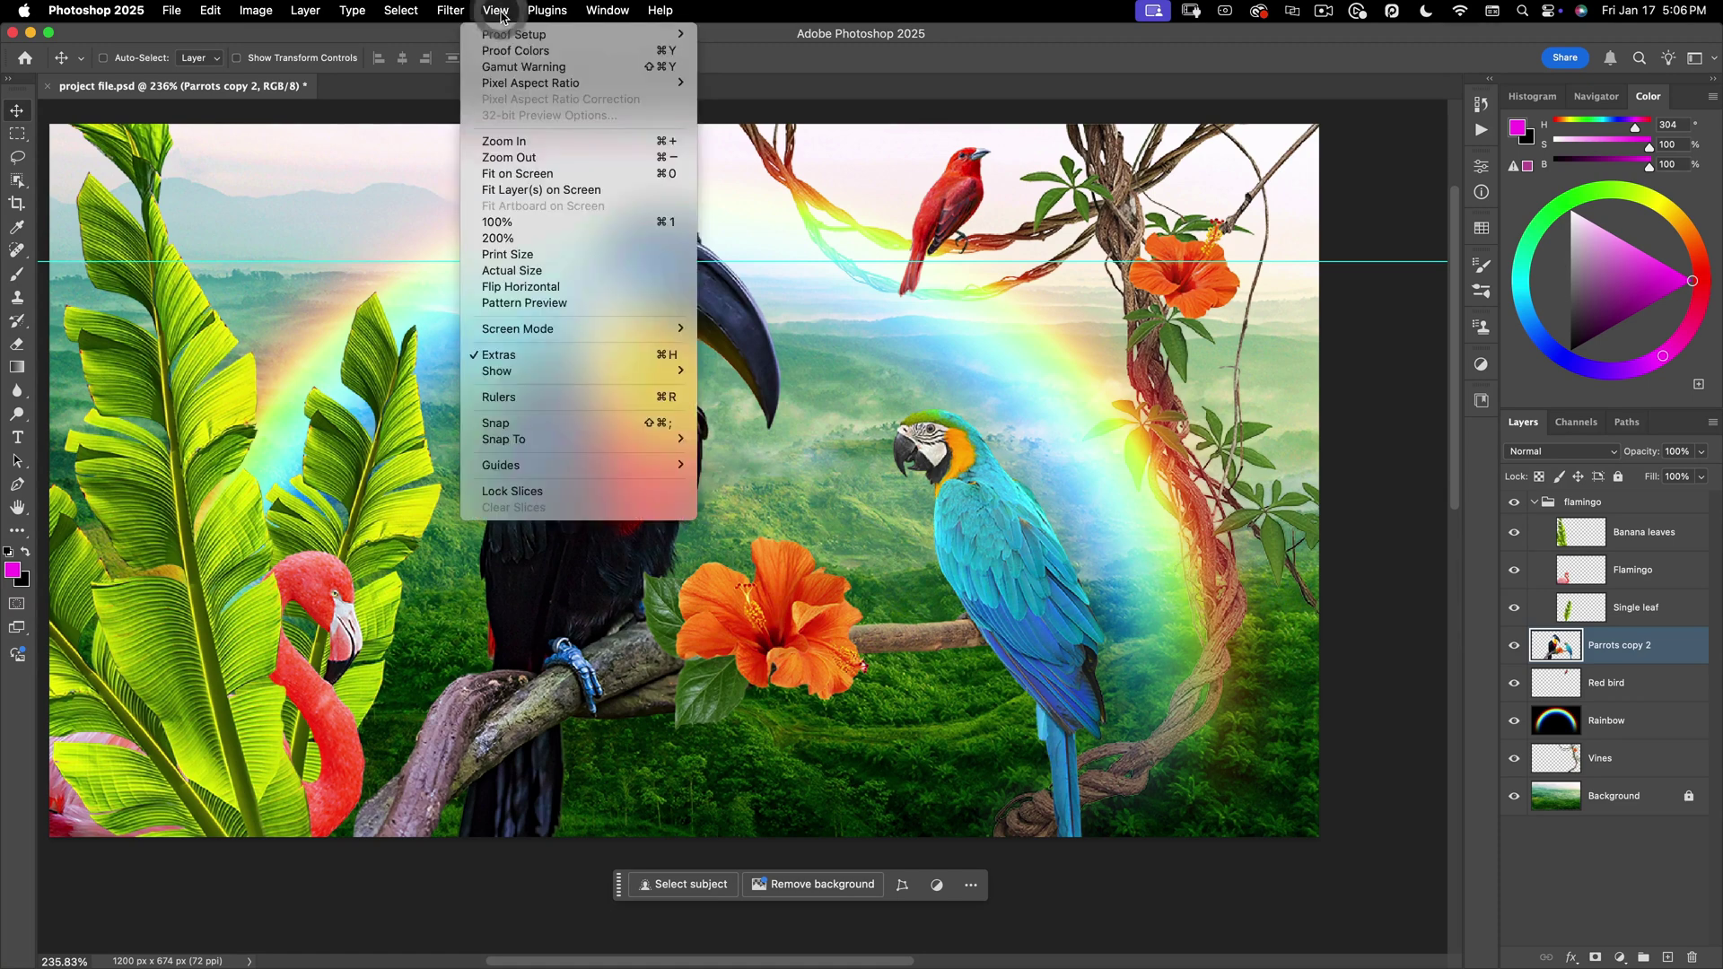
{"action": "left_click", "coordinate": [526, 426]}
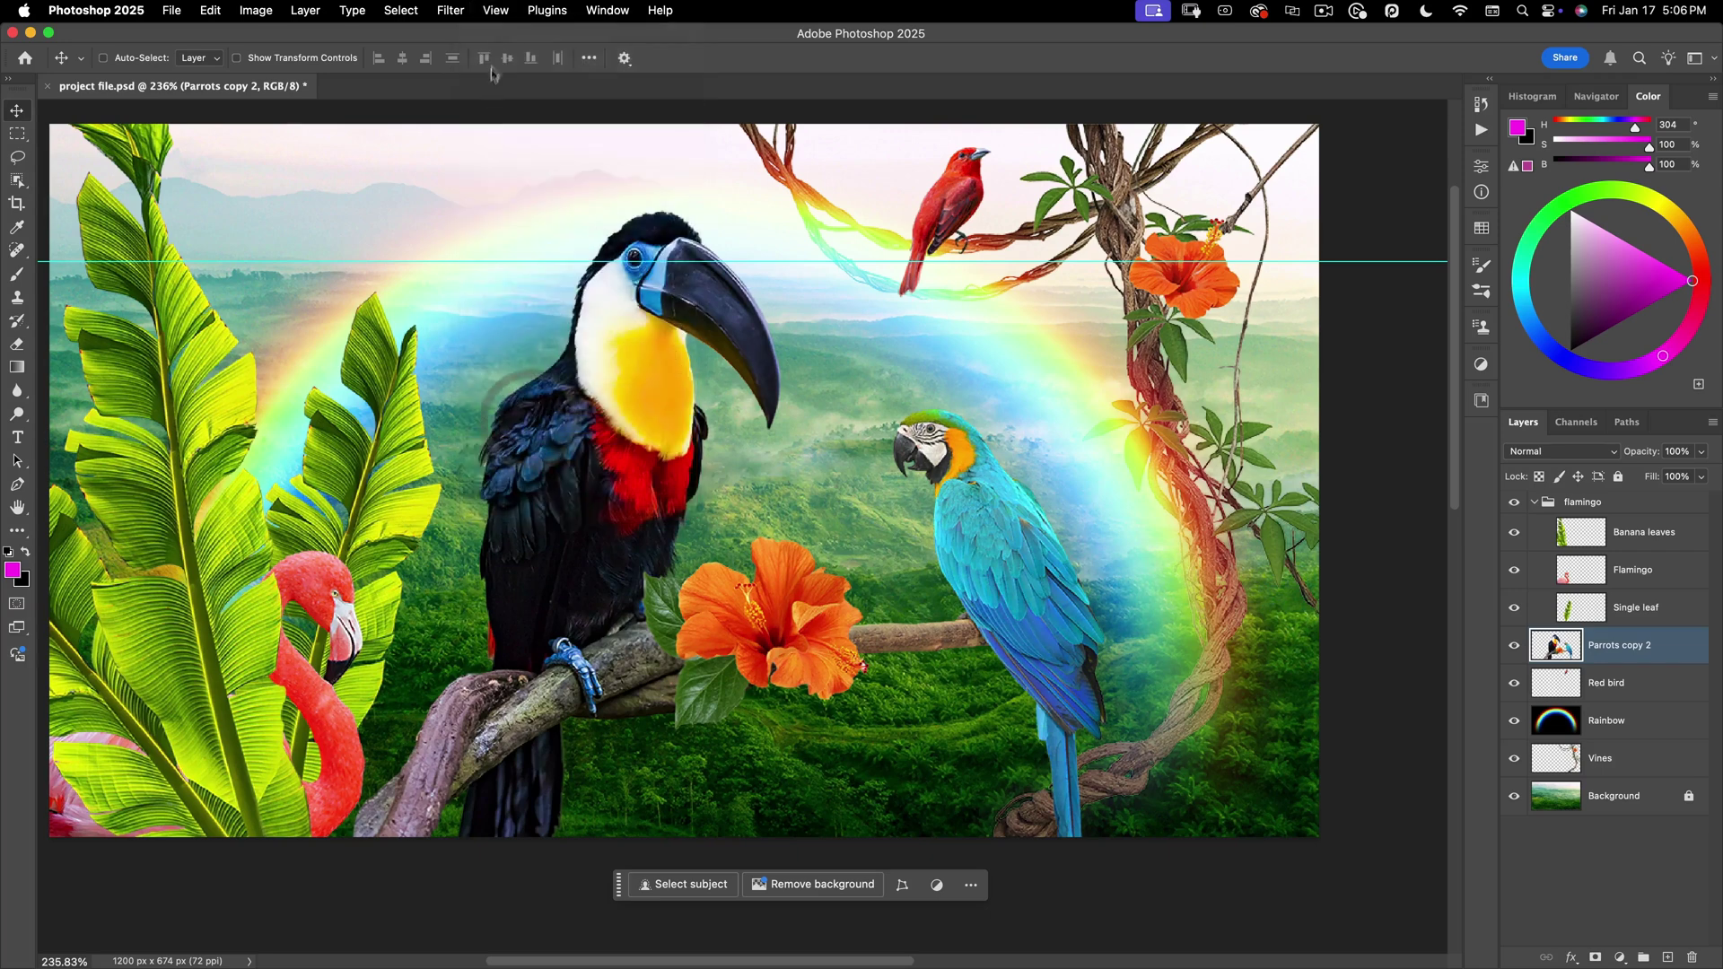
{"action": "left_click", "coordinate": [495, 10]}
{"action": "mouse_move", "coordinate": [530, 439]}
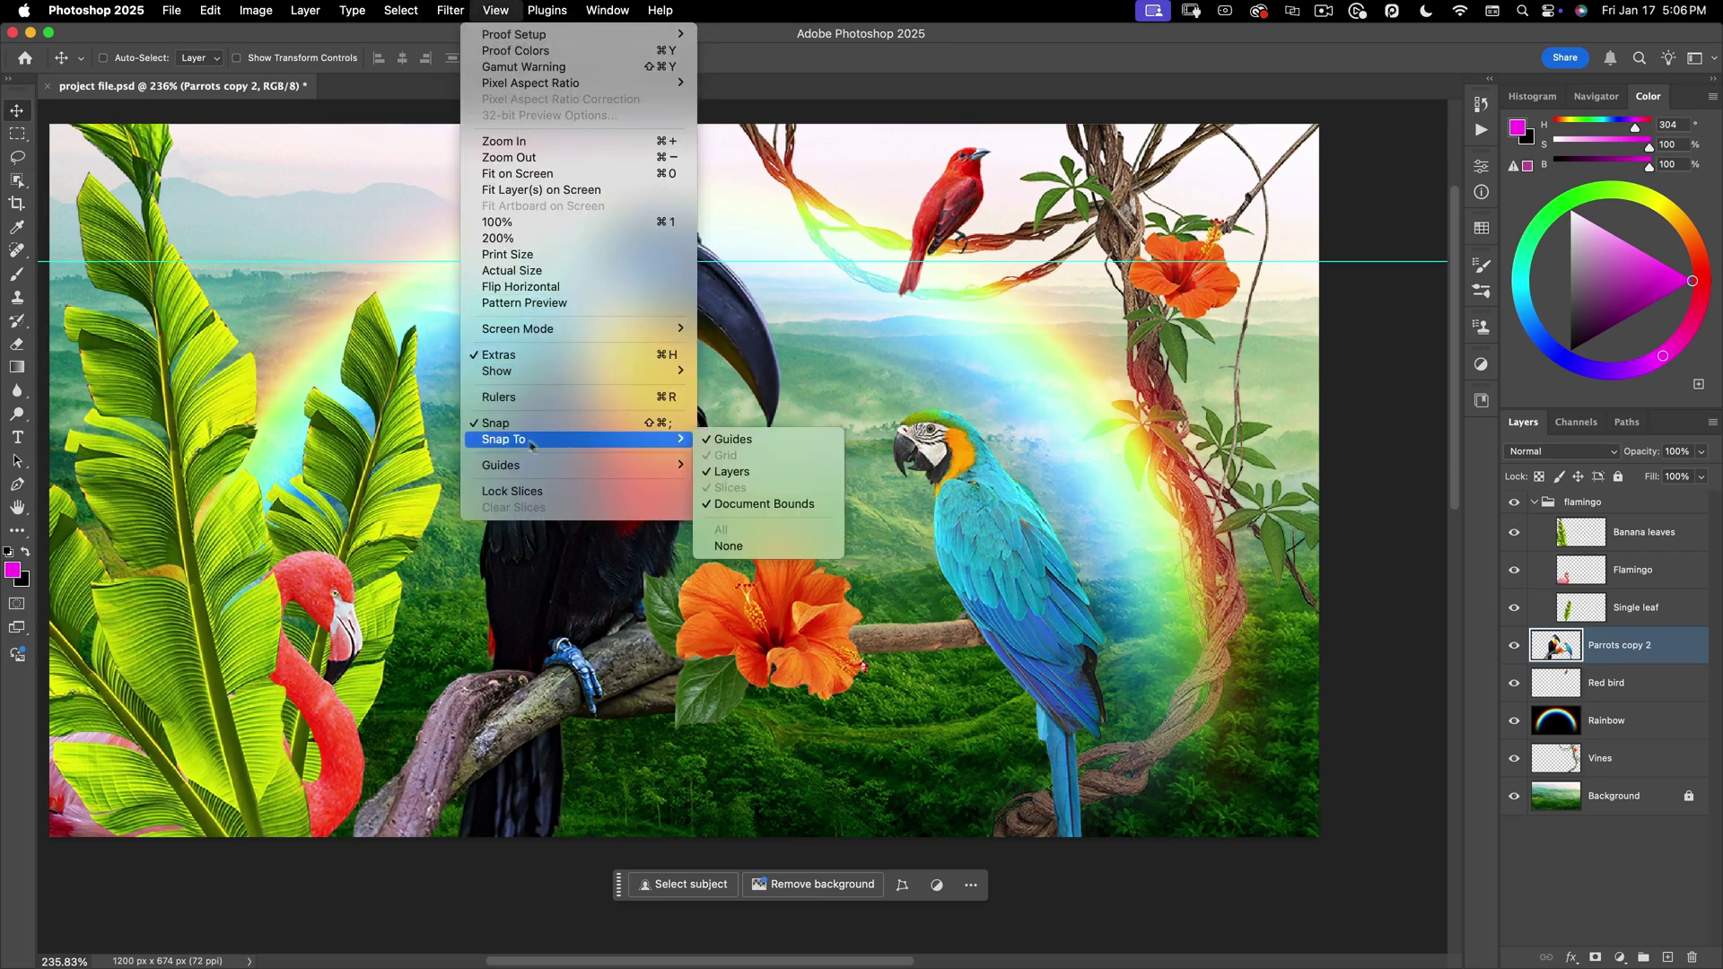
{"action": "left_click", "coordinate": [761, 440]}
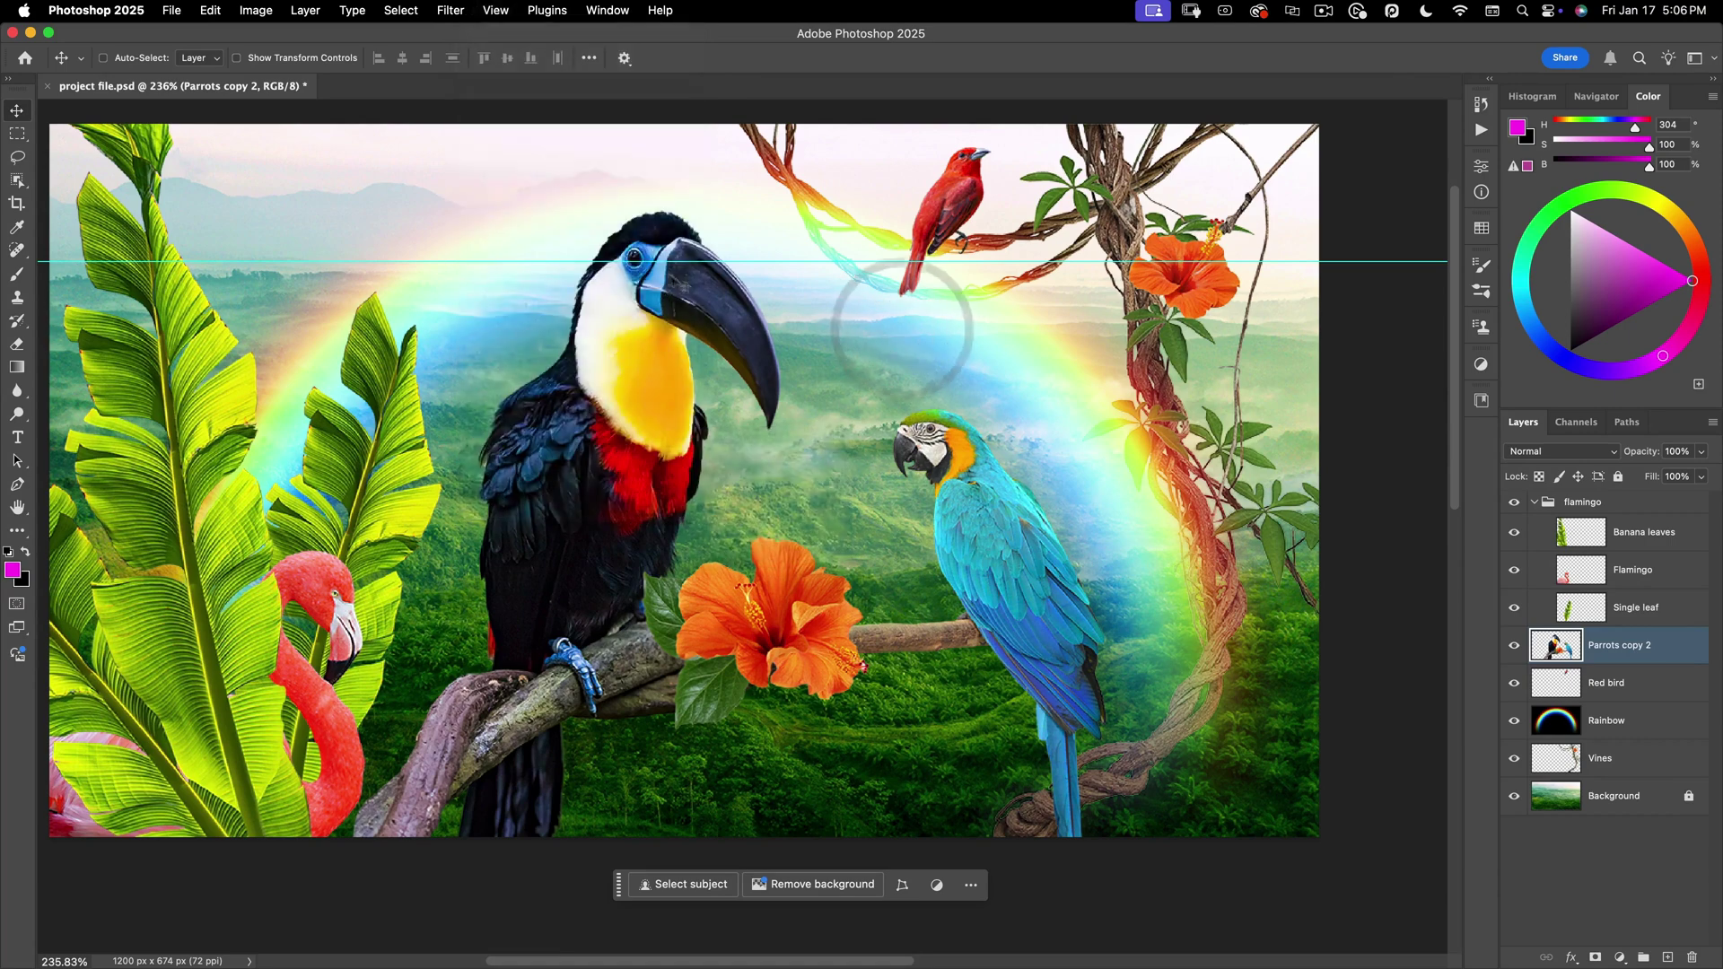
Zoom in on the toucan's head and drag the Parrots copy 2 group until its crown snaps just below the guide
{"action": "left_click_drag", "start_coordinate": [658, 303], "coordinate": [742, 269]}
{"action": "key", "text": "super+space"}
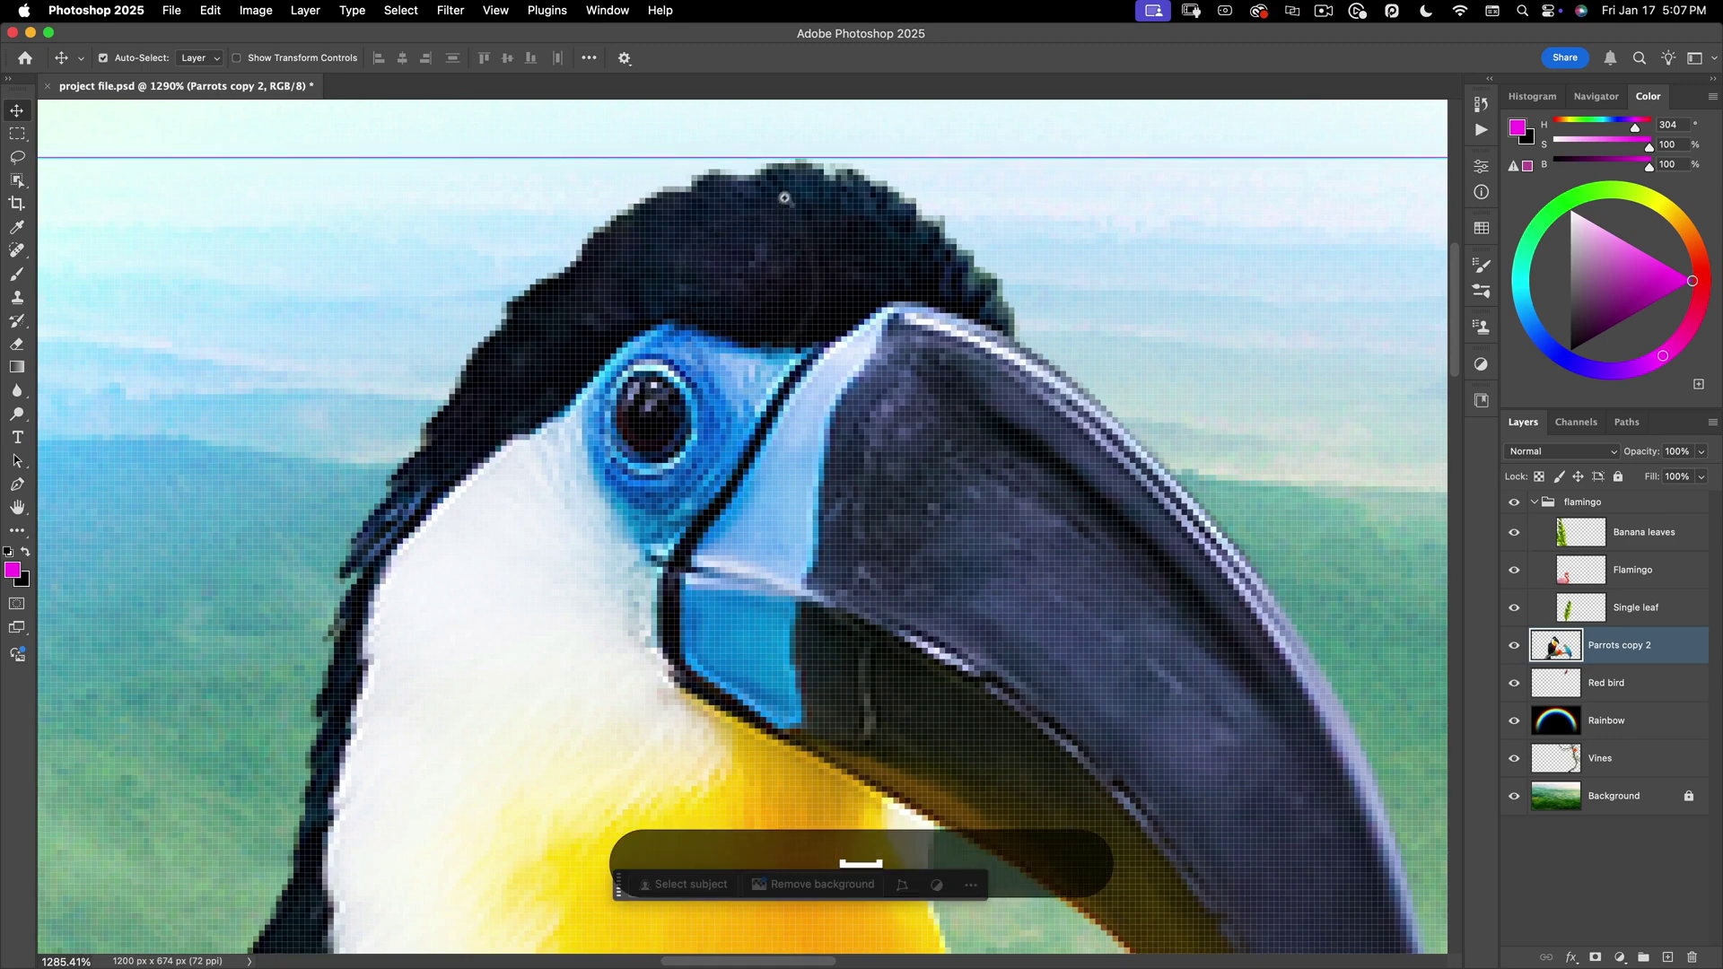
{"action": "scroll", "coordinate": [777, 202], "scroll_direction": "up", "scroll_amount": 3}
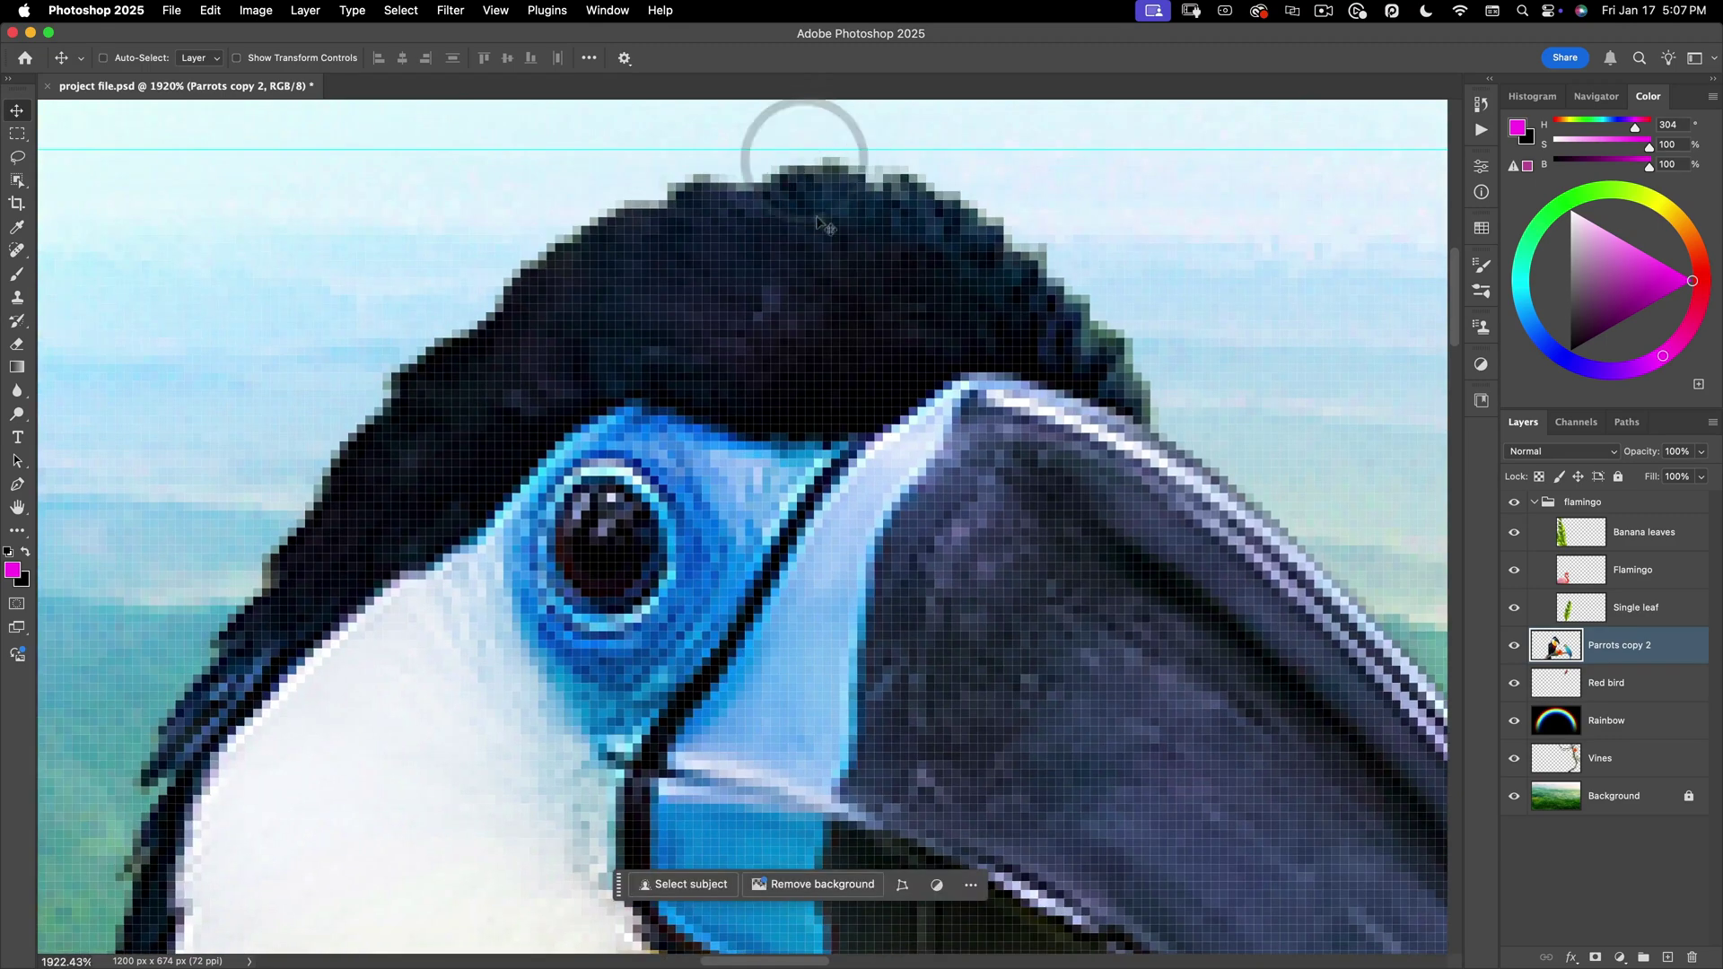
{"action": "left_click_drag", "start_coordinate": [812, 160], "coordinate": [792, 281]}
{"action": "scroll", "coordinate": [783, 225], "scroll_direction": "down", "scroll_amount": 10}
{"action": "scroll", "coordinate": [792, 269], "scroll_direction": "up", "scroll_amount": 5}
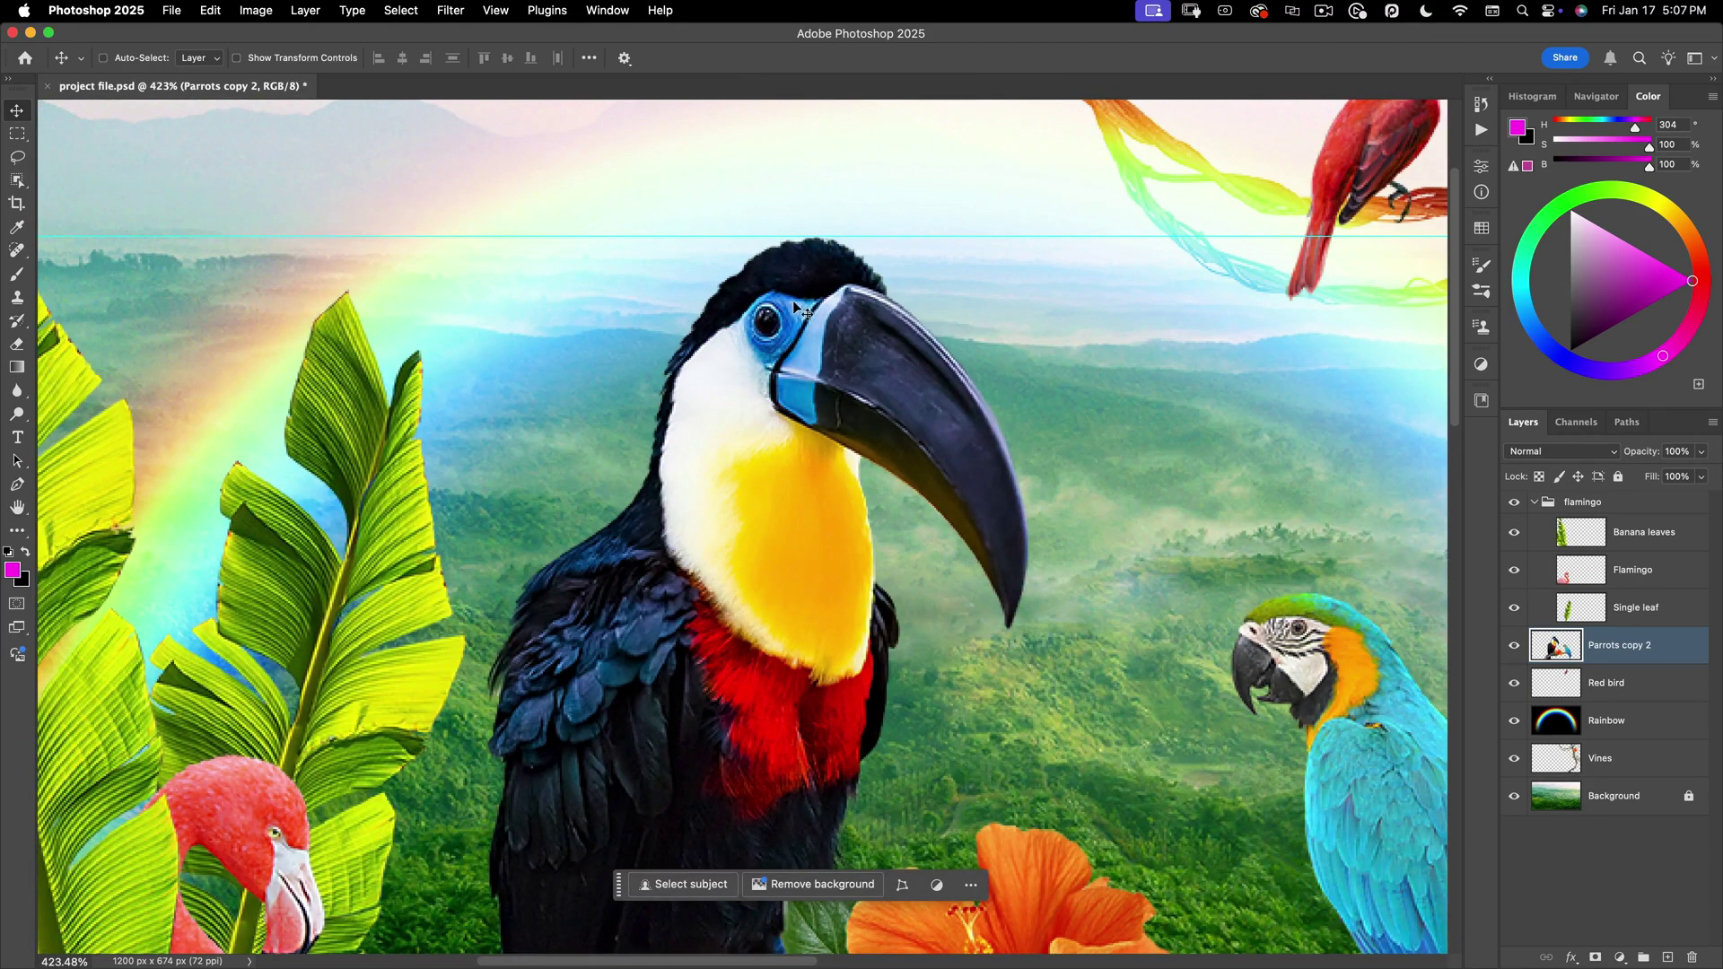
{"action": "mouse_move", "coordinate": [810, 287]}
{"action": "left_mouse_down"}
{"action": "mouse_move", "coordinate": [801, 355]}
{"action": "mouse_move", "coordinate": [806, 301]}
{"action": "left_mouse_up"}
{"action": "left_click", "coordinate": [450, 11]}
{"action": "left_click", "coordinate": [494, 11]}
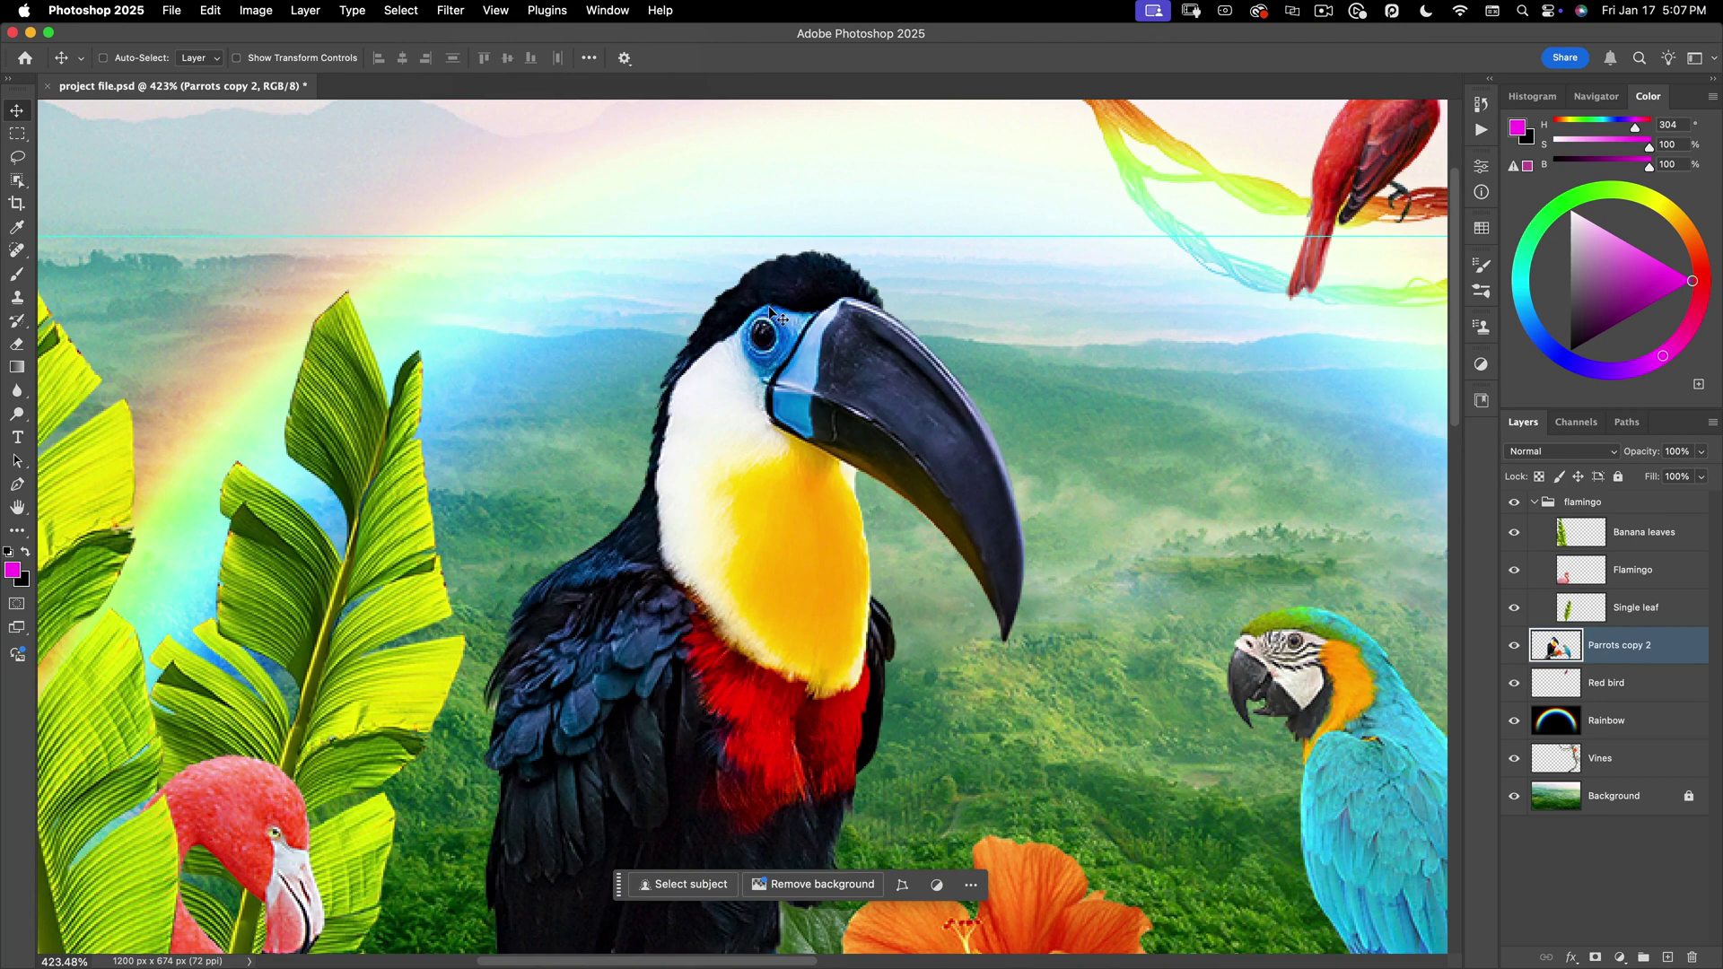
Hold Control to bypass snapping while nudging the group so the toucan's crown meets the guide
{"action": "mouse_move", "coordinate": [790, 295]}
{"action": "left_mouse_down"}
{"action": "mouse_move", "coordinate": [723, 294]}
{"action": "mouse_move", "coordinate": [761, 344]}
{"action": "mouse_move", "coordinate": [760, 300]}
{"action": "left_mouse_up"}
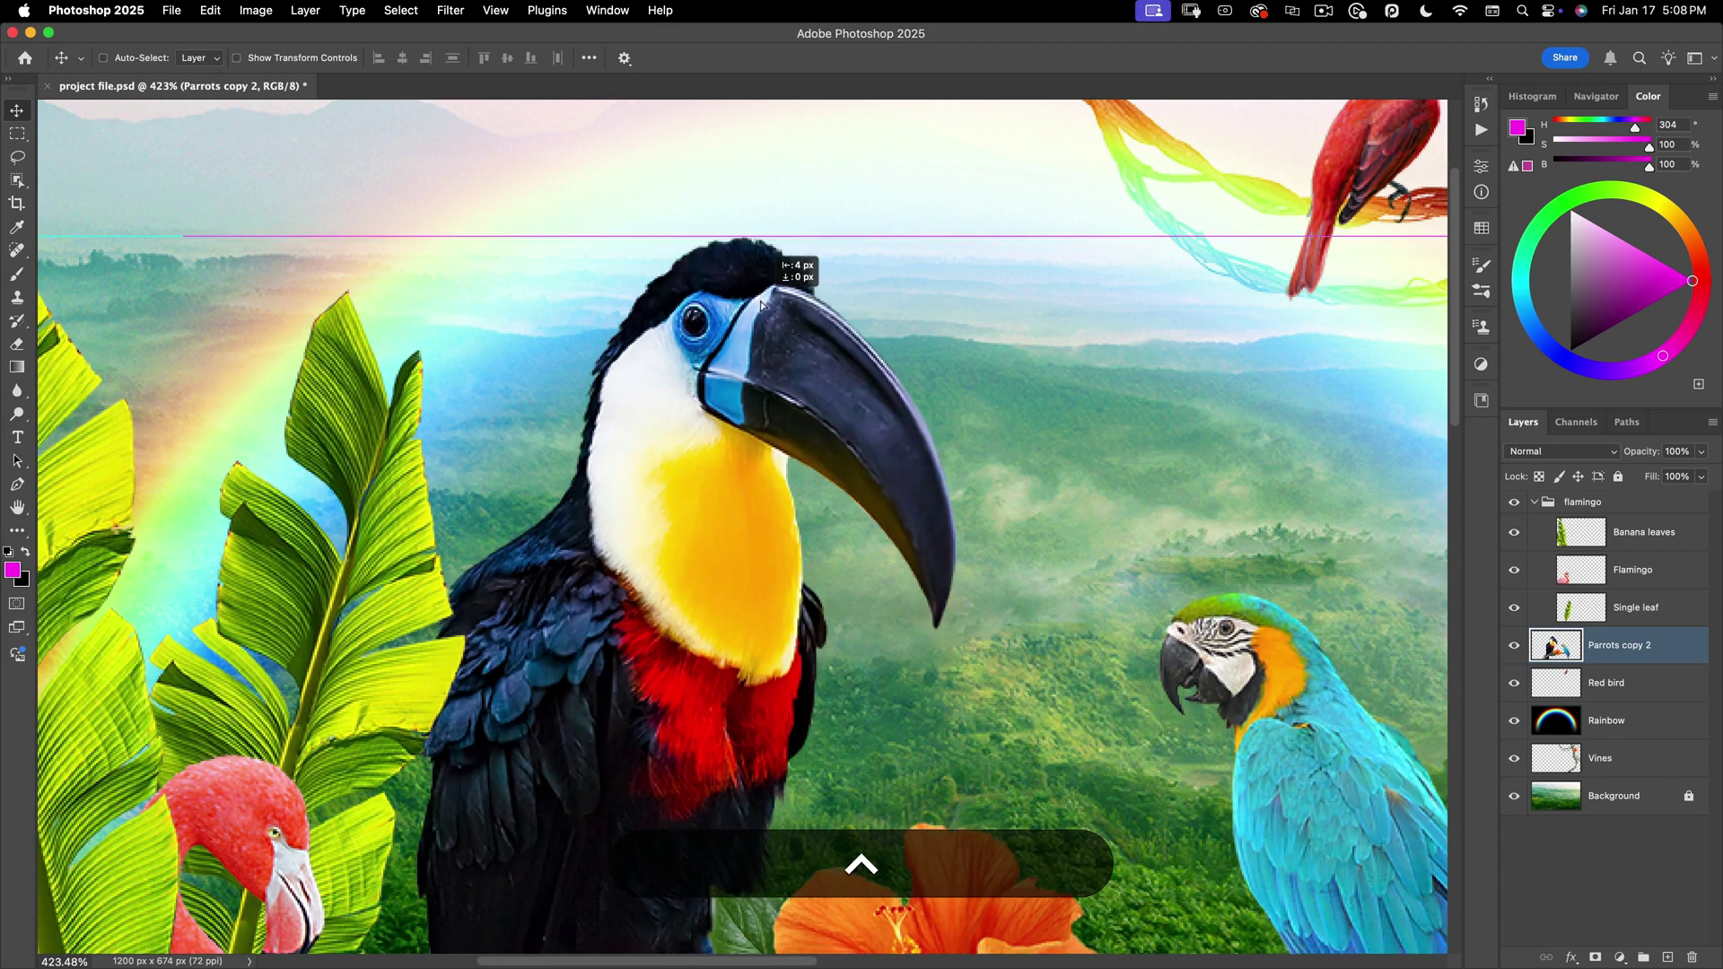
{"action": "key", "text": "ctrl"}
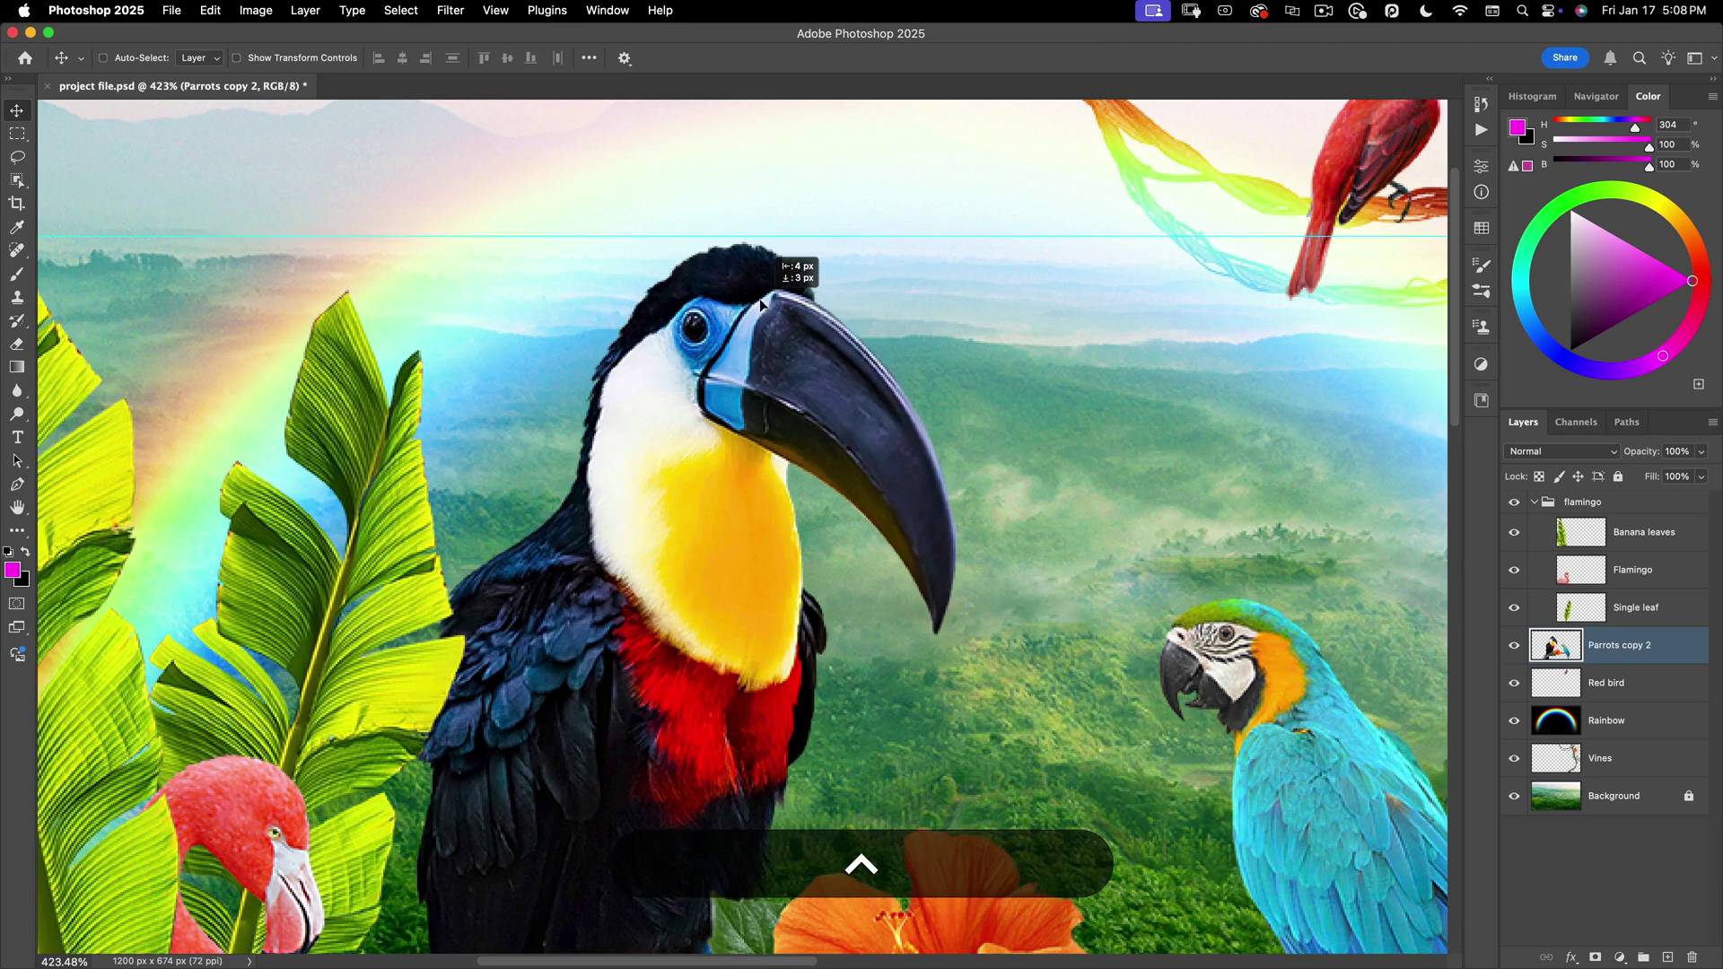
{"action": "left_click_drag", "start_coordinate": [761, 305], "coordinate": [760, 306]}
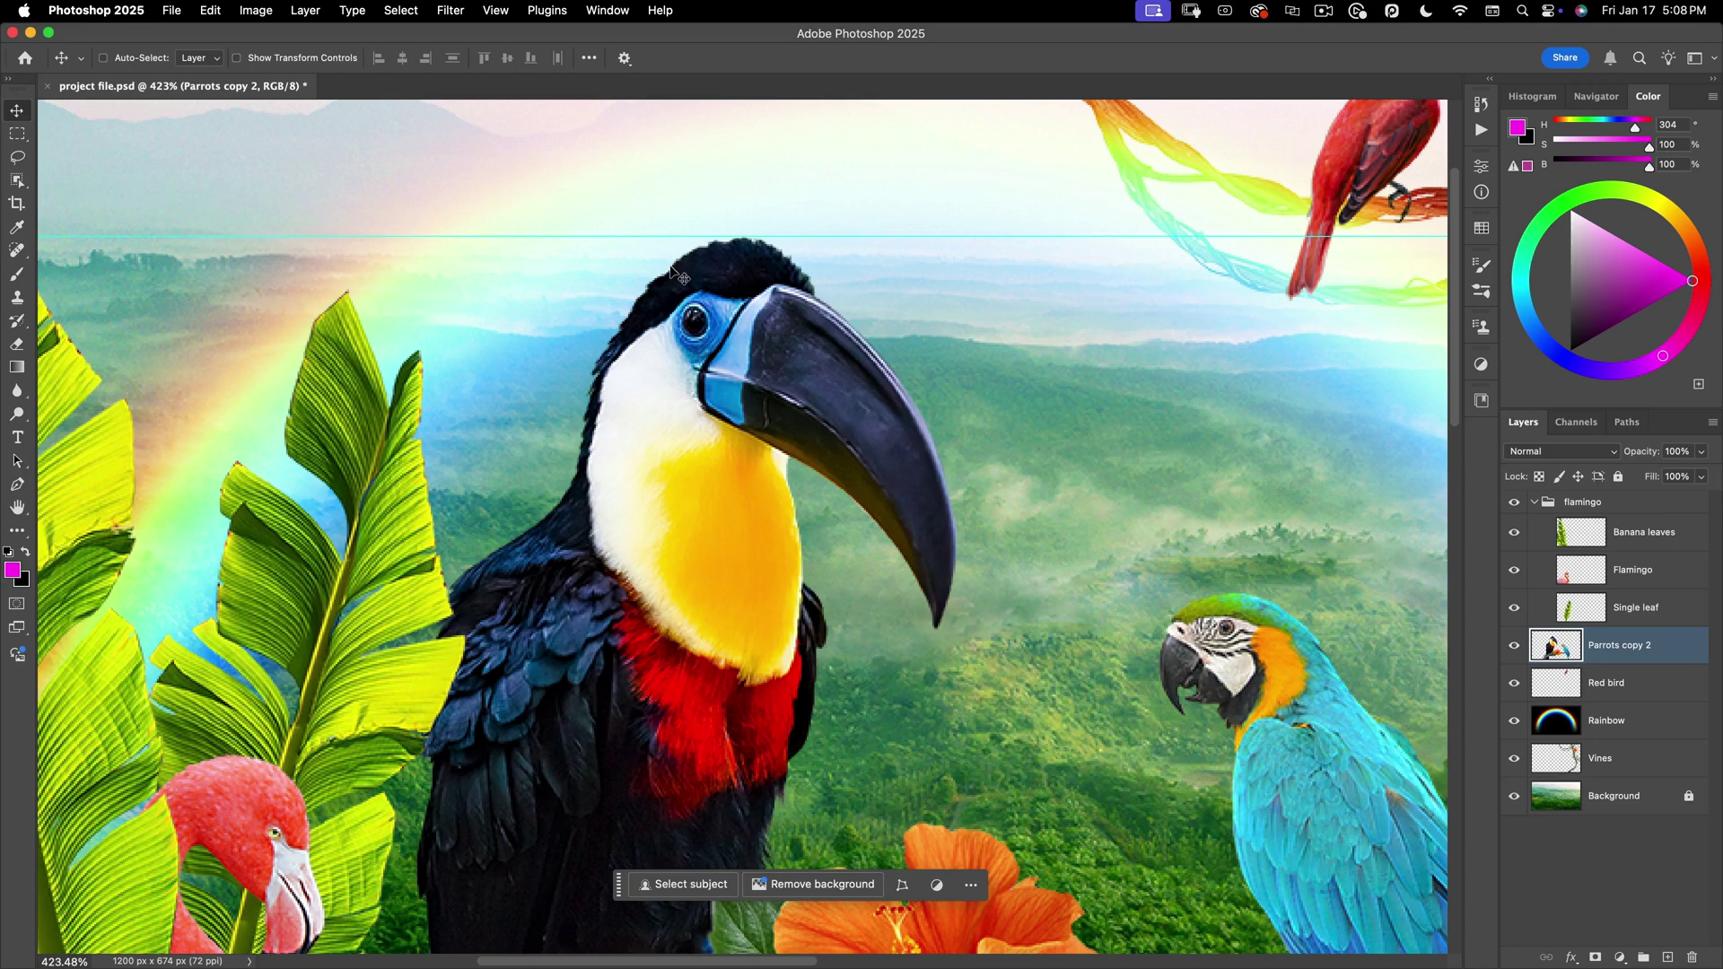
{"action": "key", "text": "ctrl"}
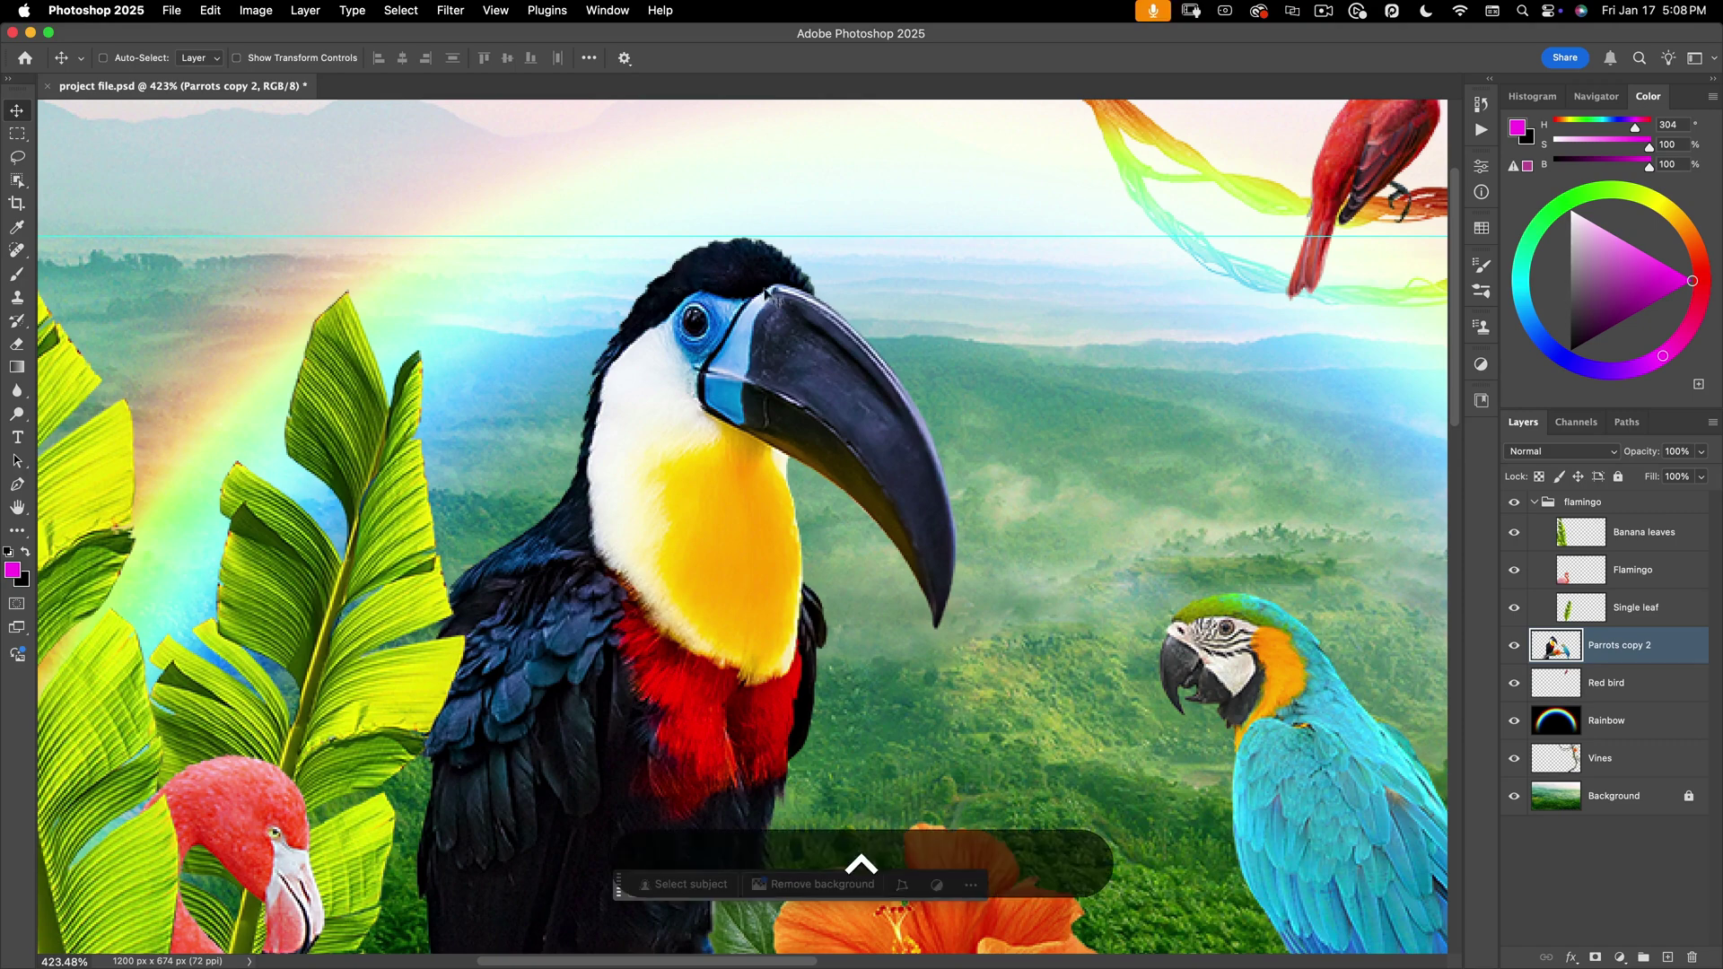
{"action": "mouse_move", "coordinate": [760, 287]}
{"action": "left_mouse_down"}
{"action": "mouse_move", "coordinate": [790, 309]}
{"action": "mouse_move", "coordinate": [801, 232]}
{"action": "mouse_move", "coordinate": [728, 295]}
{"action": "mouse_move", "coordinate": [851, 229]}
{"action": "mouse_move", "coordinate": [791, 279]}
{"action": "left_mouse_up"}
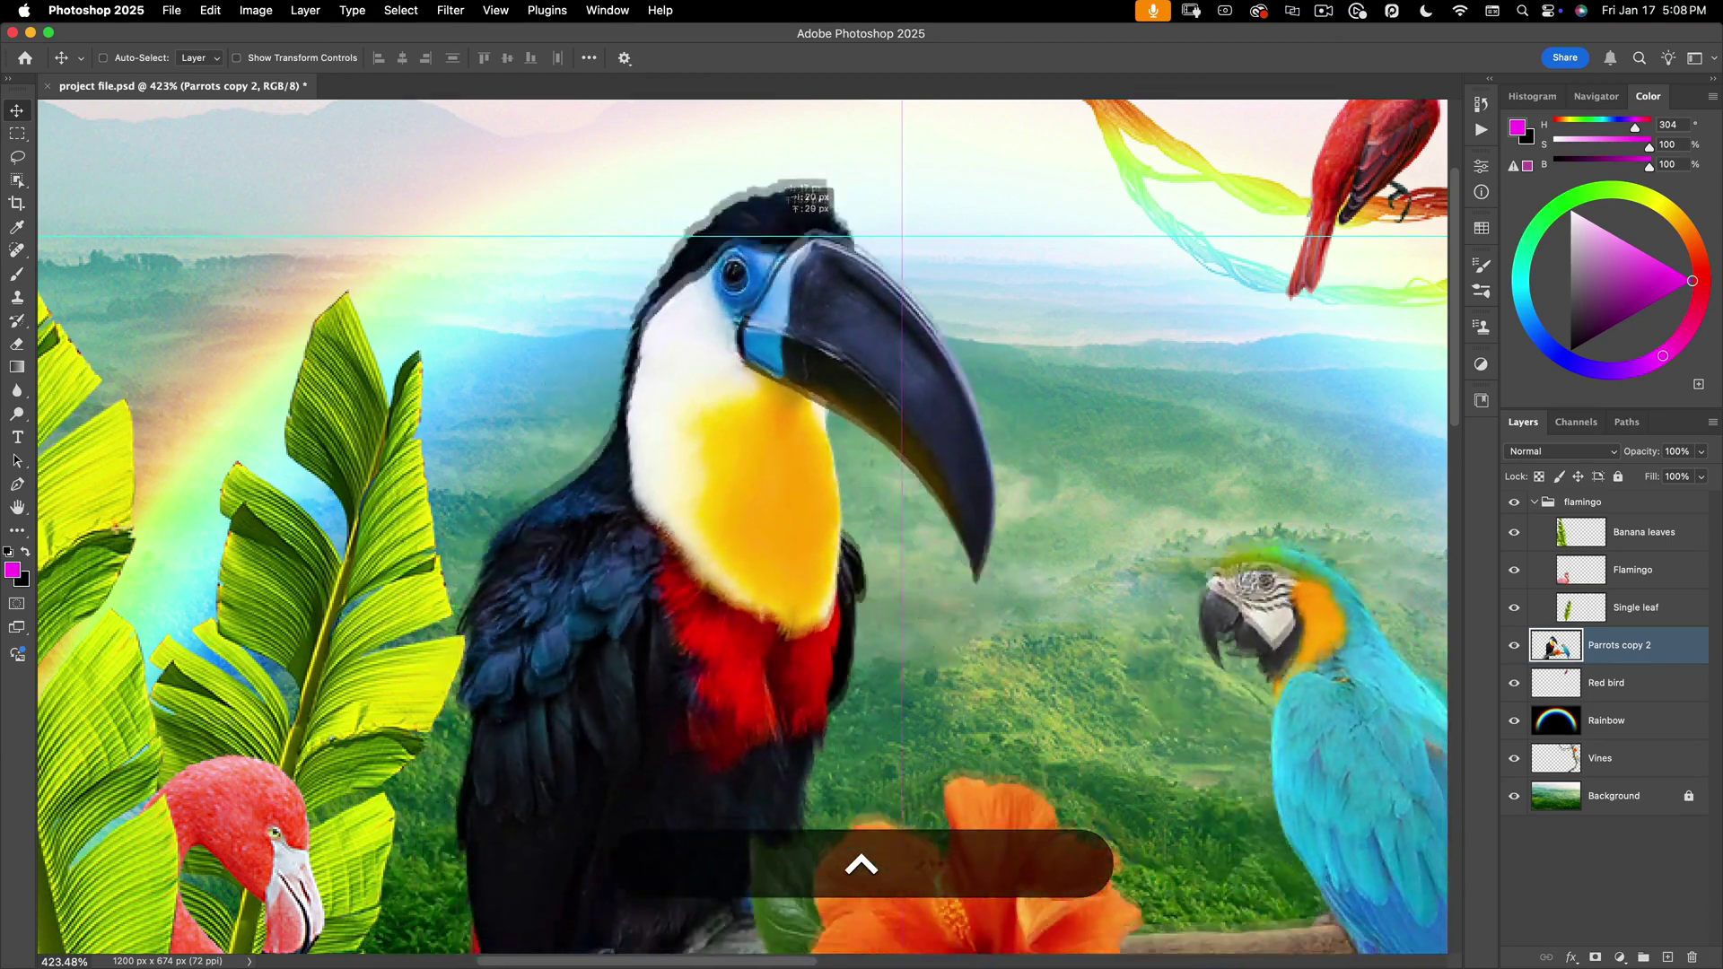
{"action": "left_click_drag", "start_coordinate": [761, 217], "coordinate": [708, 308]}
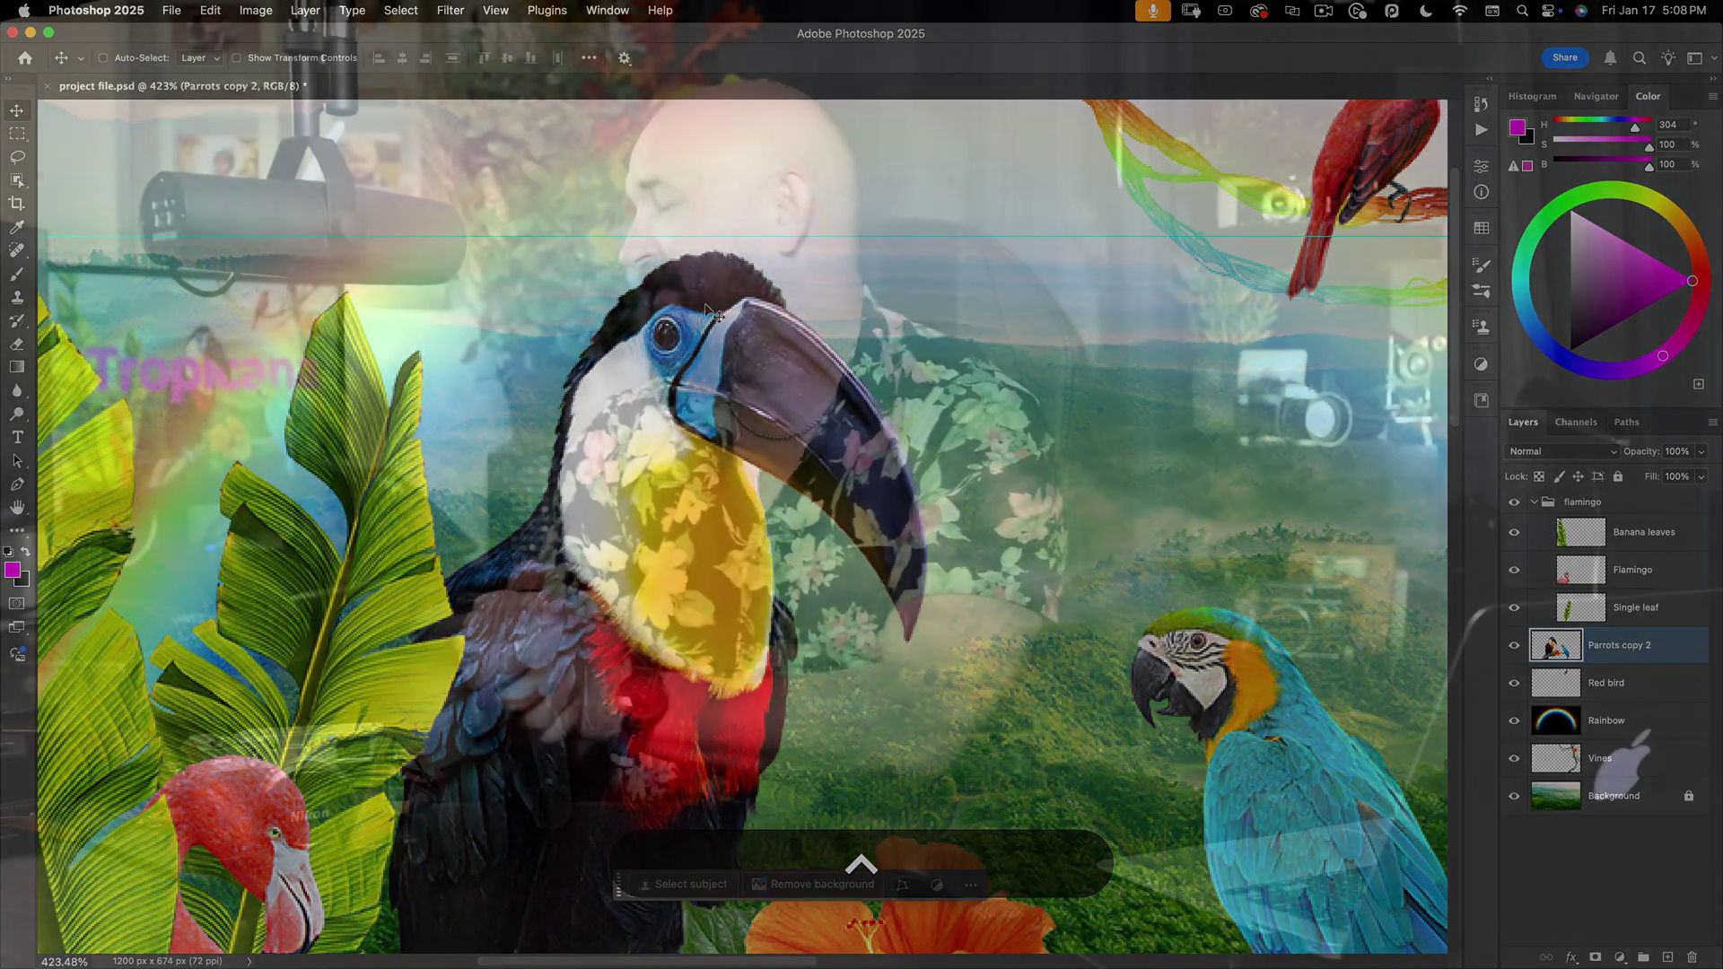